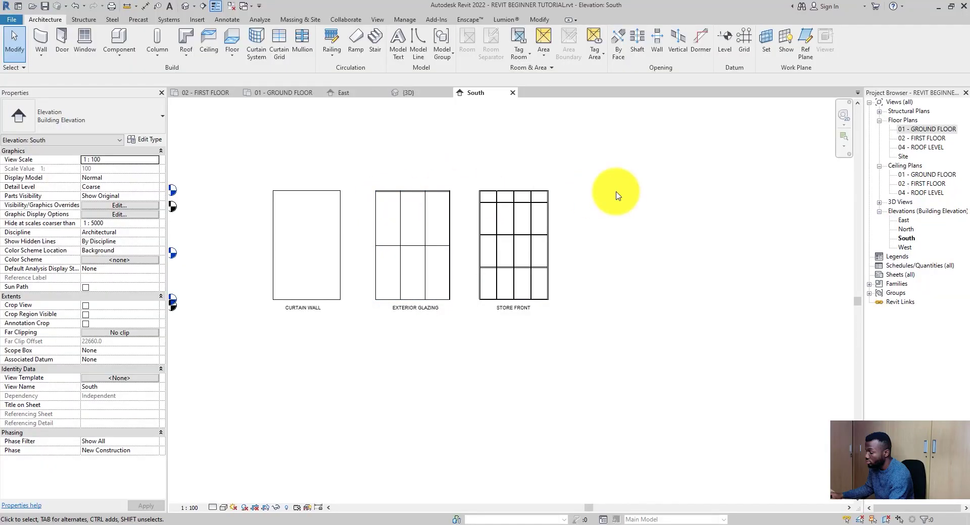
In the 01 - GROUND FLOOR plan, review the wall types available for the Wall tool, including the three Curtain Wall types.
double_click(927, 129)
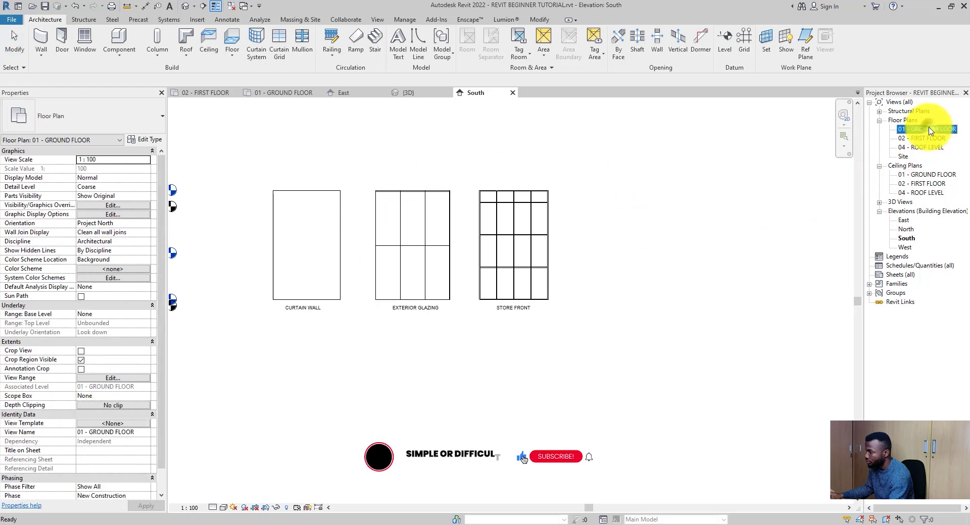
scroll(451, 210, down, 3)
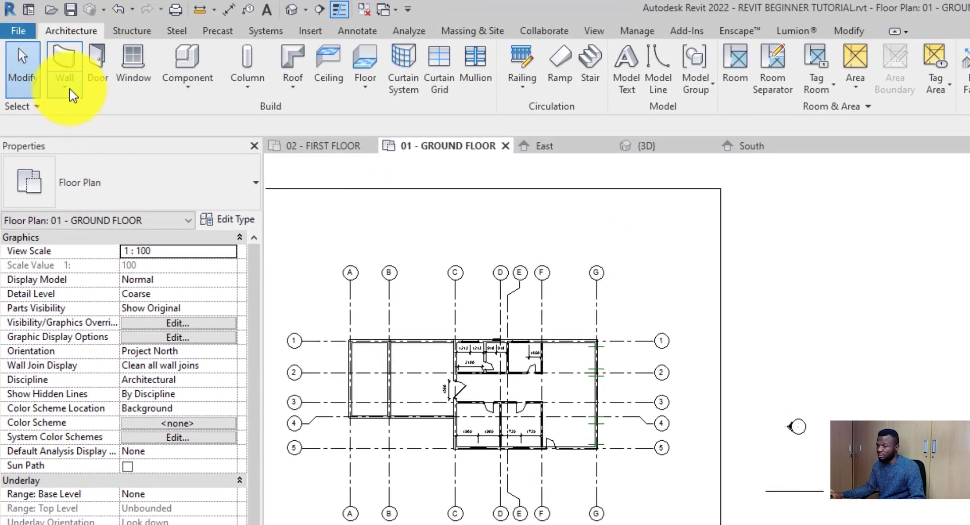
drag(65, 63, 98, 110)
click(64, 59)
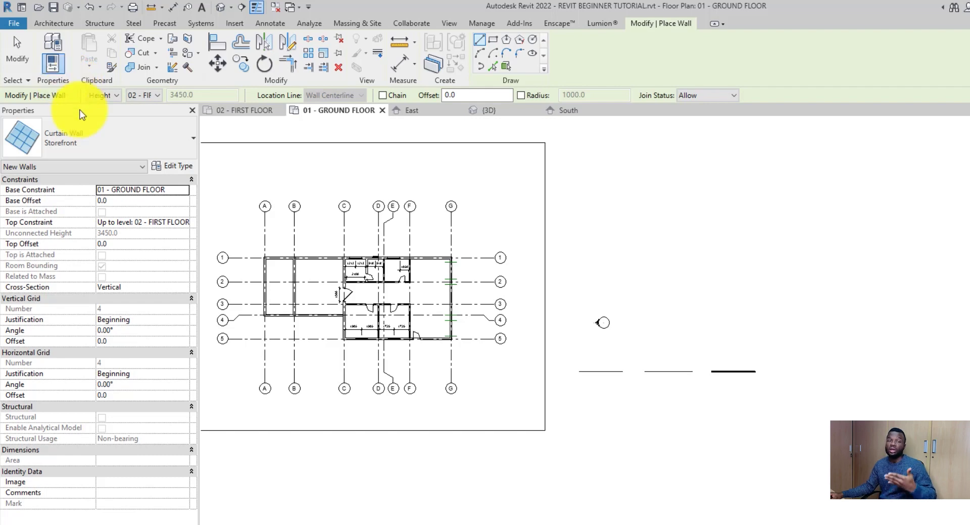
click(101, 134)
scroll(98, 196, up, 10)
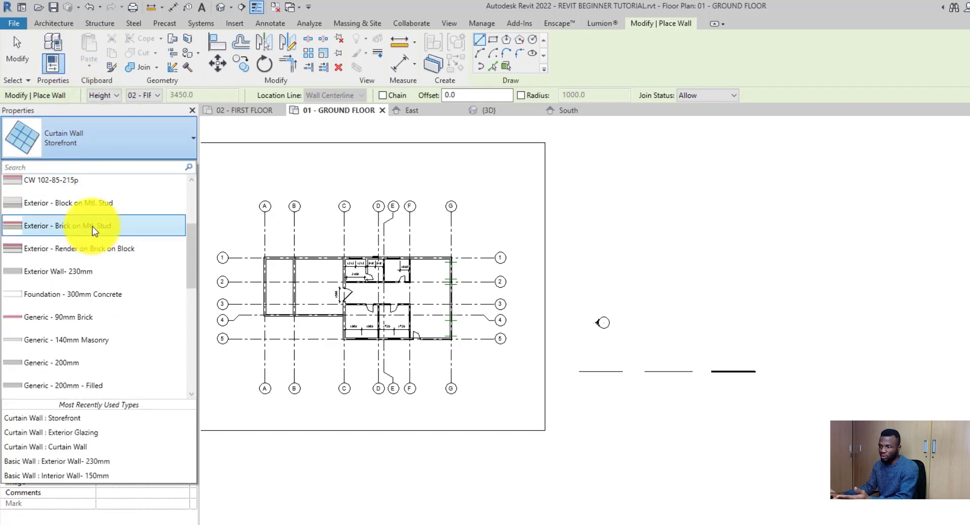
scroll(95, 234, up, 1)
scroll(98, 238, down, 3)
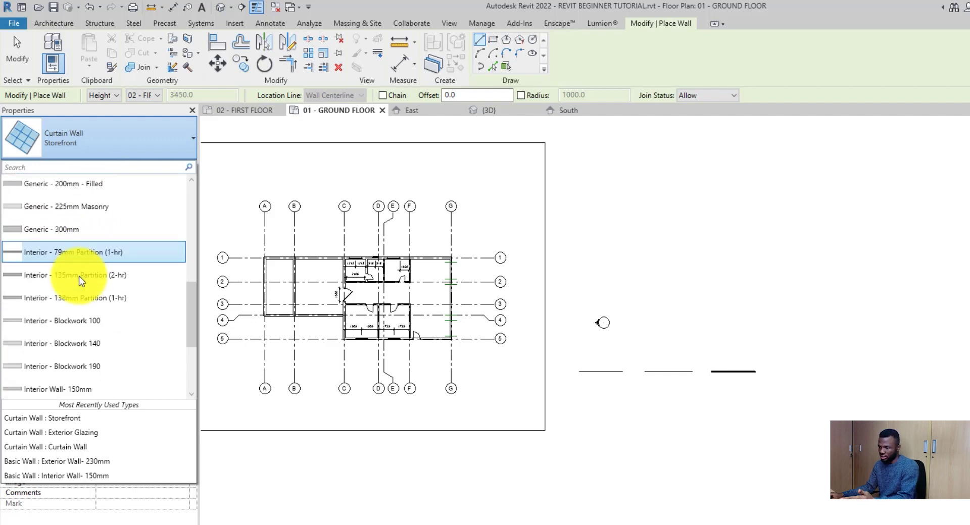
scroll(80, 274, down, 3)
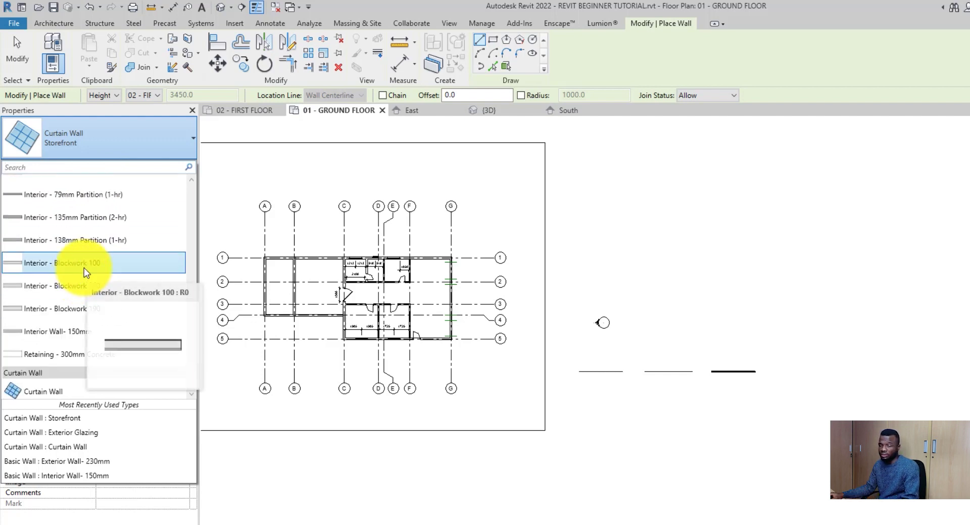
scroll(89, 277, up, 3)
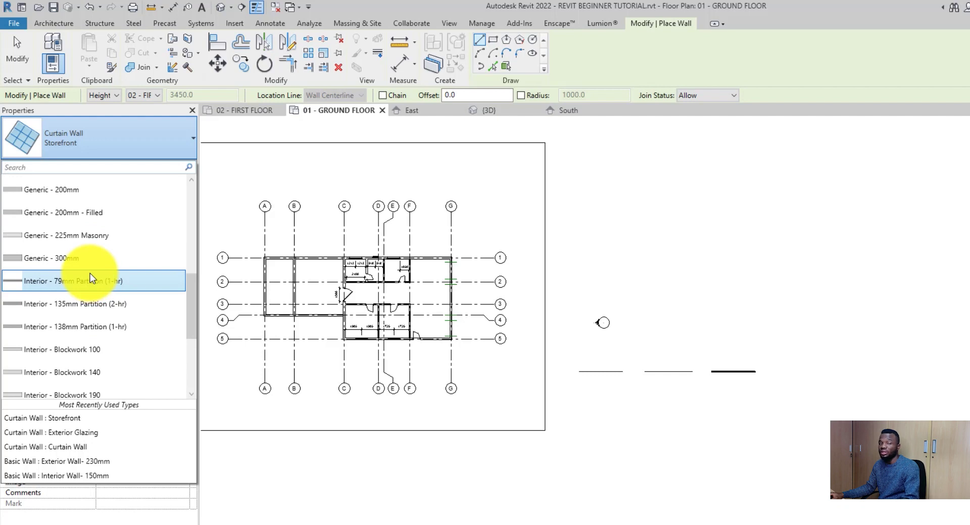
scroll(103, 276, down, 5)
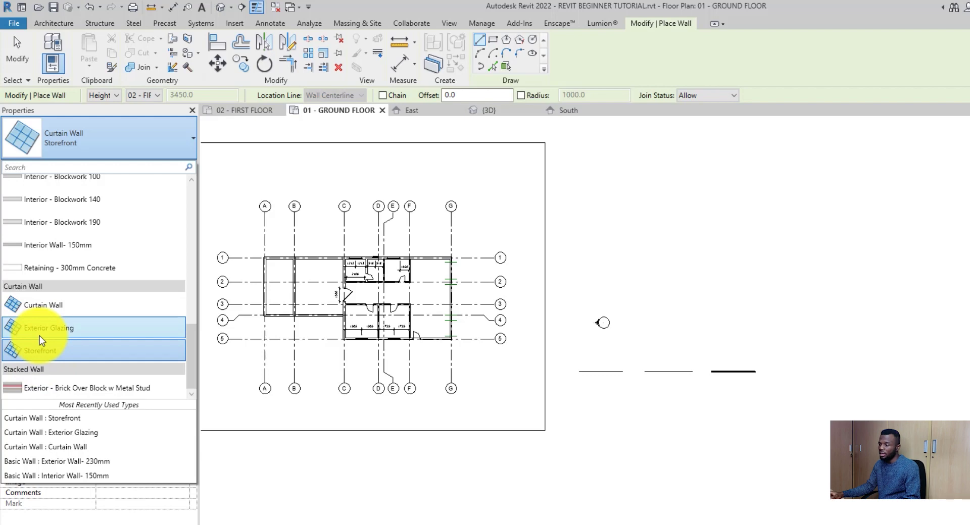
click(20, 53)
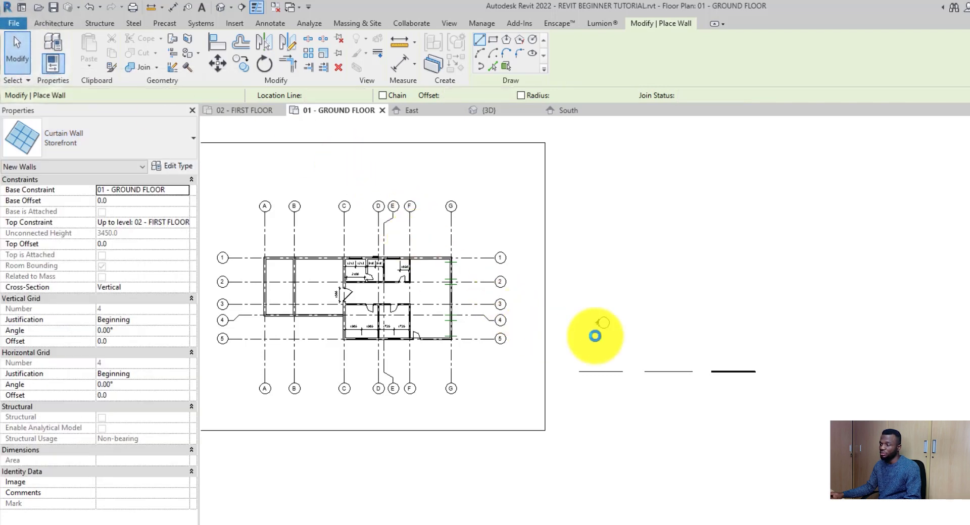
click(571, 335)
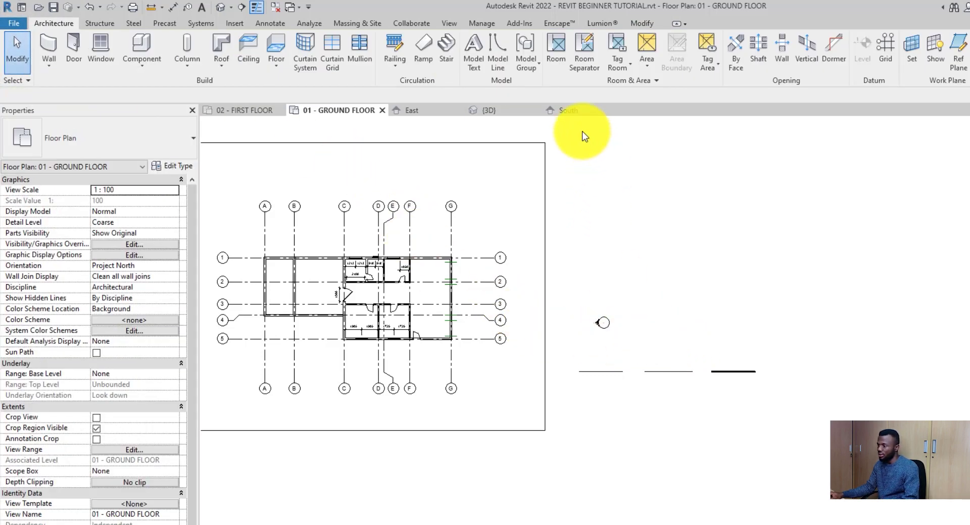
Examine the plain curtain wall and the exterior glazing sample in the South elevation.
click(573, 111)
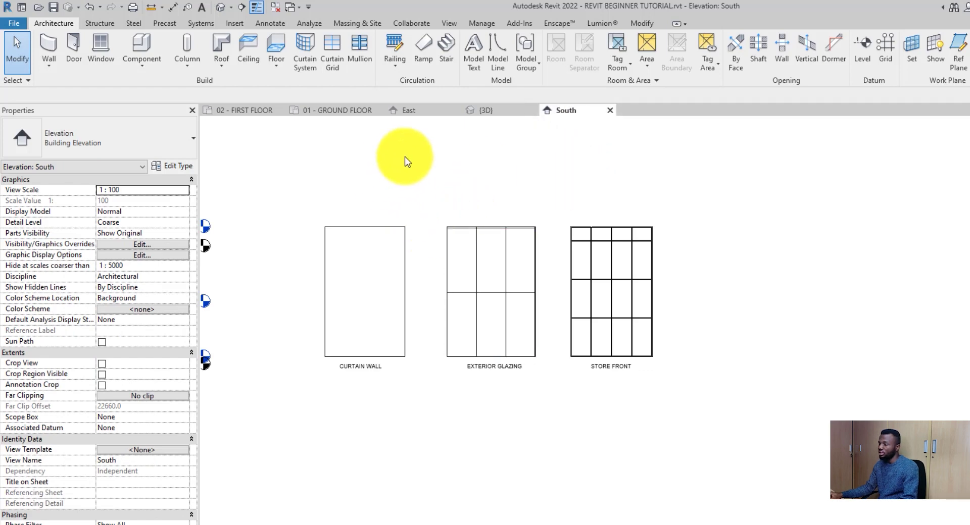
scroll(387, 278, up, 2)
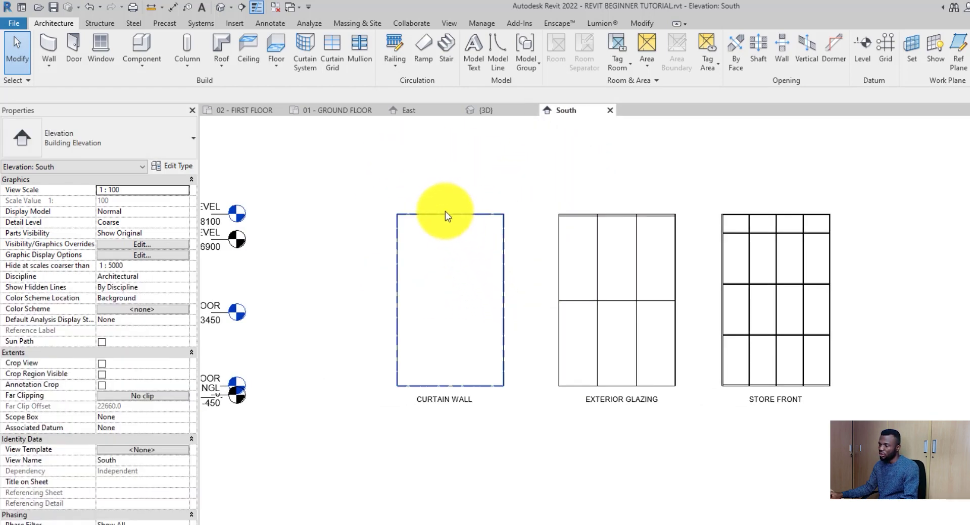
click(446, 215)
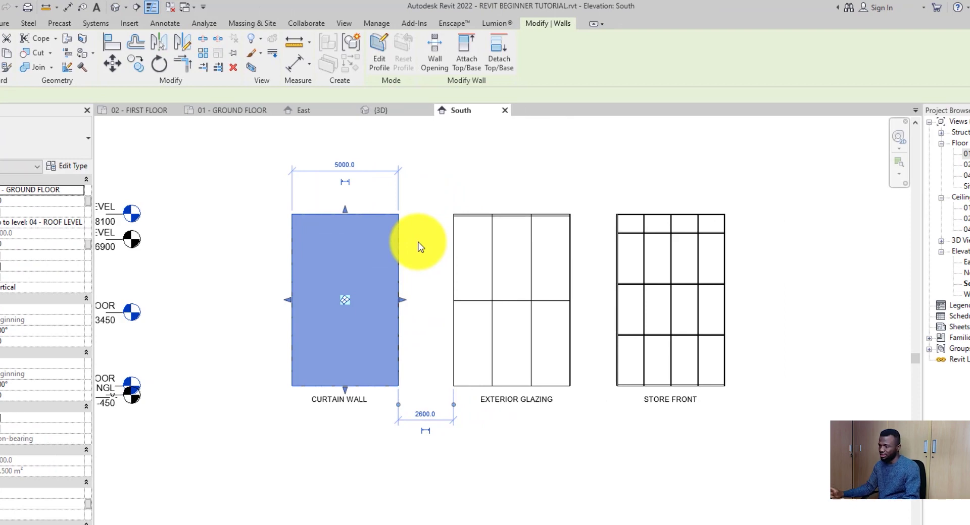
click(419, 255)
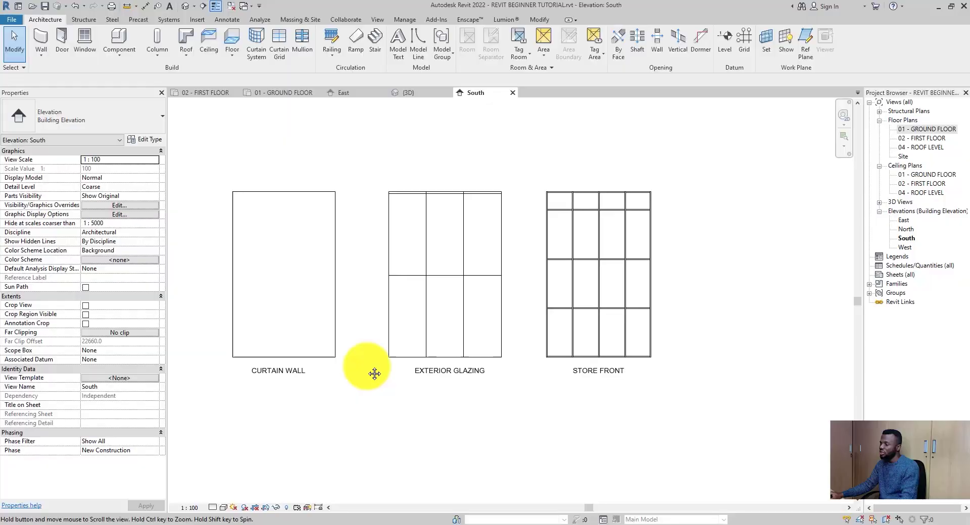
middle_drag(374, 373, 374, 373)
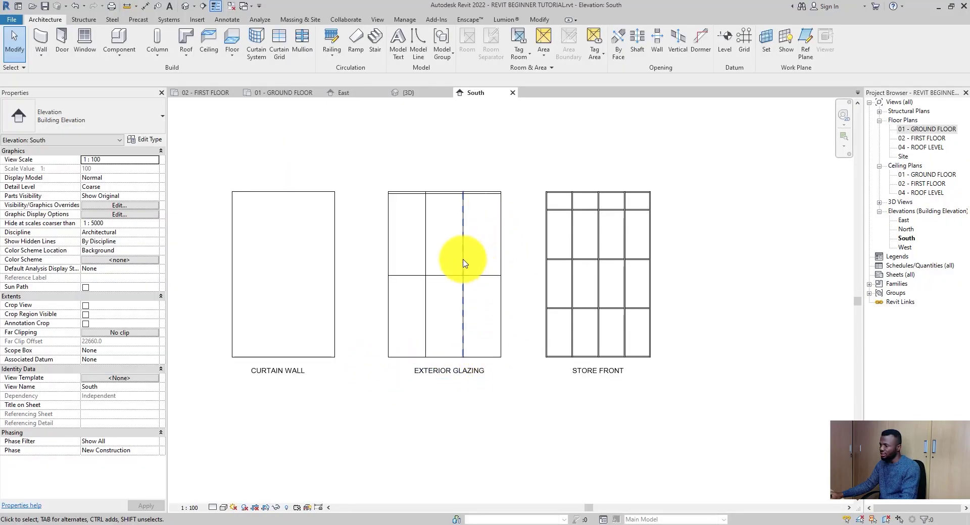
scroll(452, 277, up, 6)
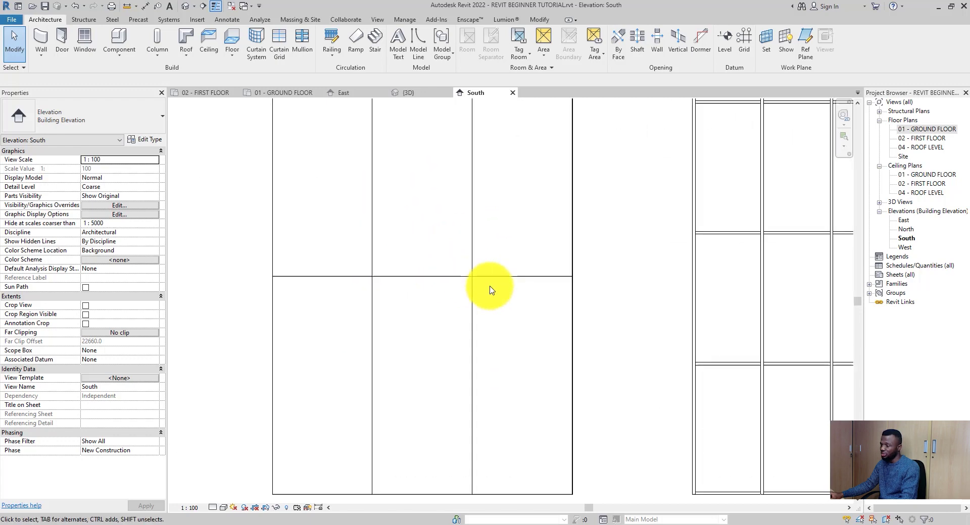
Examine the exterior glazing wall's grid lines and panel joints up close in the default 3D view.
click(186, 5)
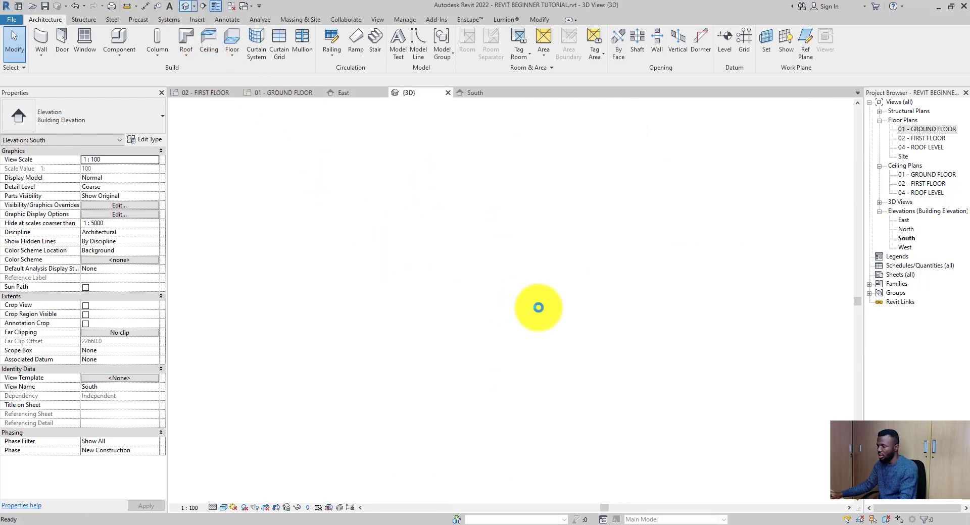
scroll(500, 247, up, 6)
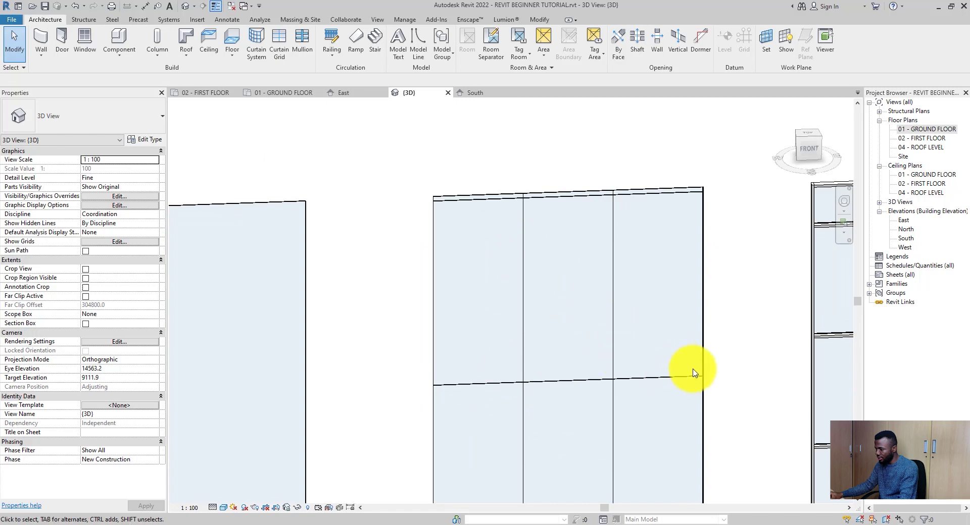
middle_drag(506, 379, 404, 463)
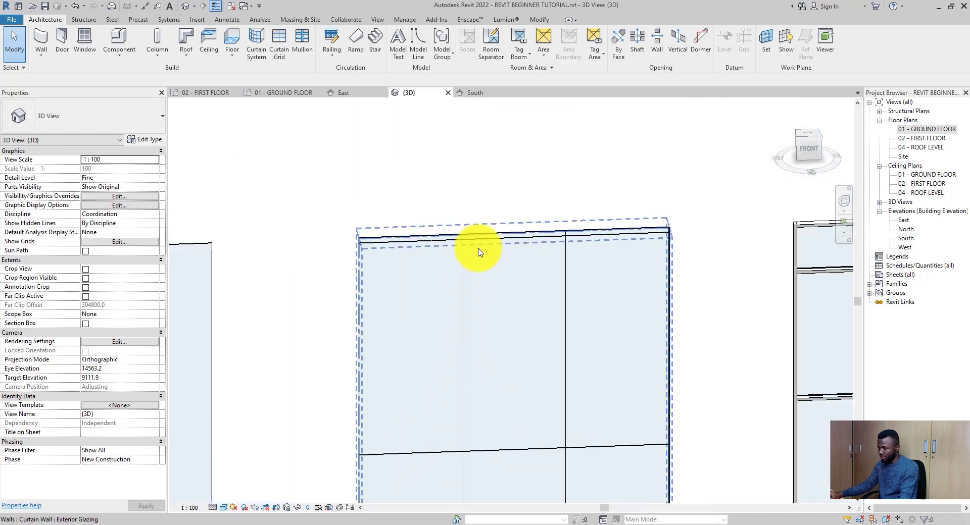
scroll(470, 247, up, 3)
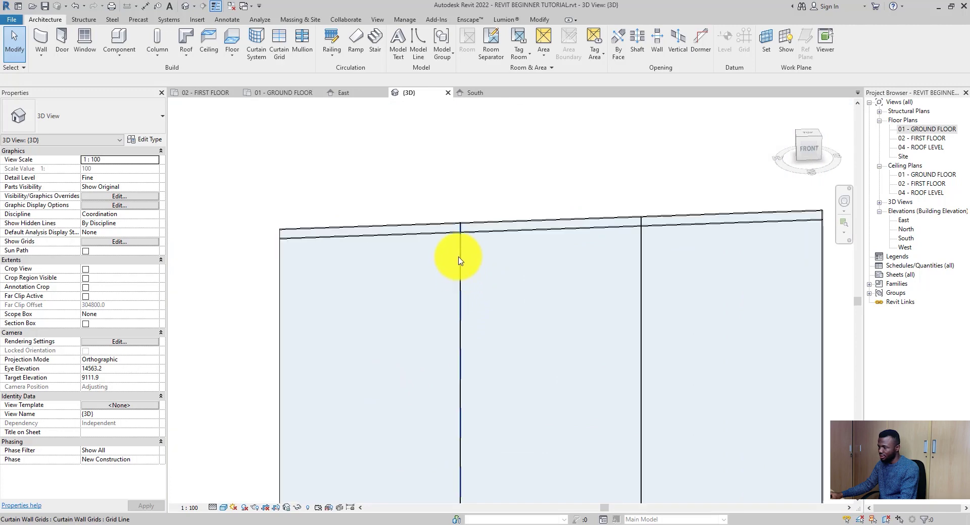
scroll(460, 263, up, 3)
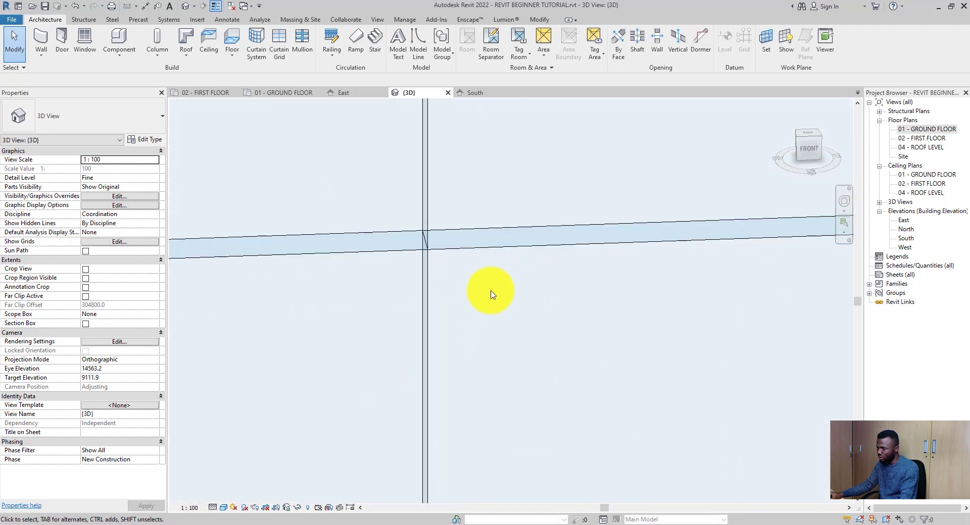
scroll(492, 293, down, 2)
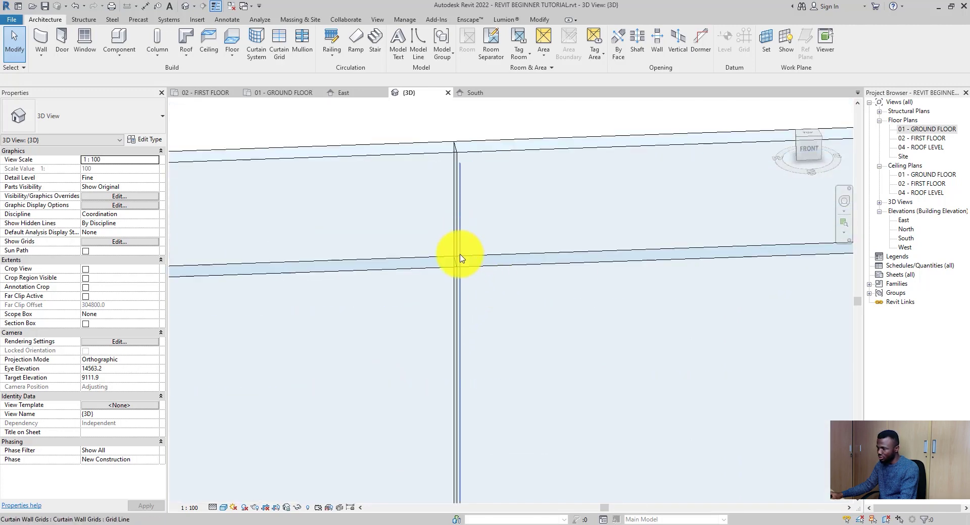
scroll(458, 256, down, 3)
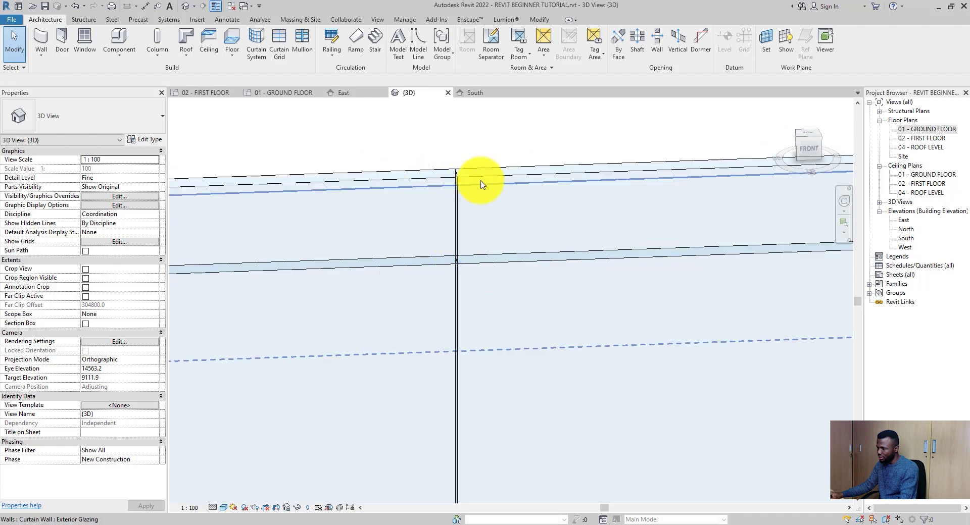
scroll(451, 173, up, 2)
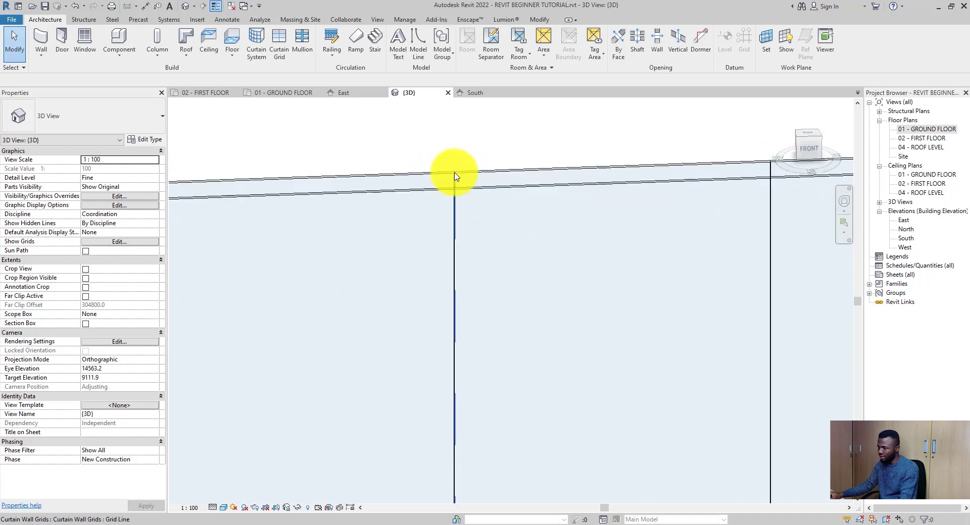
scroll(456, 176, down, 2)
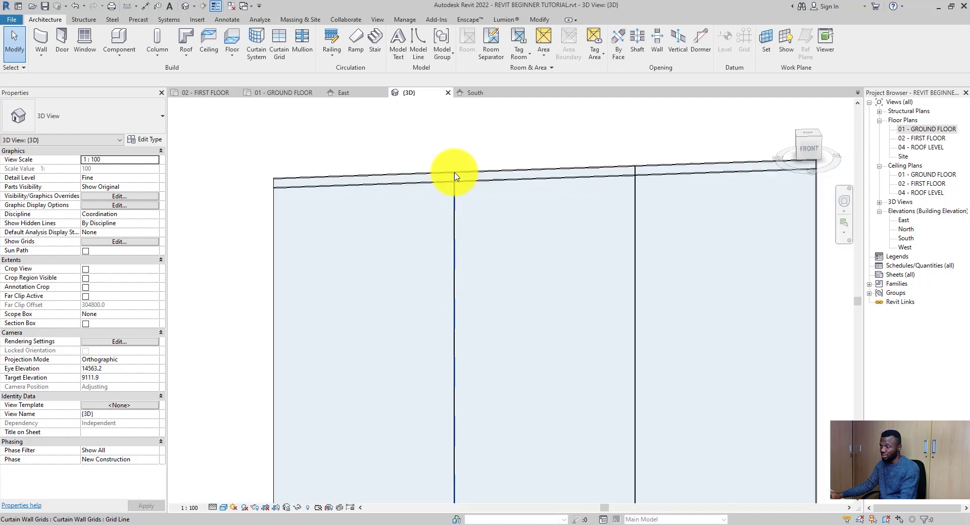
scroll(452, 177, down, 2)
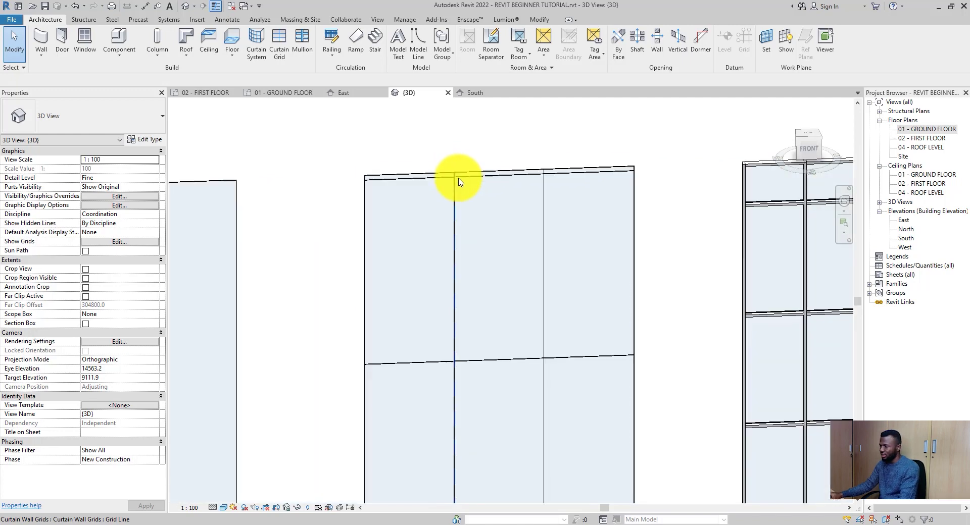
scroll(453, 187, up, 3)
scroll(465, 188, down, 2)
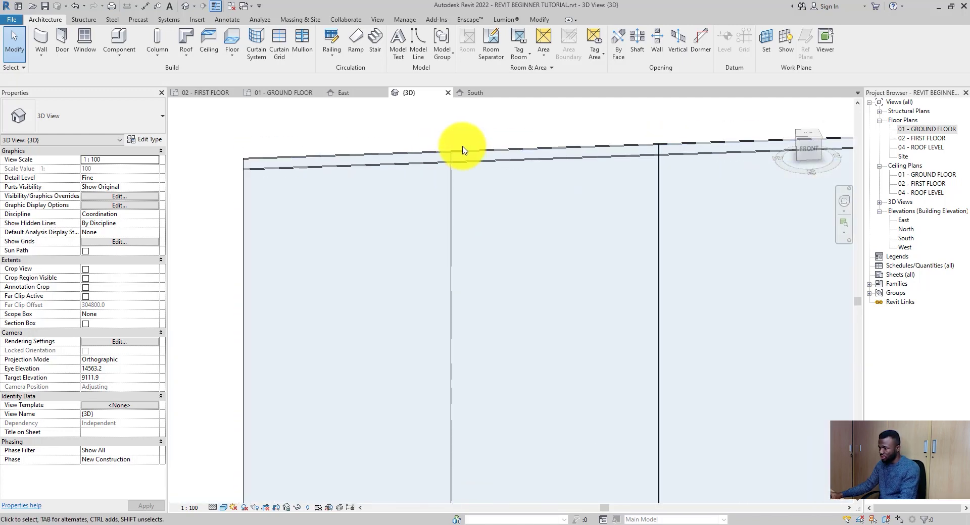
scroll(454, 166, down, 2)
scroll(494, 179, down, 2)
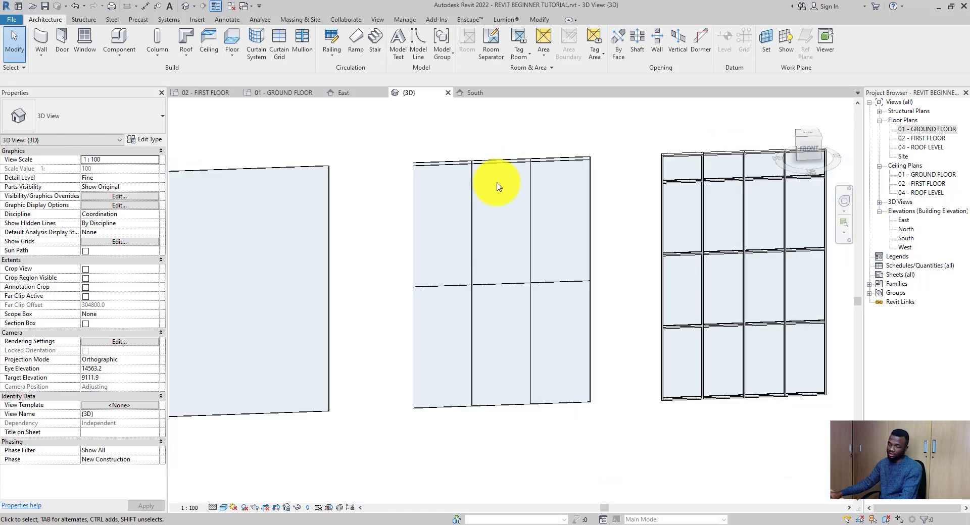
scroll(570, 198, up, 2)
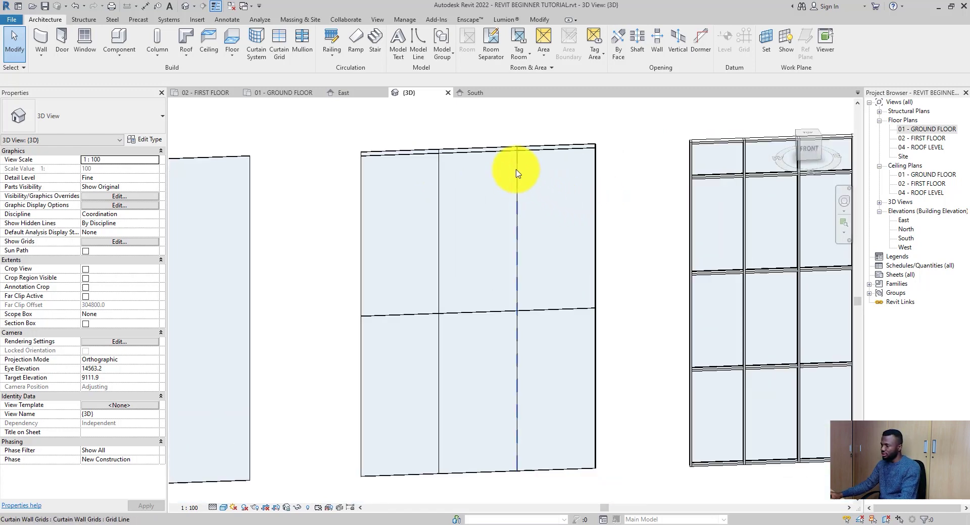
scroll(516, 174, up, 2)
scroll(516, 162, down, 2)
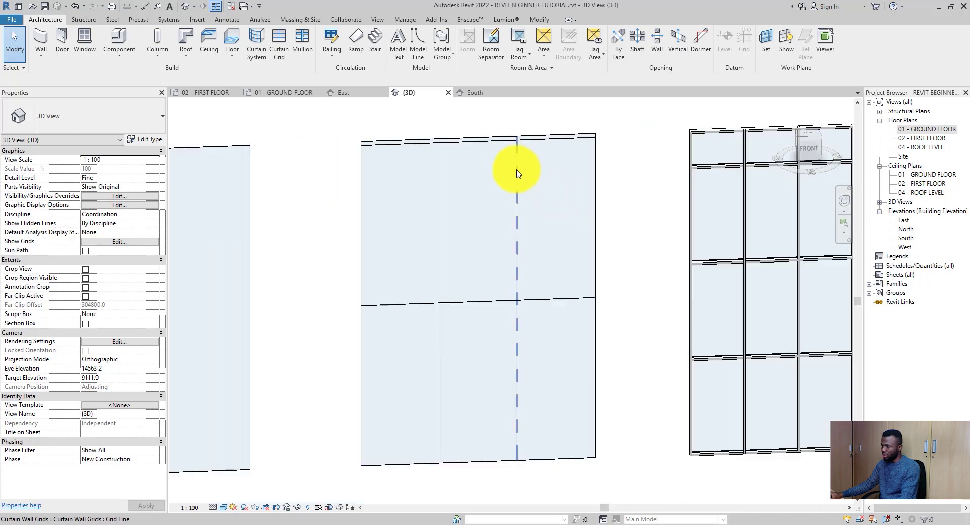
scroll(516, 173, up, 2)
Return to the South elevation and compare the exterior glazing's divisions with the store front sample's grid and mullions.
click(478, 94)
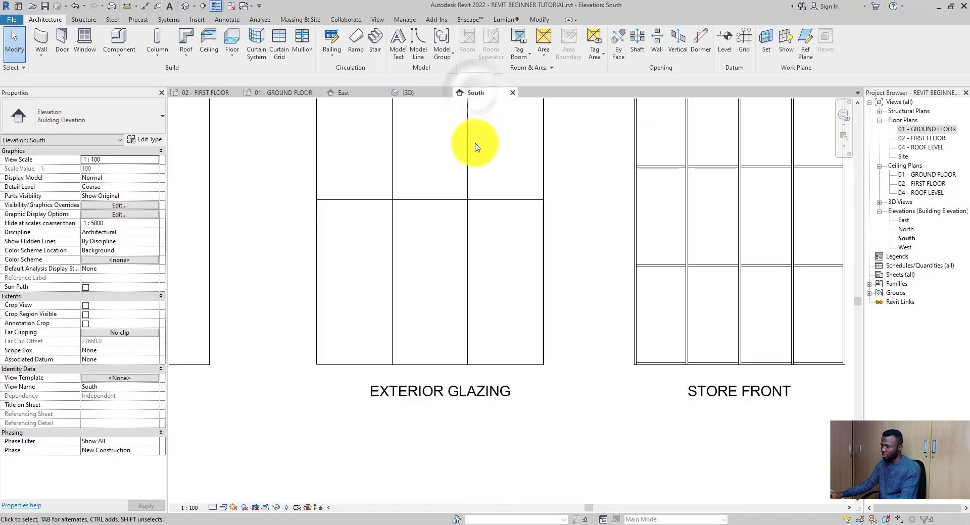
middle_drag(446, 274, 497, 372)
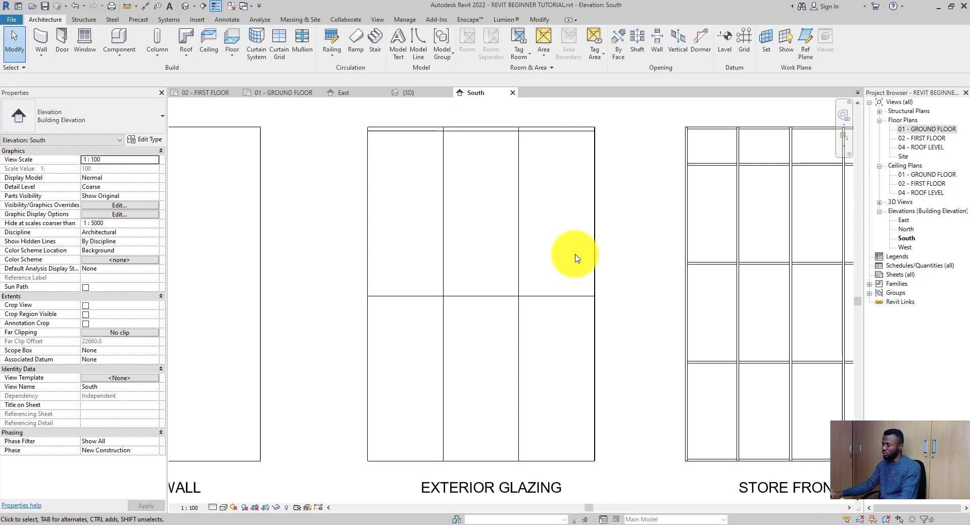
scroll(519, 260, down, 1)
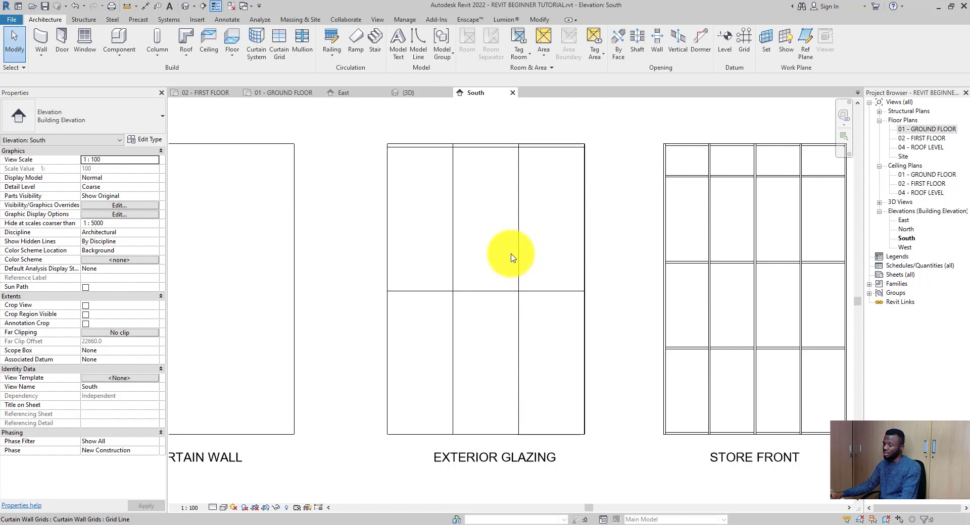
scroll(314, 260, down, 1)
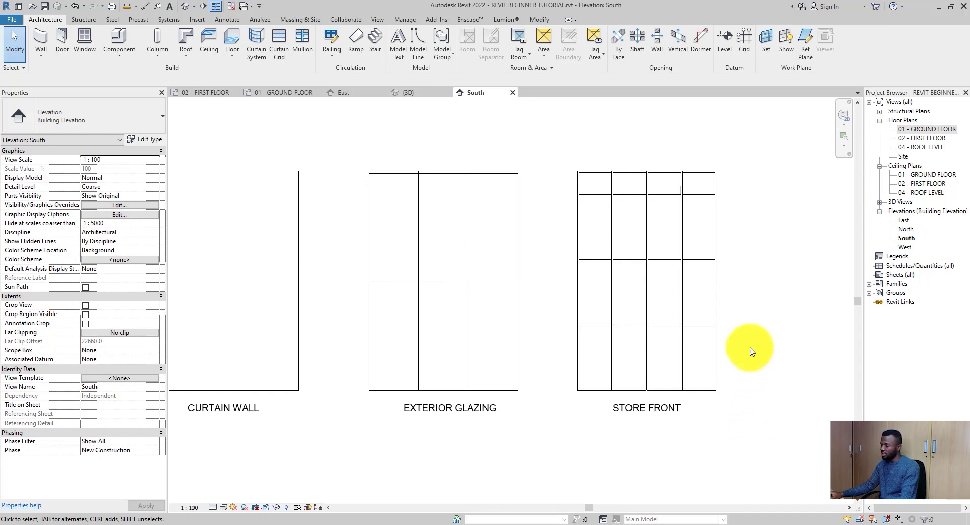
scroll(766, 293, up, 1)
middle_drag(764, 319, 629, 340)
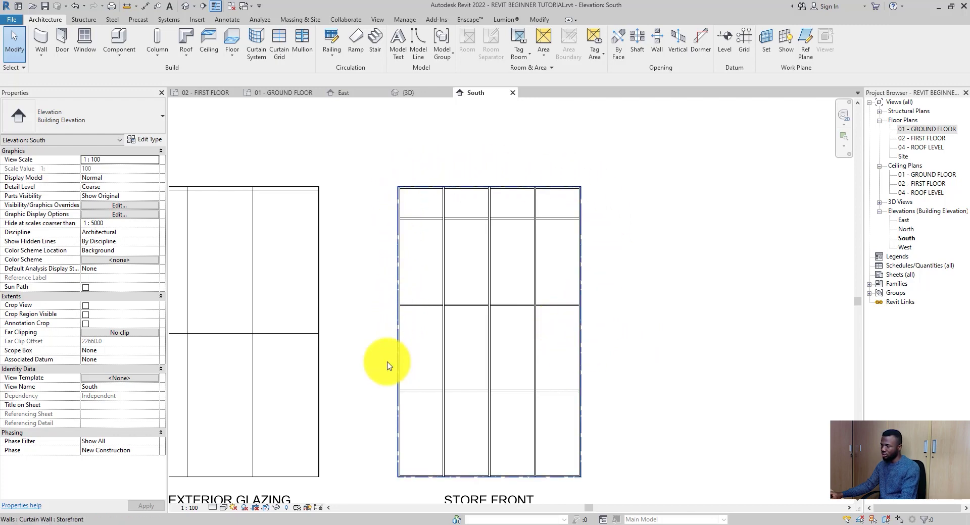
Switch to the default 3D view and examine the storefront wall's grid and rectangular mullions up close.
click(185, 5)
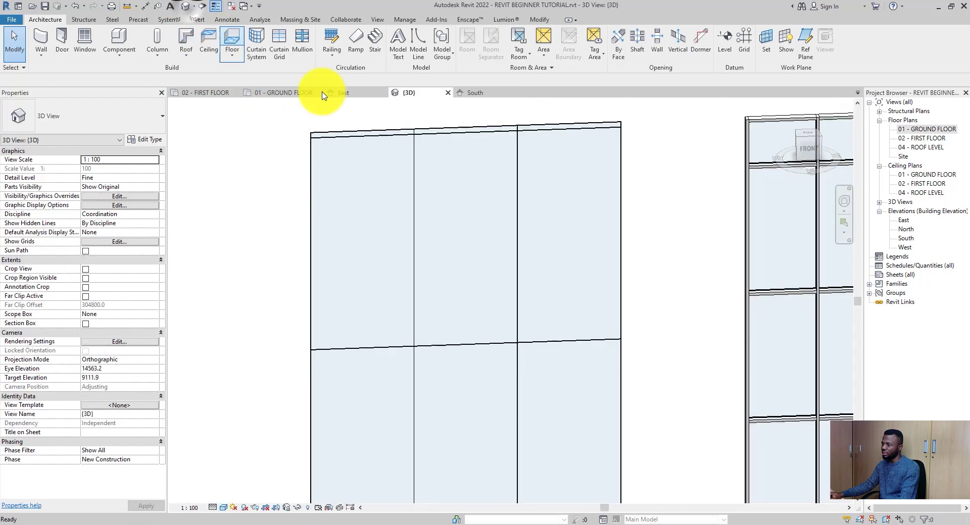
scroll(425, 237, down, 2)
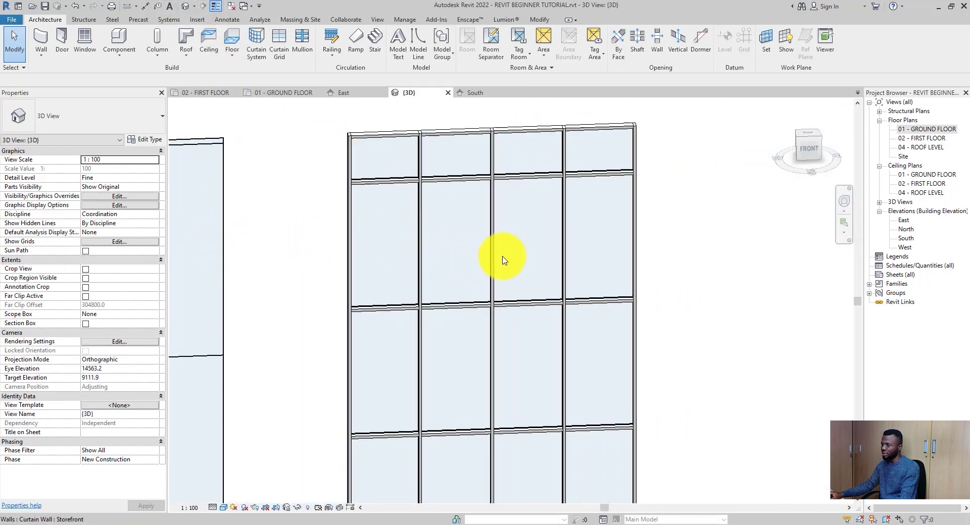
scroll(520, 264, up, 2)
scroll(521, 263, up, 5)
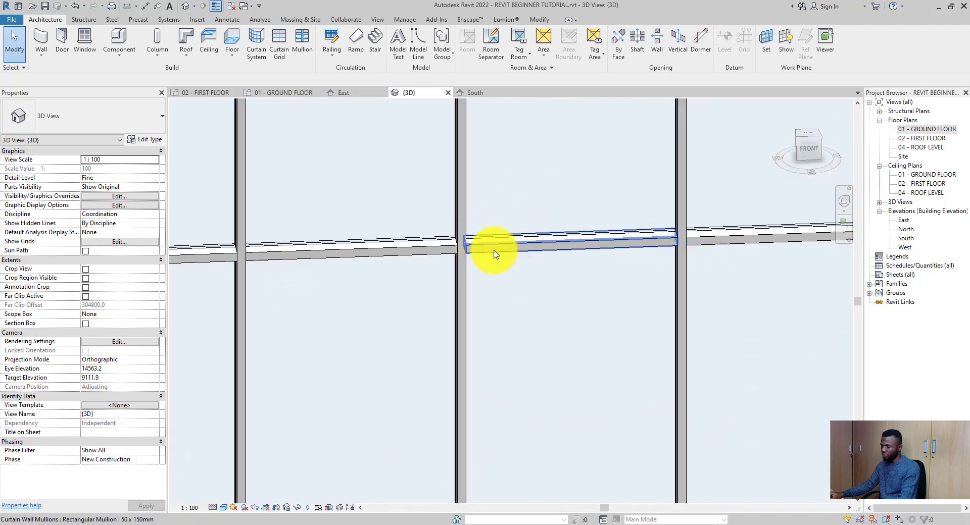
click(495, 251)
scroll(492, 258, down, 5)
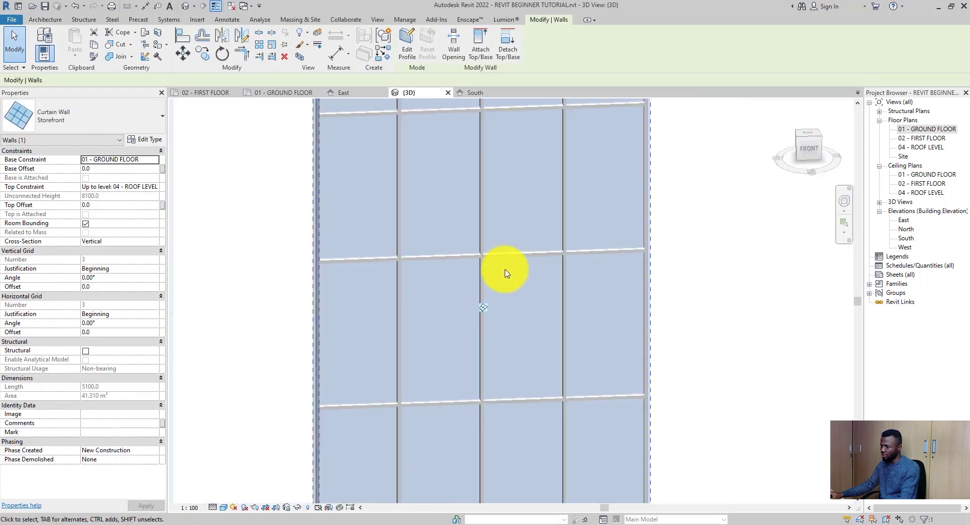
key(Escape)
Inspect a horizontal mullion and a glazed panel of the storefront wall as separate selectable elements.
scroll(501, 251, up, 3)
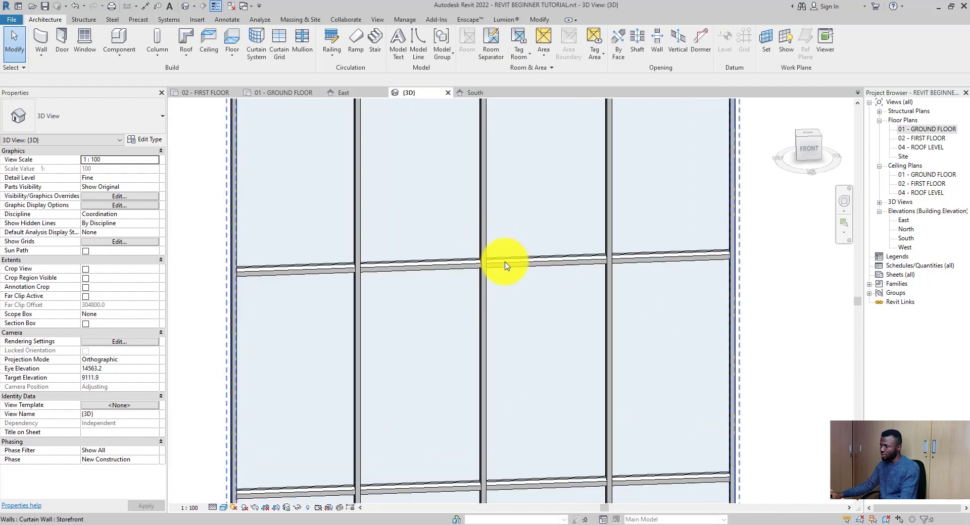
click(509, 269)
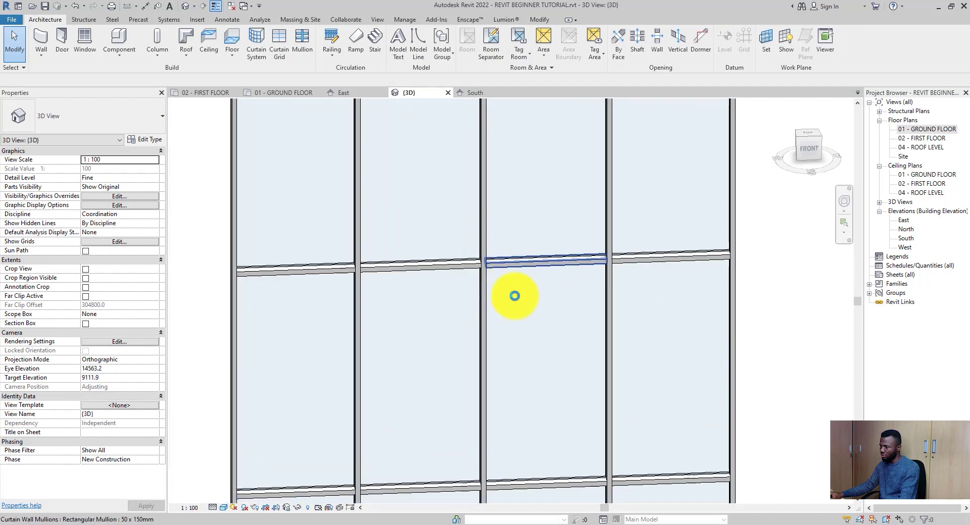
key(Escape)
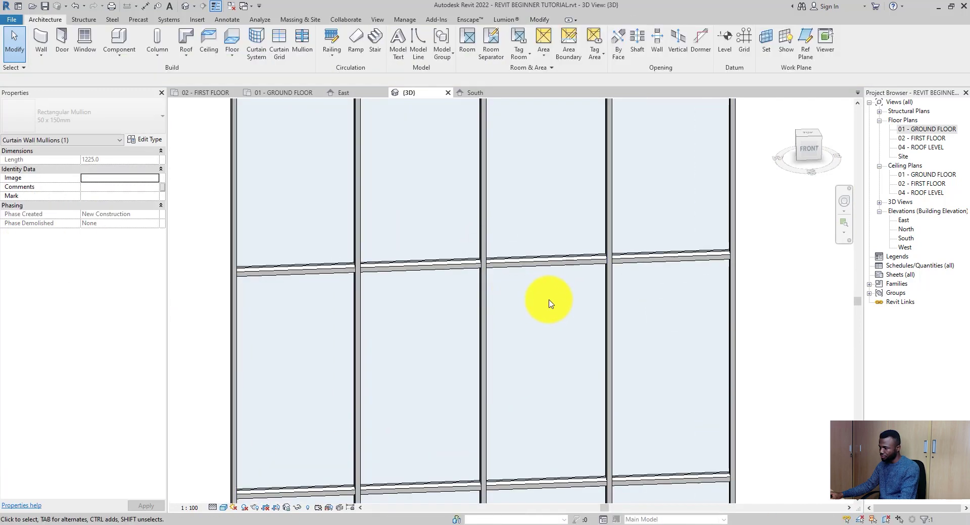
click(551, 304)
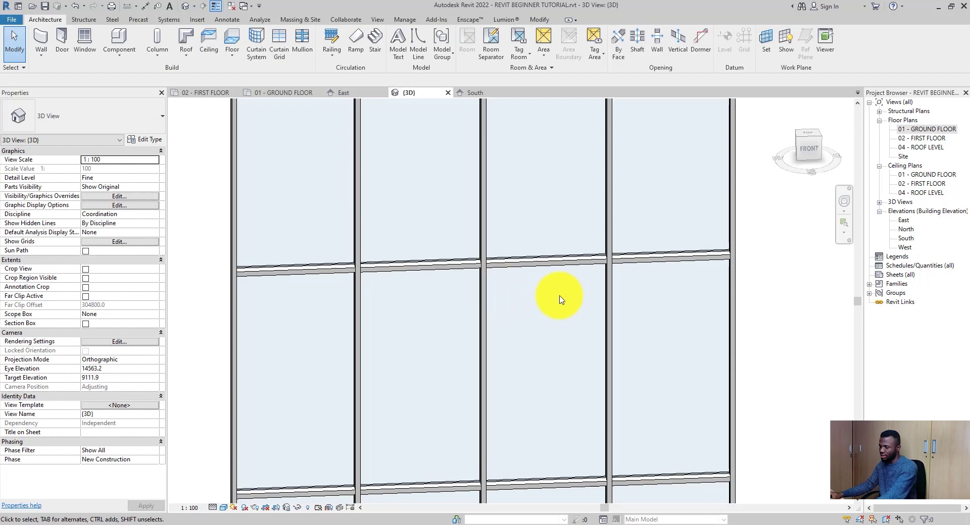
click(546, 272)
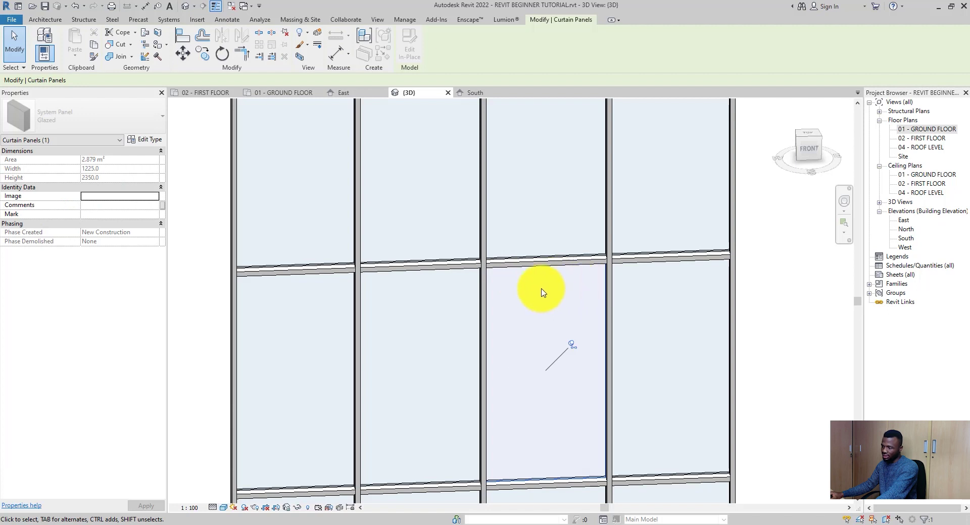
scroll(564, 302, down, 2)
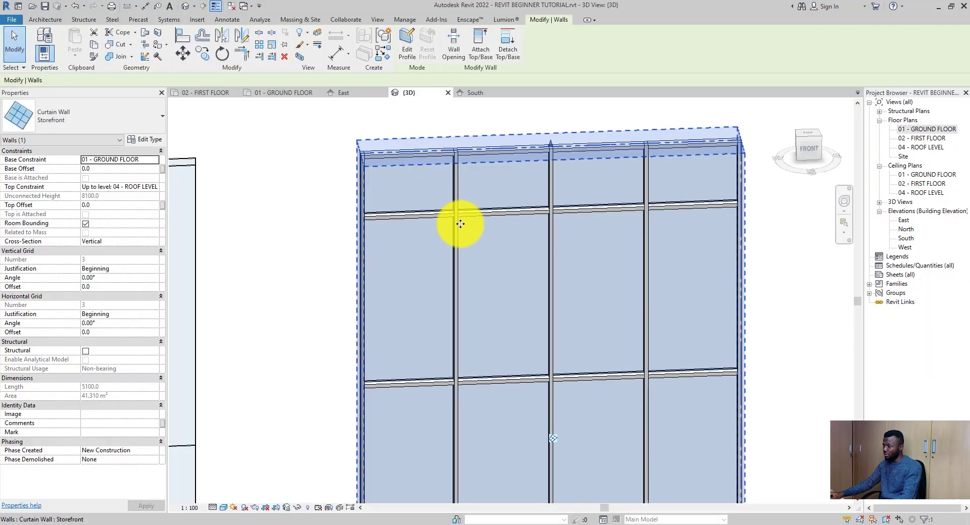
scroll(473, 232, down, 3)
click(725, 303)
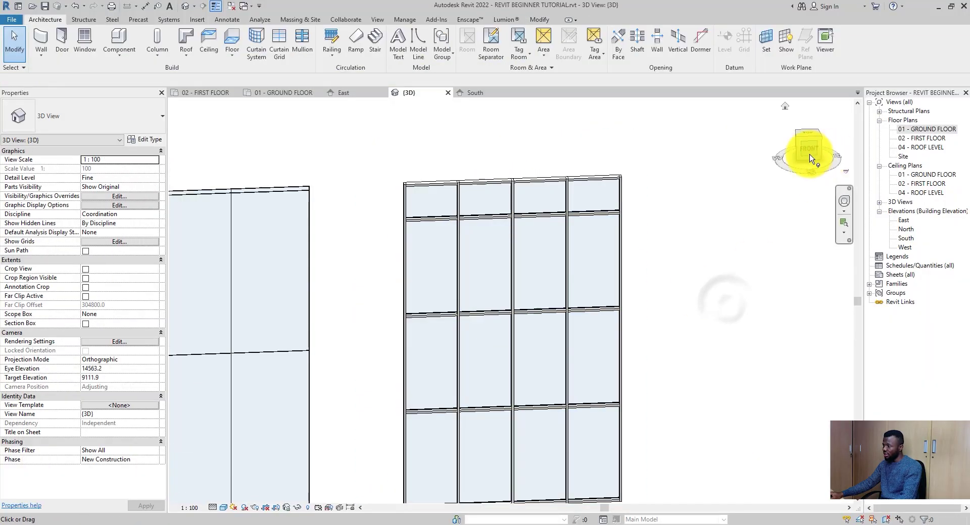
In the South elevation, copy the storefront wall horizontally to the empty space on the side away from the exterior glazing sample.
click(479, 92)
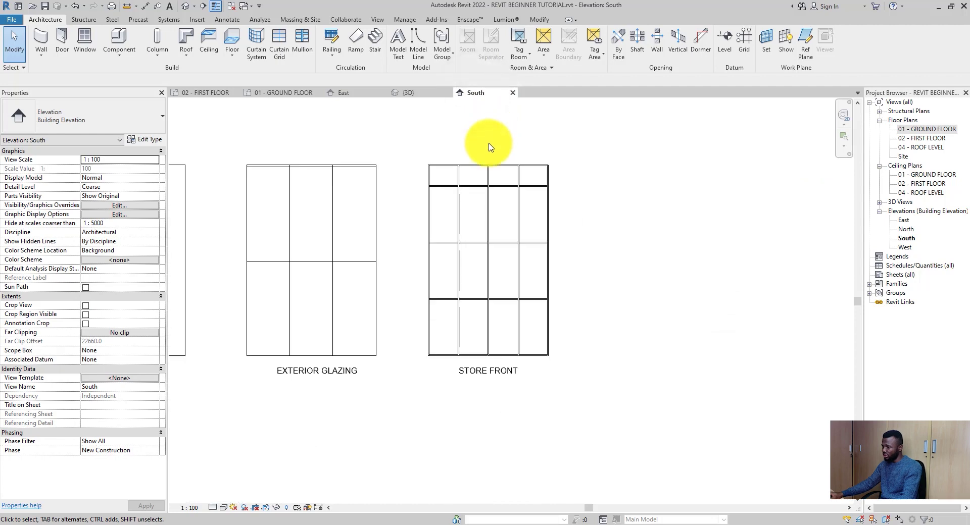
click(494, 170)
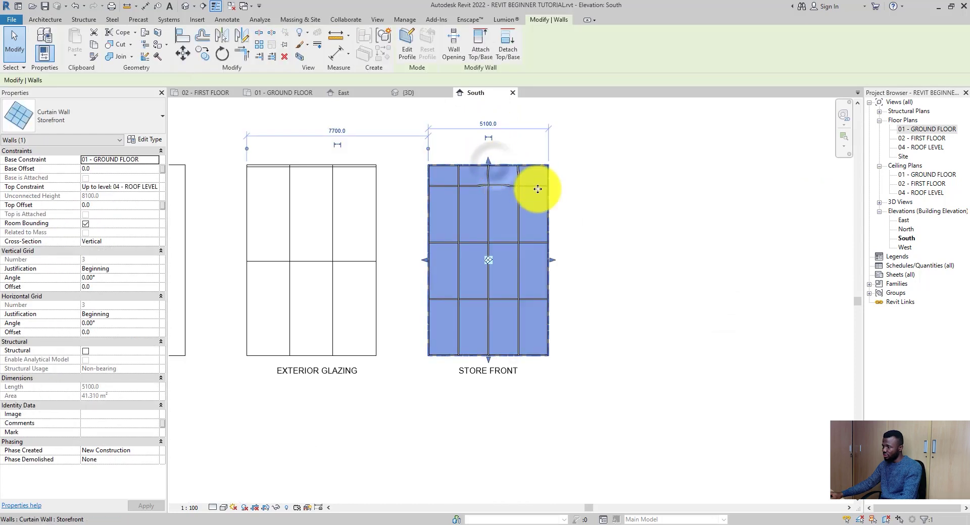
click(209, 58)
click(432, 166)
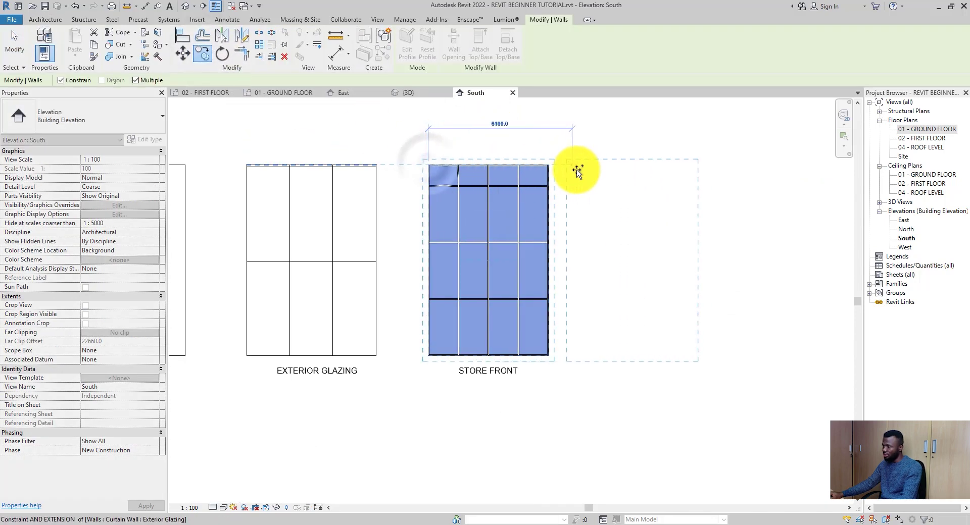
click(602, 179)
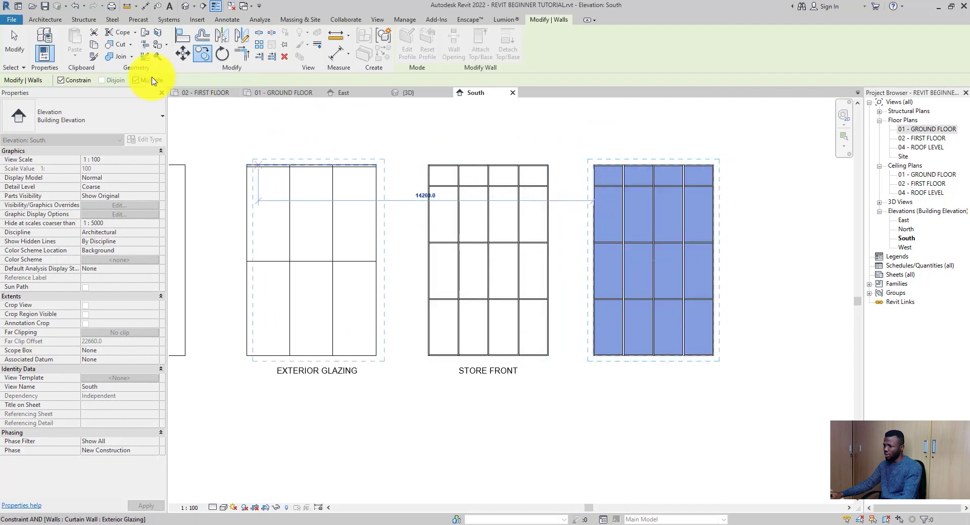
click(20, 44)
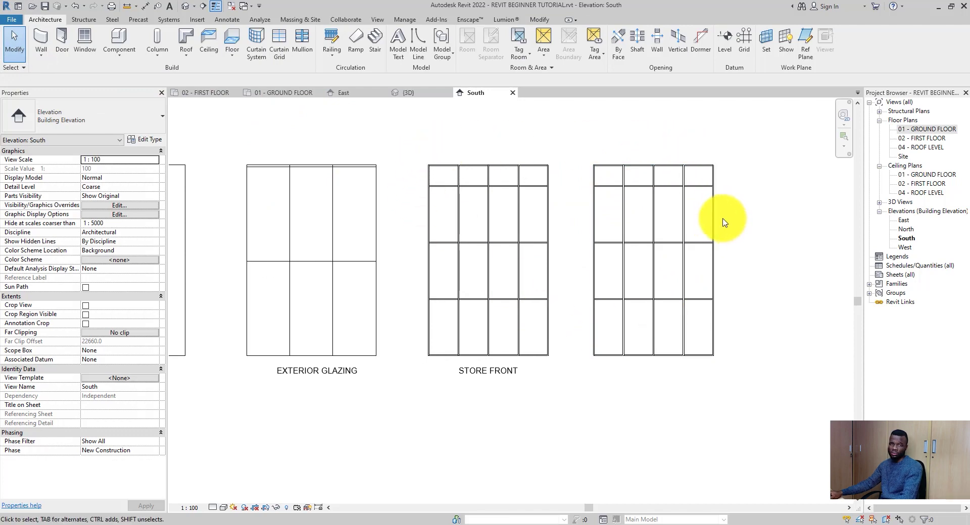
Try the labelled storefront wall's top constraint at Up to level: 02 - FIRST FLOOR and restore it to Up to level: 04 - ROOF LEVEL.
click(548, 201)
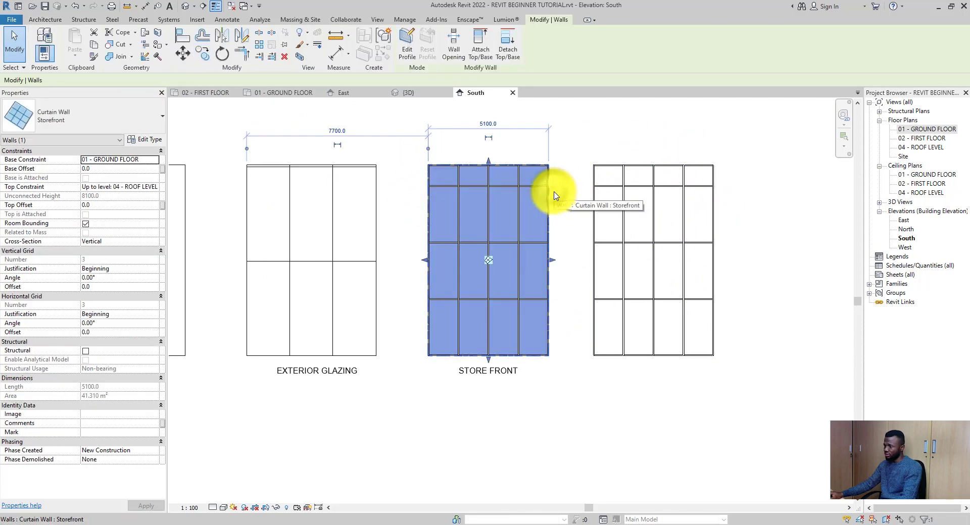
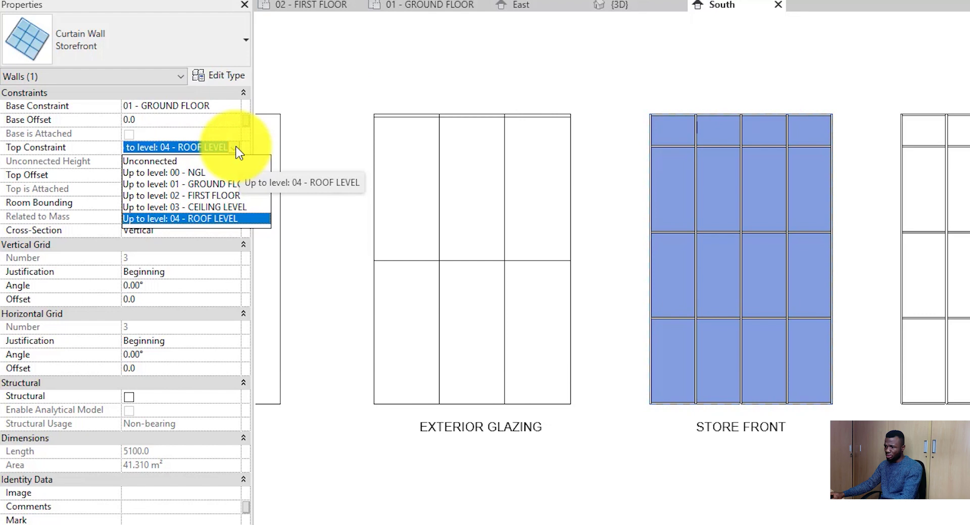
click(215, 195)
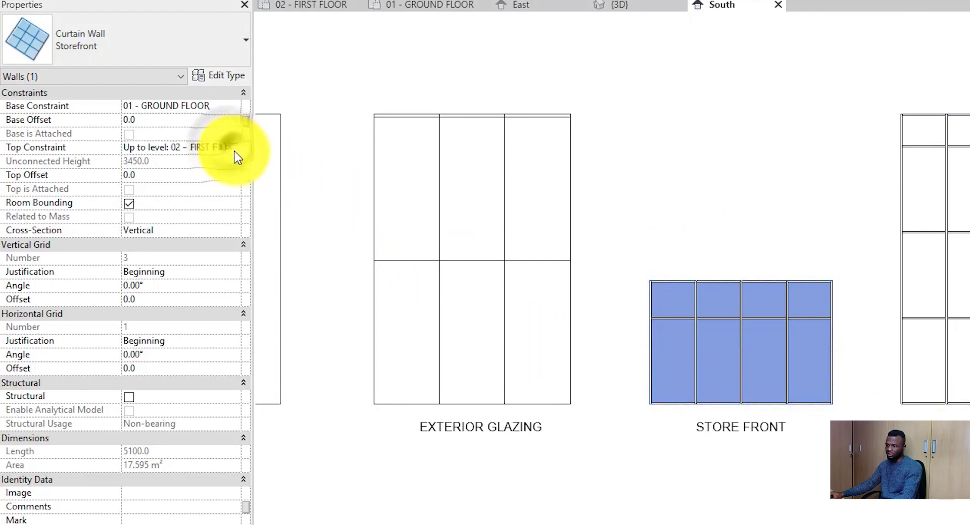
click(237, 149)
click(226, 221)
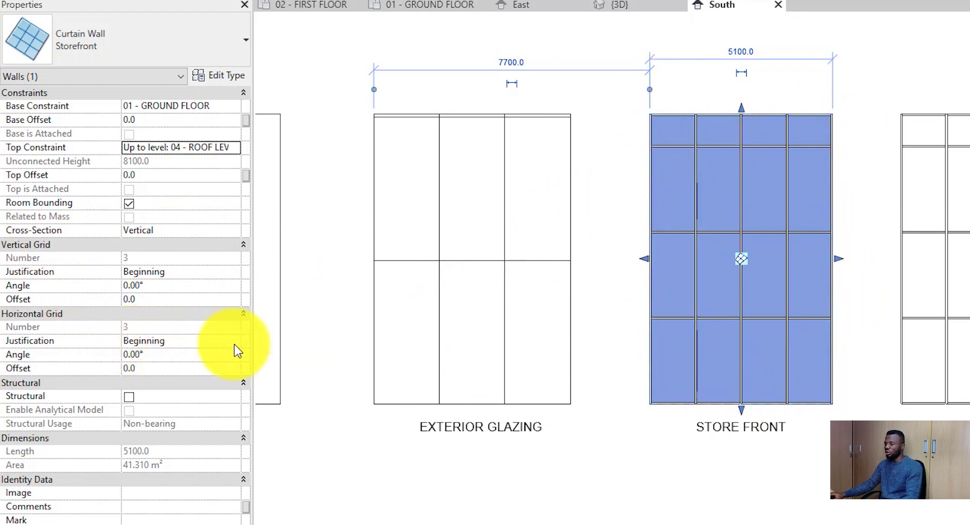
Set the labelled storefront wall's vertical grid offset to 1200 and apply the change.
click(181, 301)
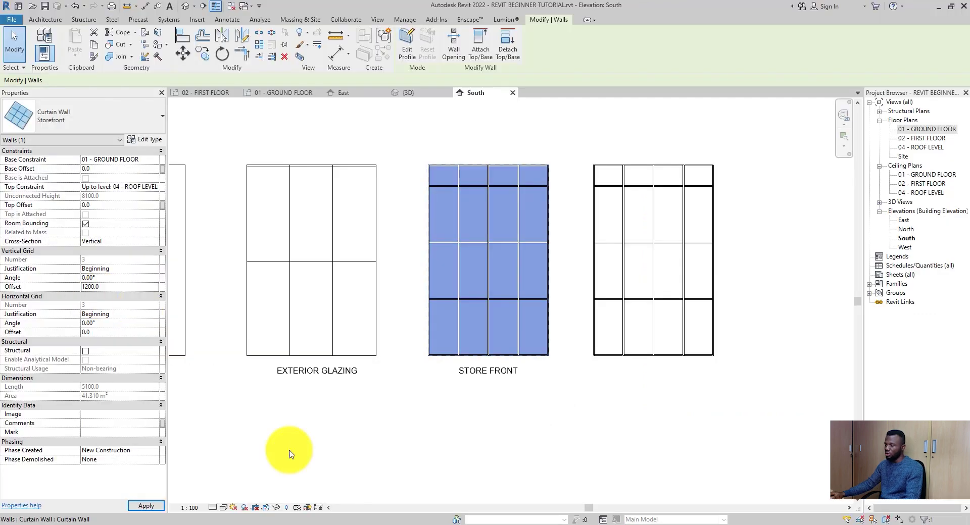
click(146, 506)
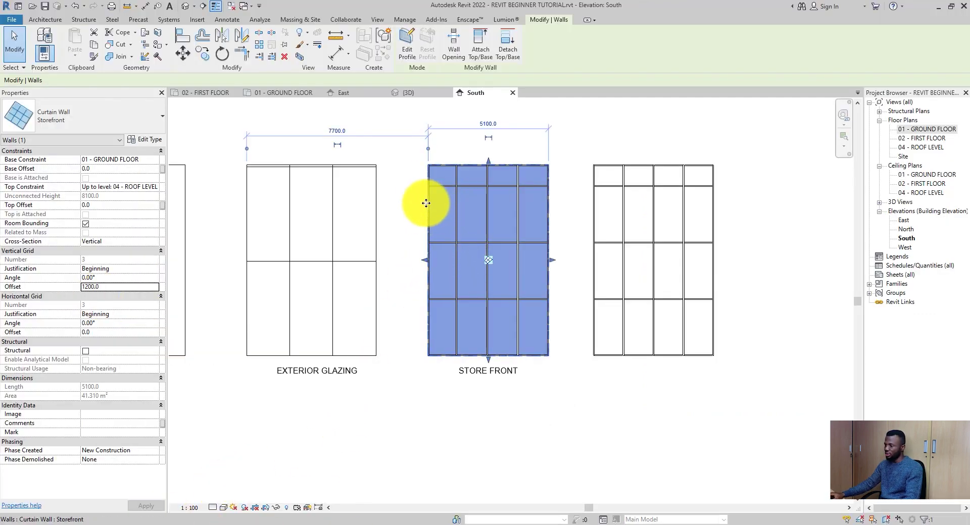
click(416, 185)
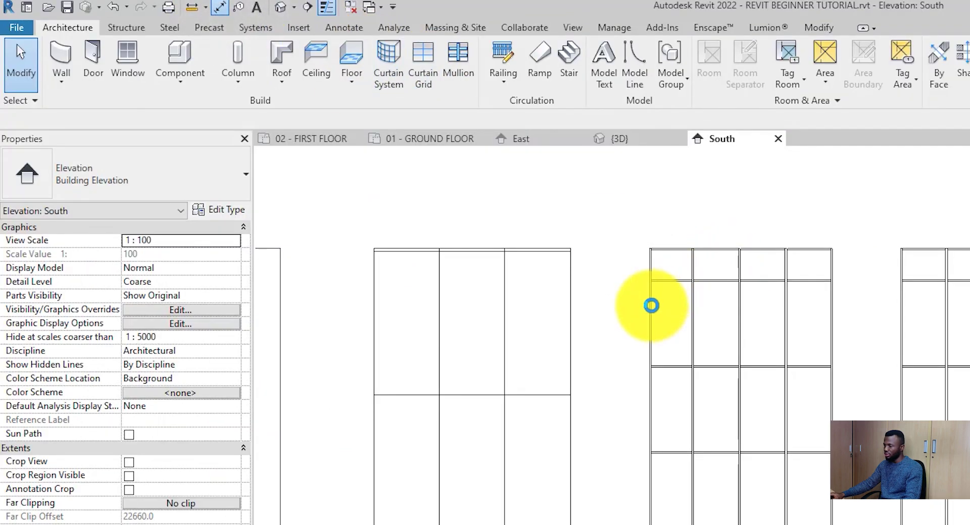
Add a continuous aligned dimension string above the labelled storefront wall, covering both edges and its three vertical grid lines.
key(d)
key(i)
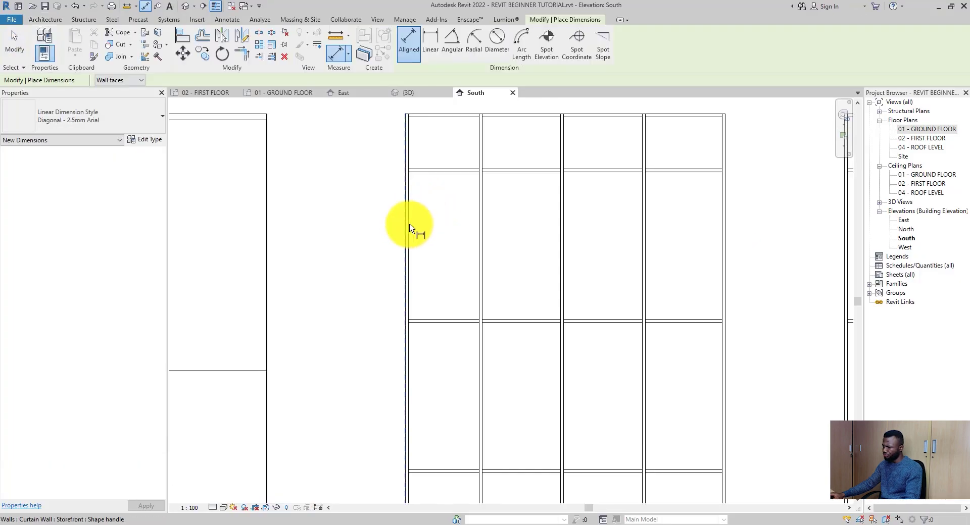
click(410, 228)
click(482, 247)
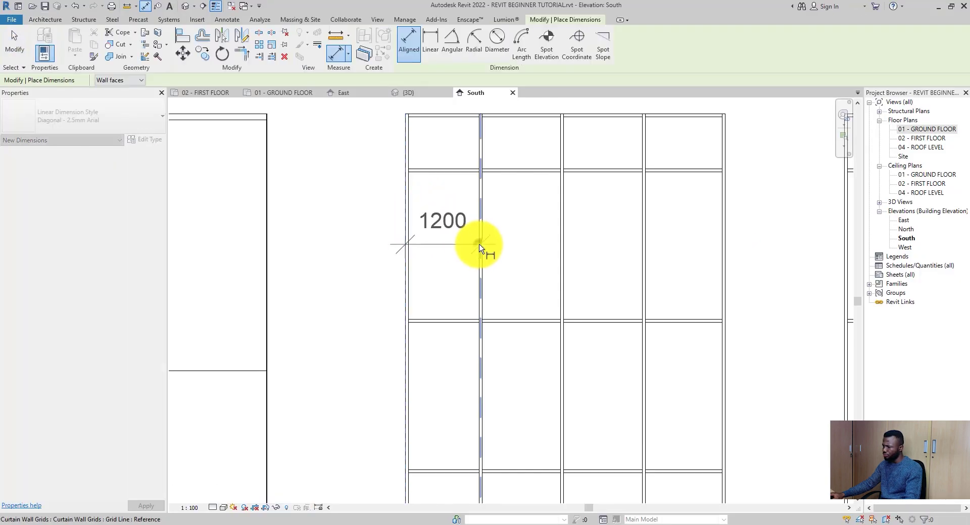
scroll(483, 248, down, 2)
click(536, 253)
click(587, 247)
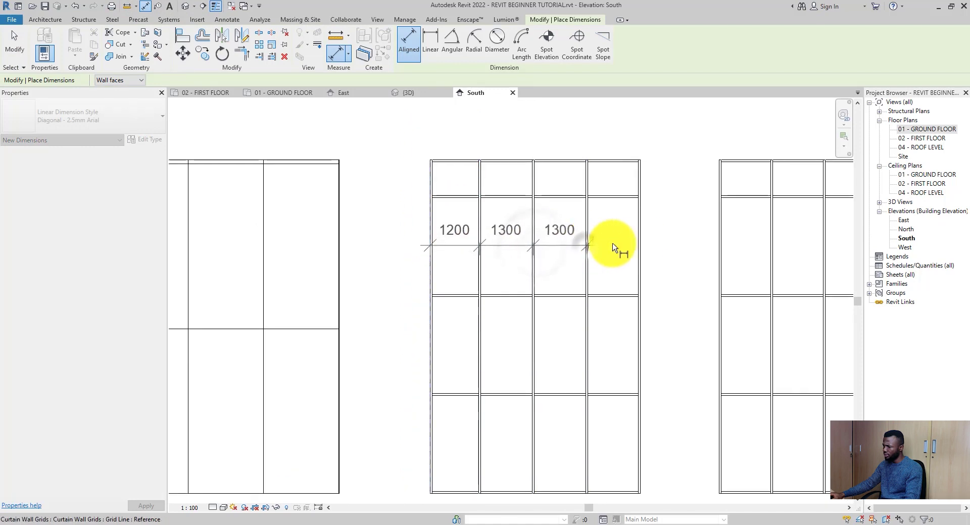
click(640, 247)
scroll(641, 247, down, 1)
scroll(649, 177, down, 1)
click(672, 173)
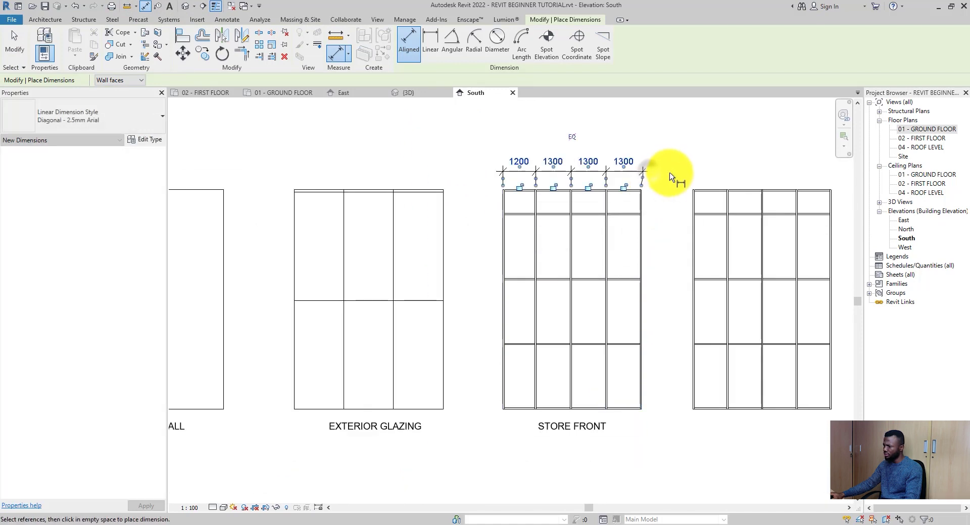
scroll(674, 170, up, 1)
click(15, 36)
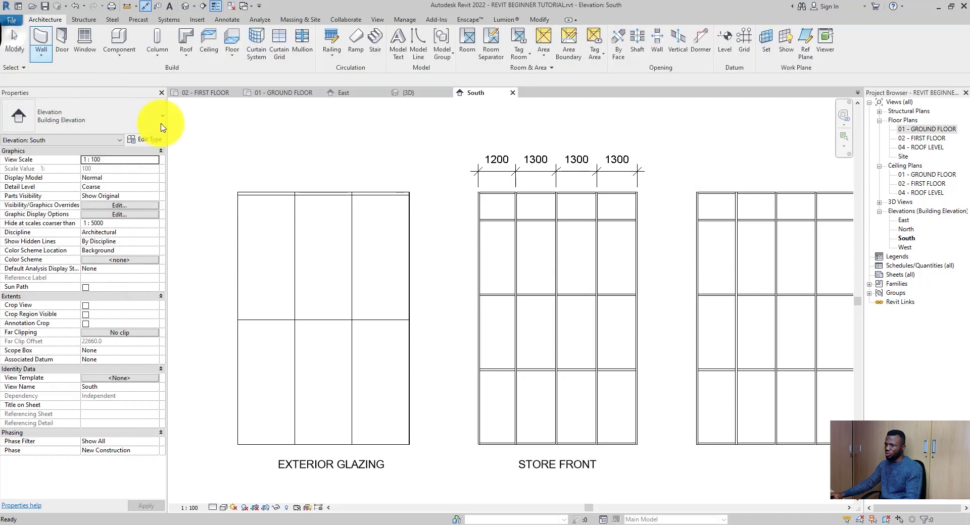
Set the labelled storefront wall's vertical grid offset to 1000.
click(477, 205)
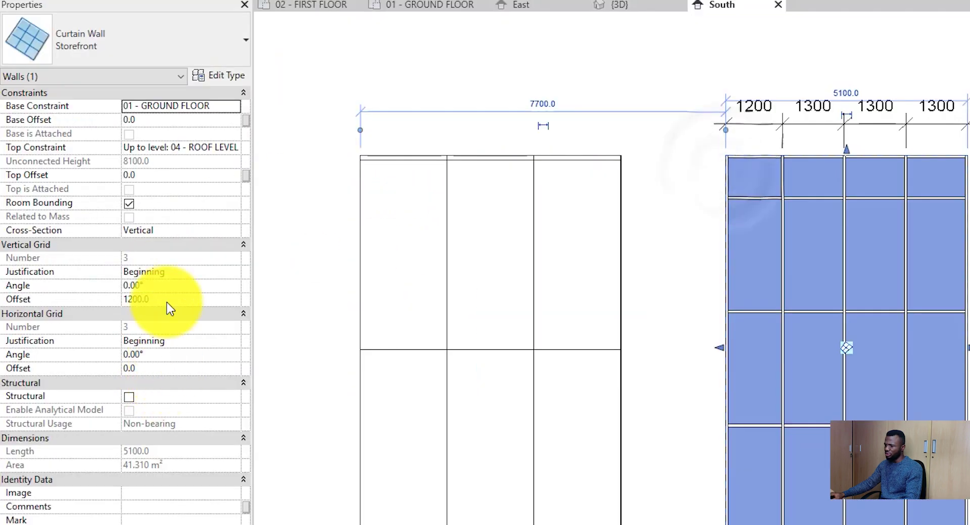
click(183, 300)
double_click(187, 300)
text(1)
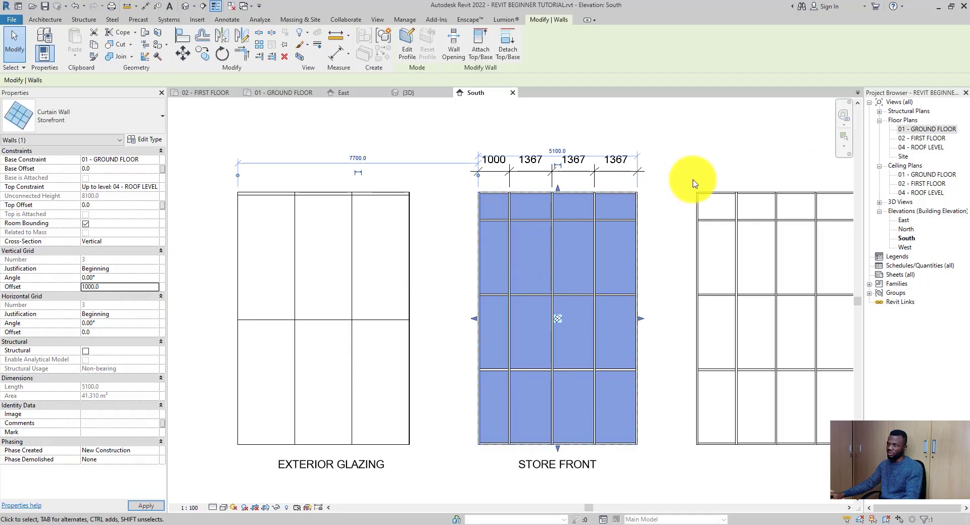
click(678, 194)
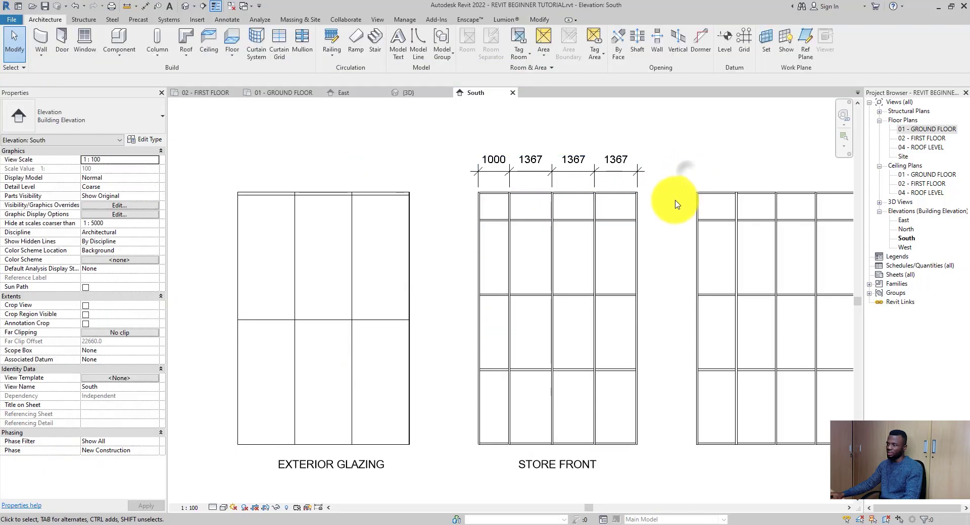
Add a continuous aligned dimension string above the unlabelled storefront wall, covering both side edges and its three vertical grid lines.
scroll(679, 194, down, 2)
middle_drag(689, 270, 511, 288)
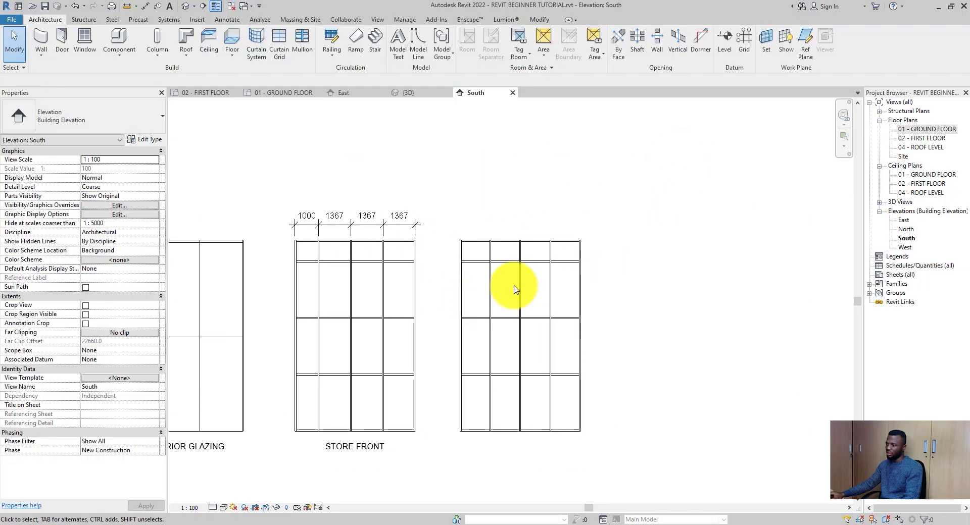
click(146, 6)
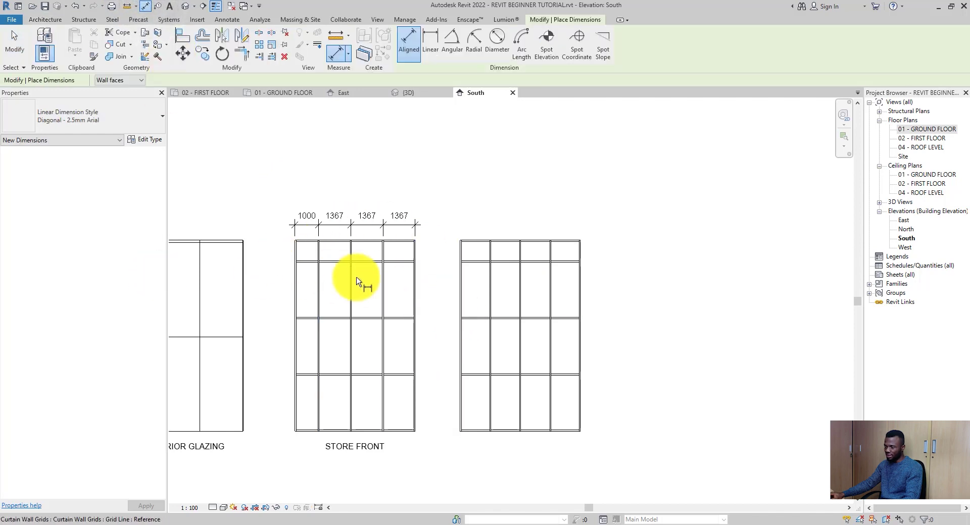
click(459, 290)
click(490, 289)
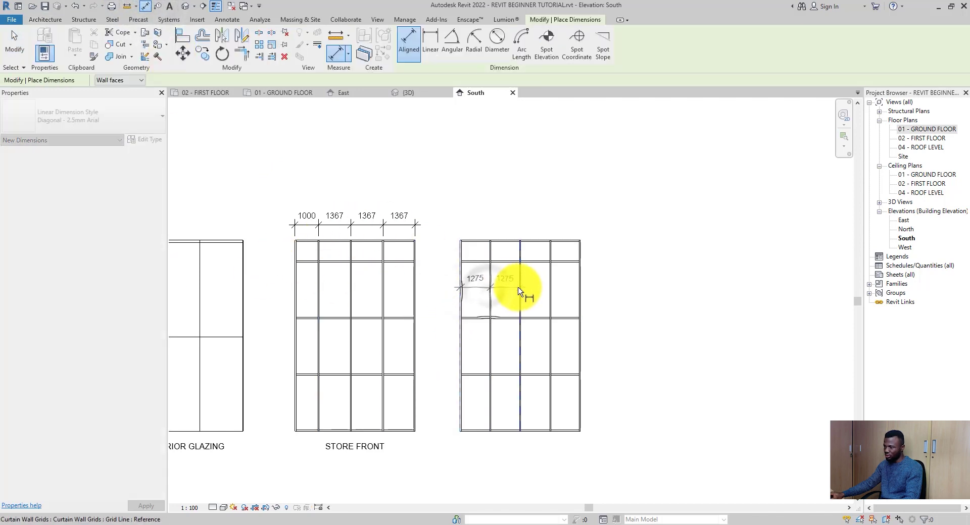
click(520, 289)
click(556, 295)
click(581, 297)
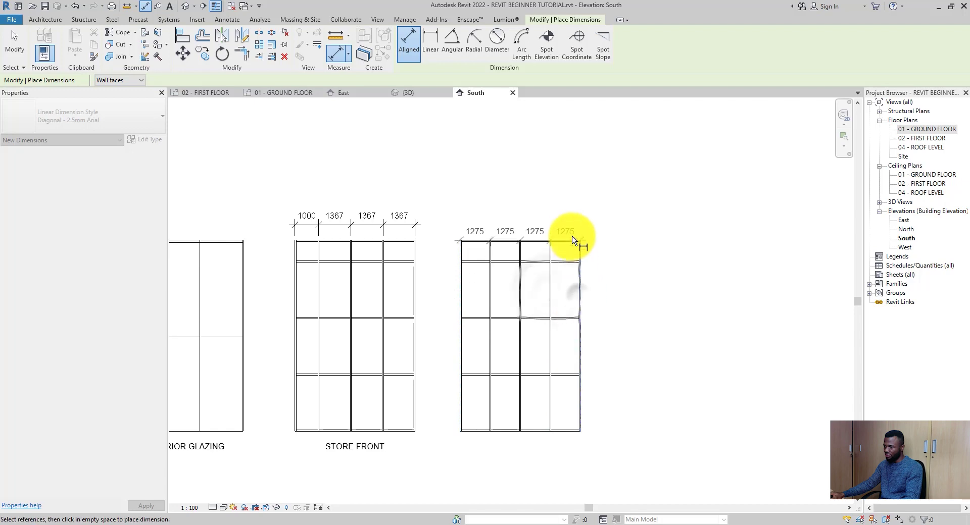
click(575, 228)
click(14, 43)
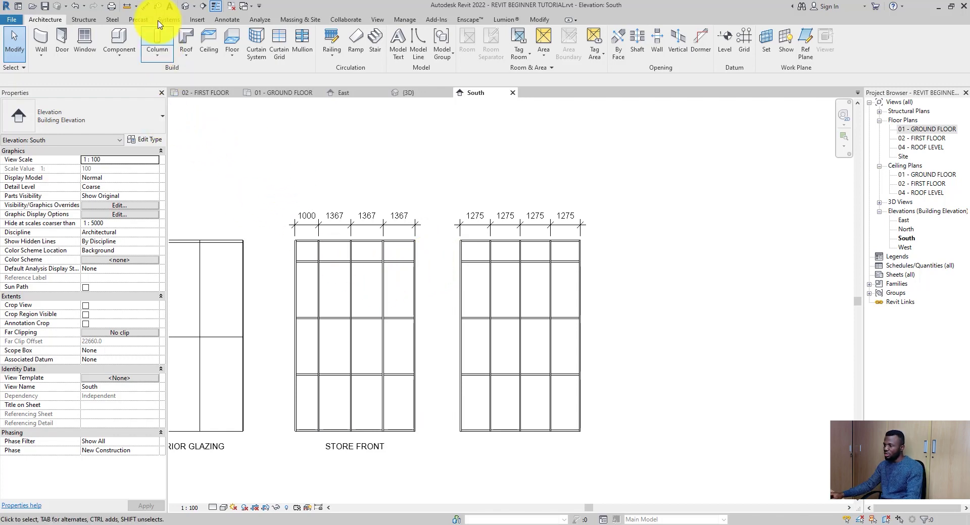
Add a vertical aligned dimension string beside the labelled storefront wall's left edge, from base to top through its three horizontal grid lines.
click(145, 7)
click(315, 427)
click(310, 374)
click(307, 323)
click(310, 262)
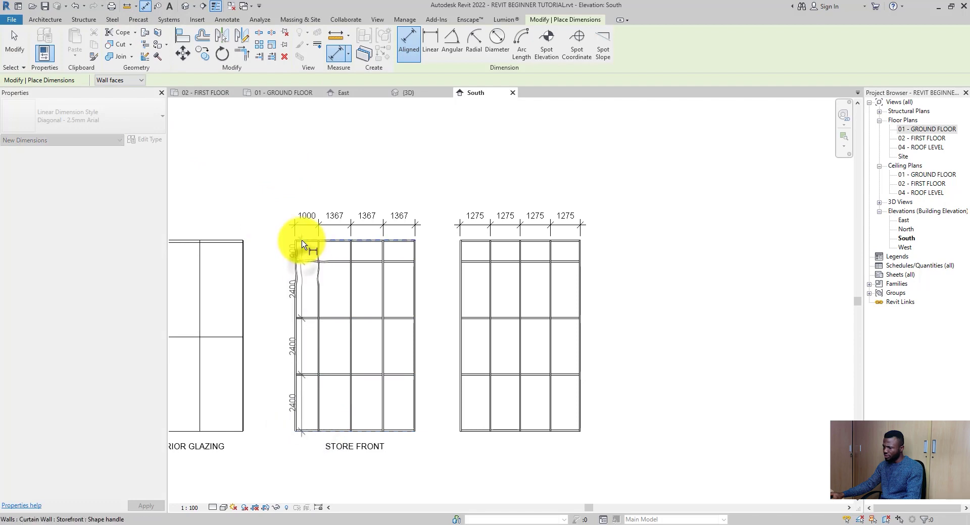
click(303, 241)
click(281, 270)
click(14, 43)
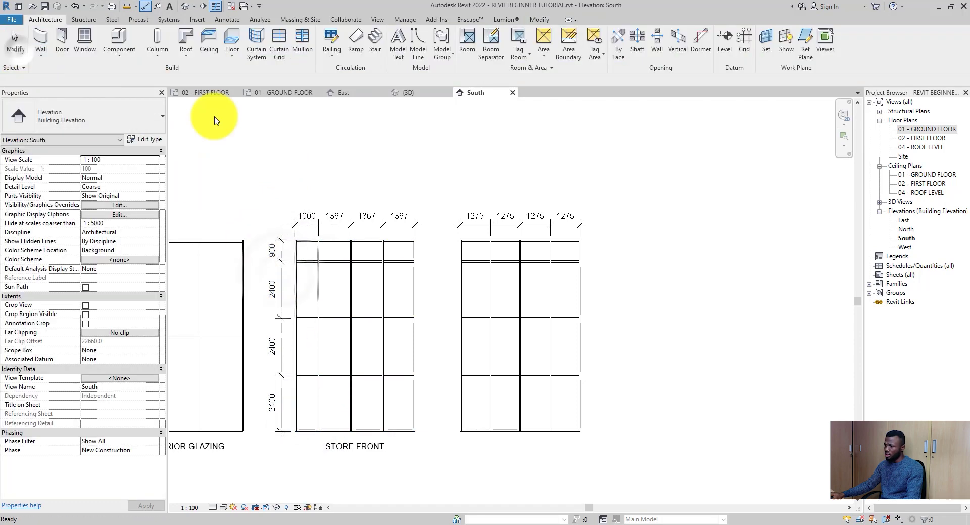
Set the labelled storefront wall's horizontal grid offset to 1000.
click(335, 235)
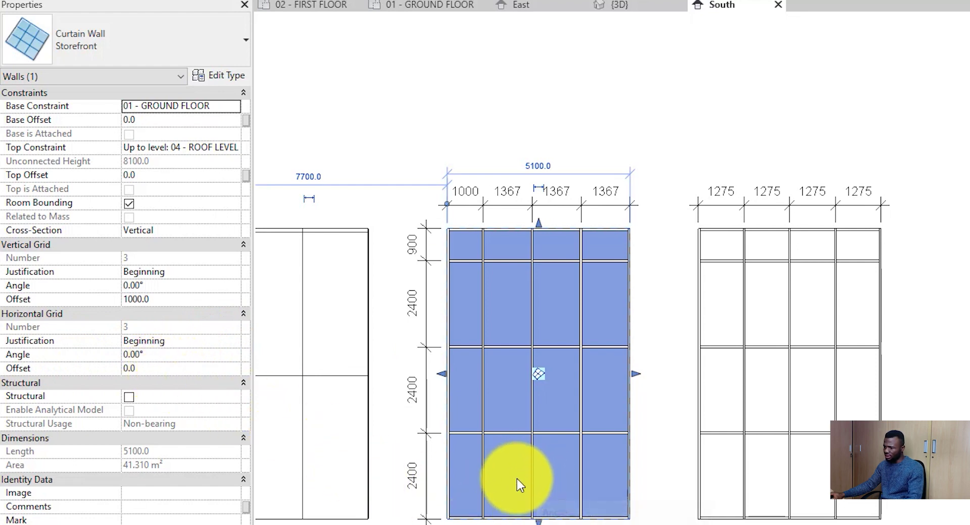
click(180, 367)
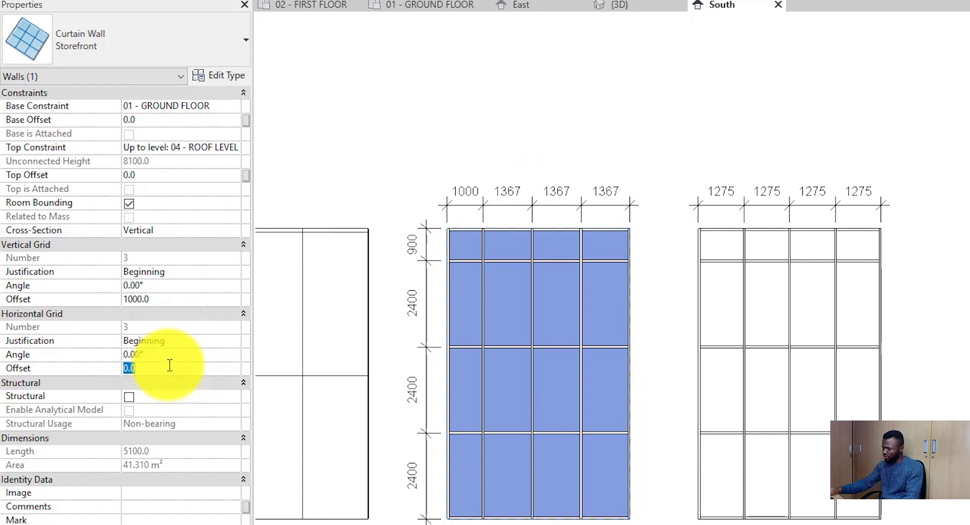
text(1000)
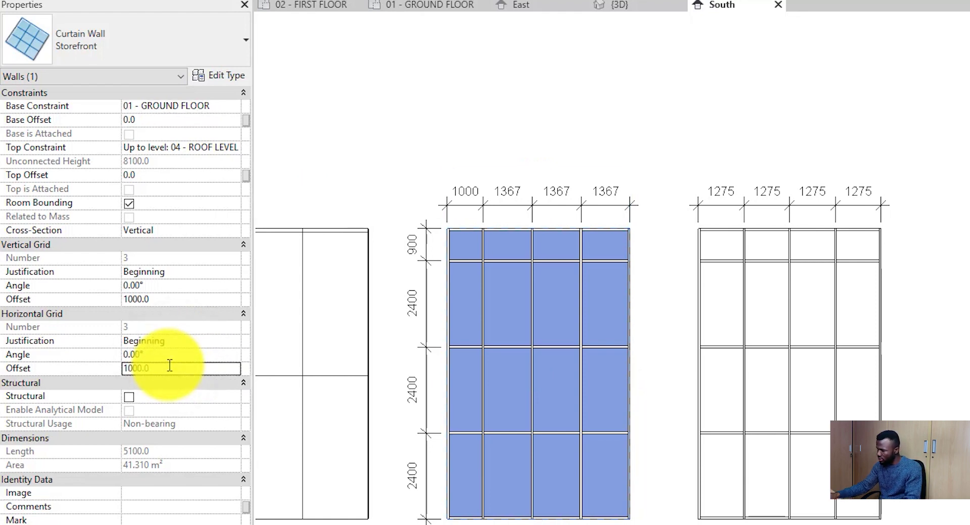
key(Return)
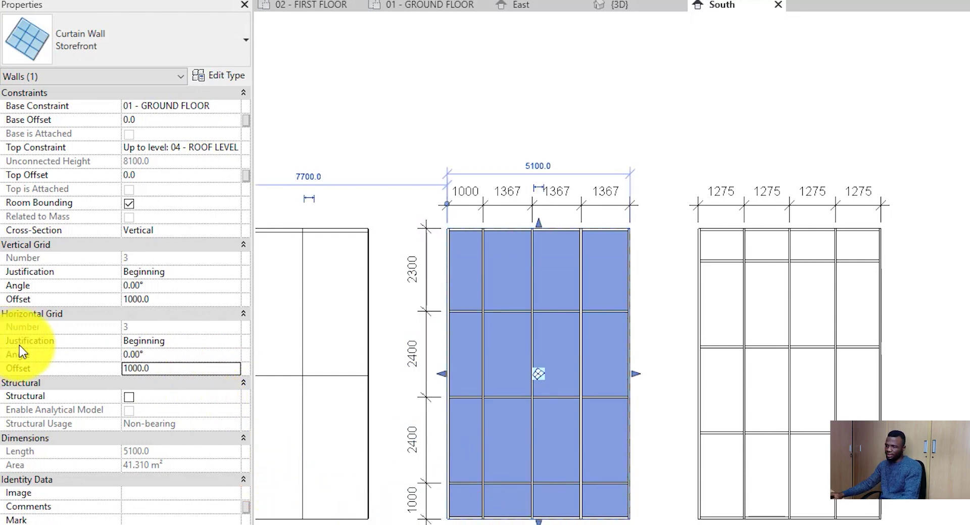
Set the labelled storefront wall's horizontal grid justification to End.
click(232, 342)
click(233, 342)
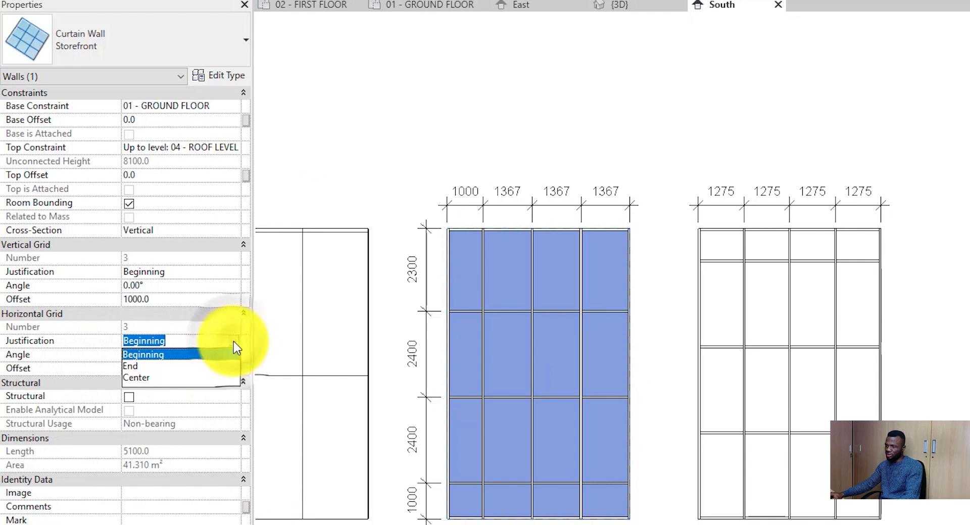
click(138, 367)
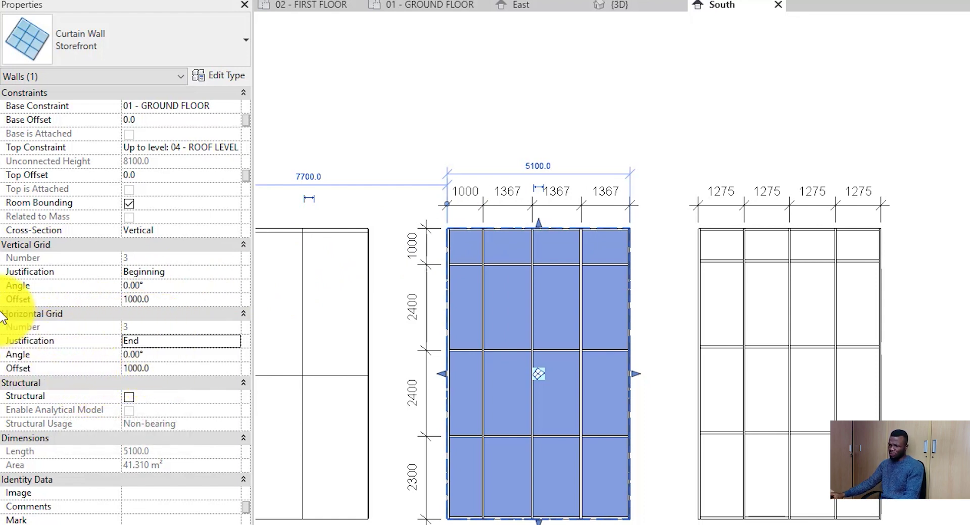
Set the labelled storefront wall's vertical grid angle to 75° and remove the dimension references that conflict with it.
click(181, 285)
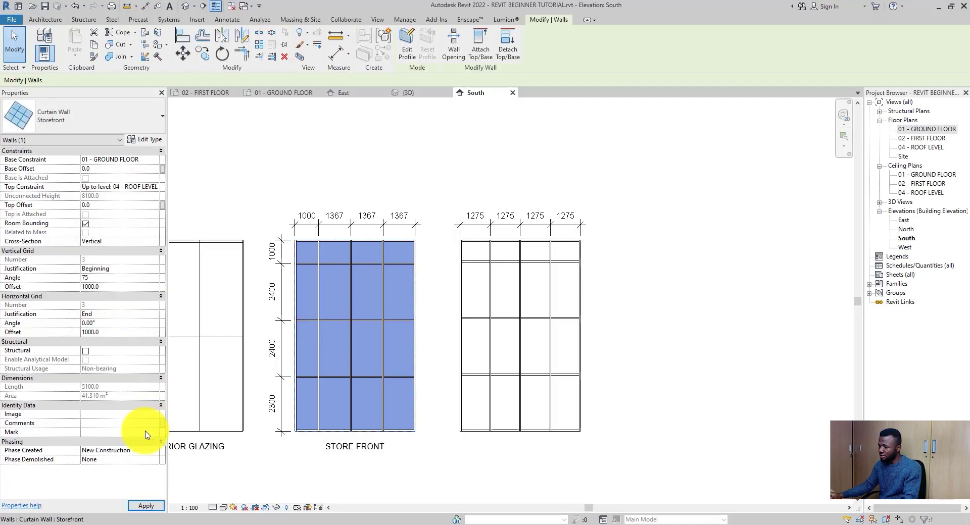
click(146, 505)
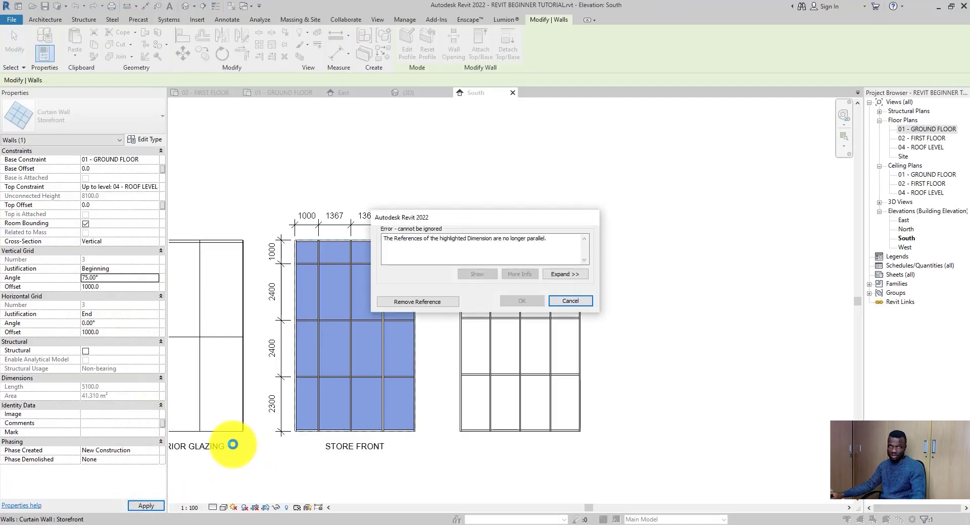
click(419, 306)
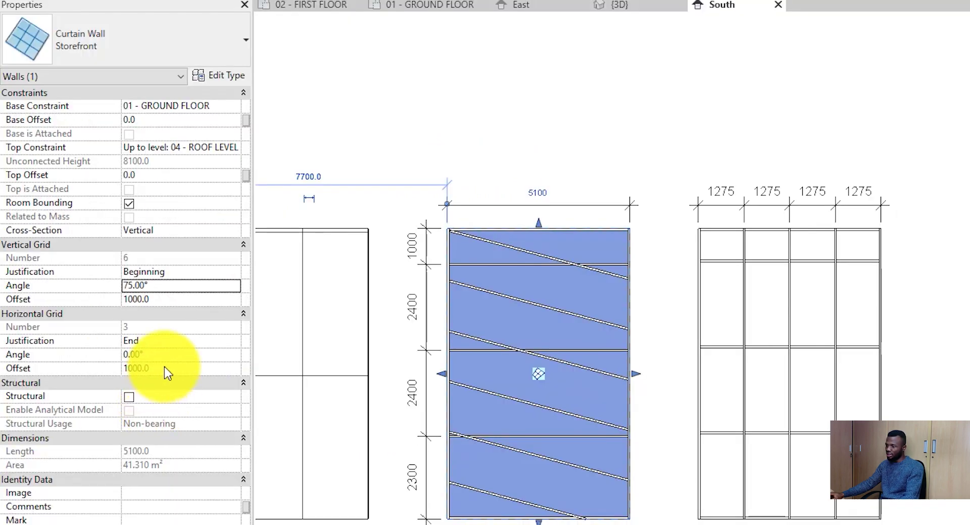
Set the labelled storefront wall's horizontal grid angle to 75° and remove the conflicting dimension references.
click(170, 369)
click(178, 355)
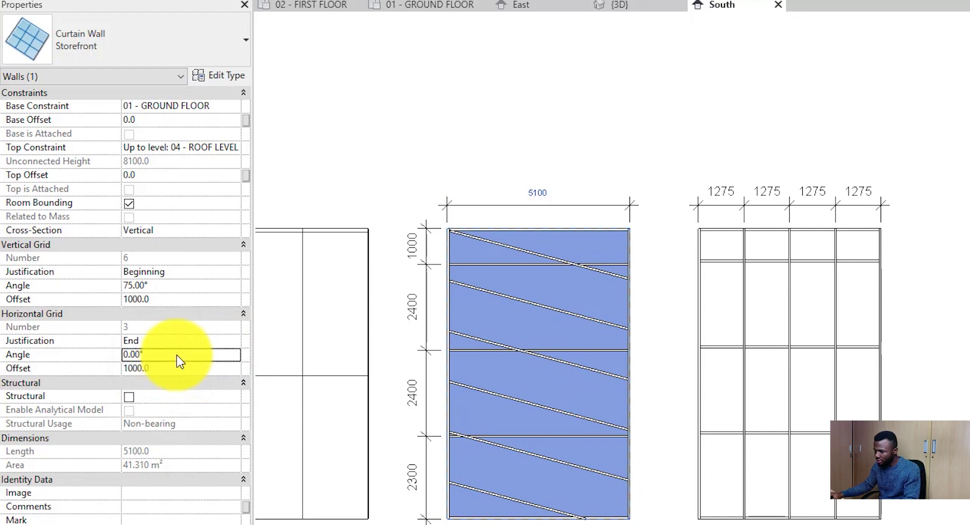
text(75)
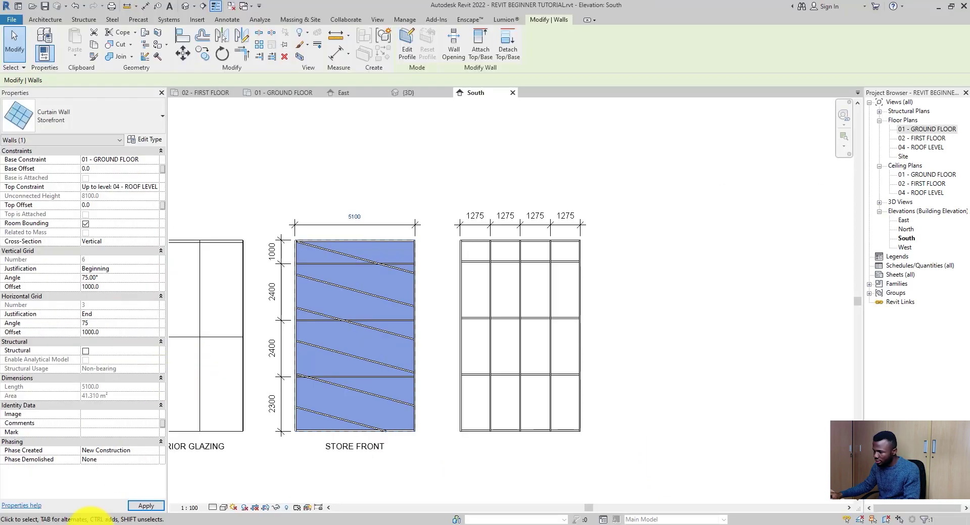
click(146, 506)
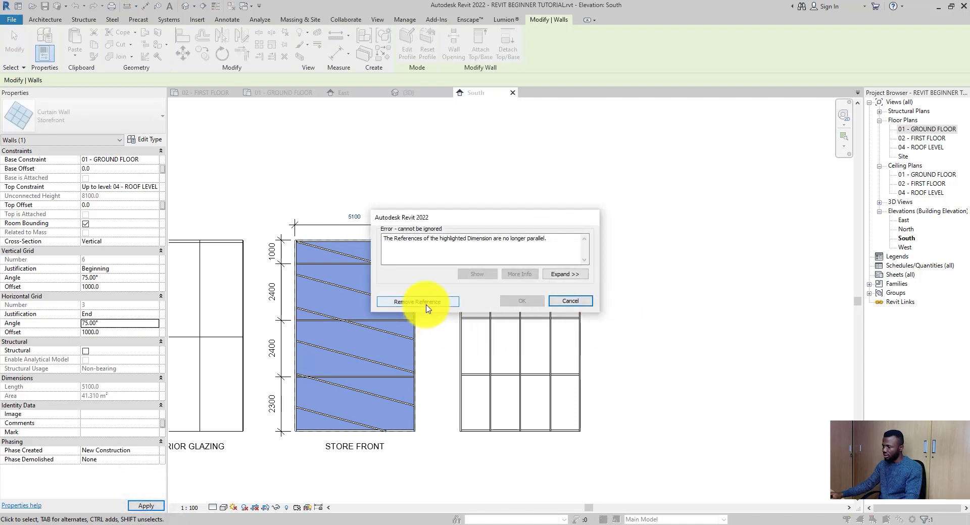
click(427, 302)
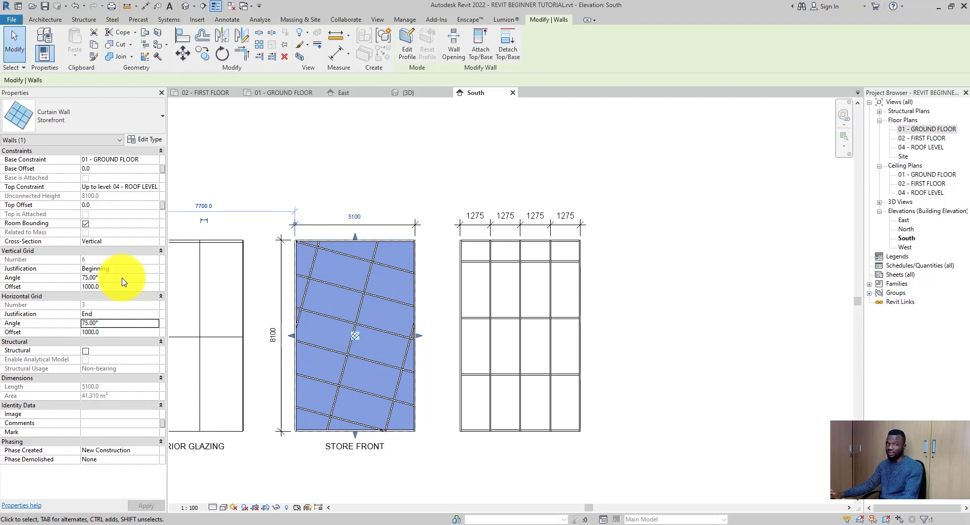
Reset the labelled storefront wall's horizontal and vertical grid angles and offsets to 0 and deselect the wall.
click(127, 325)
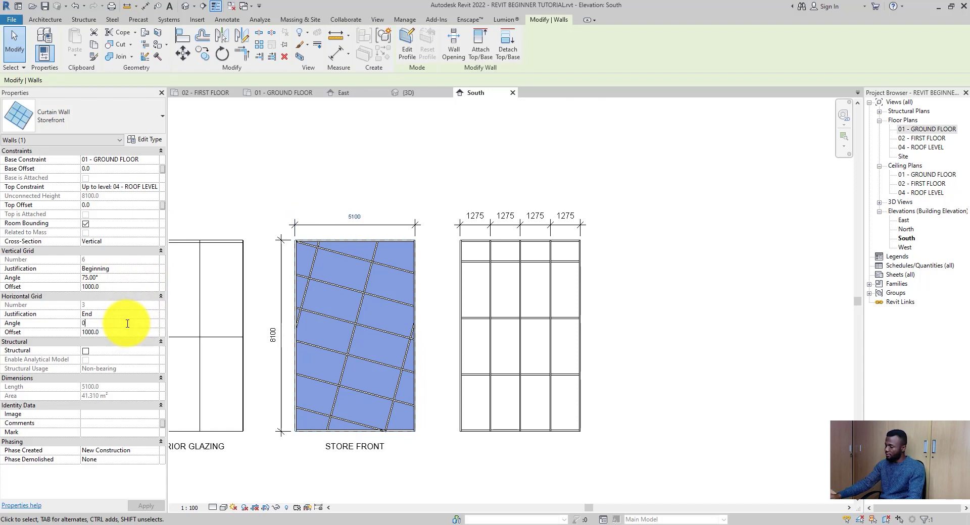
click(116, 332)
text(0)
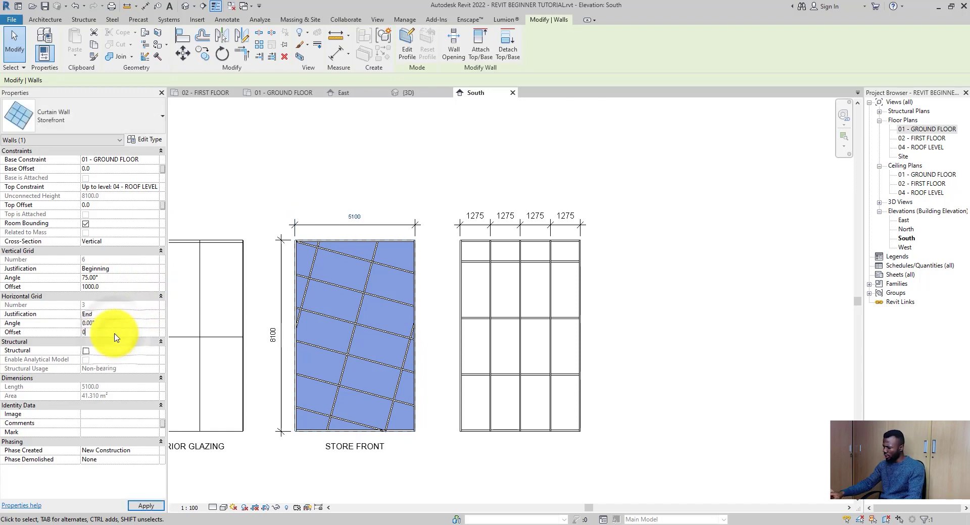
click(124, 287)
text(0)
click(124, 277)
text(0)
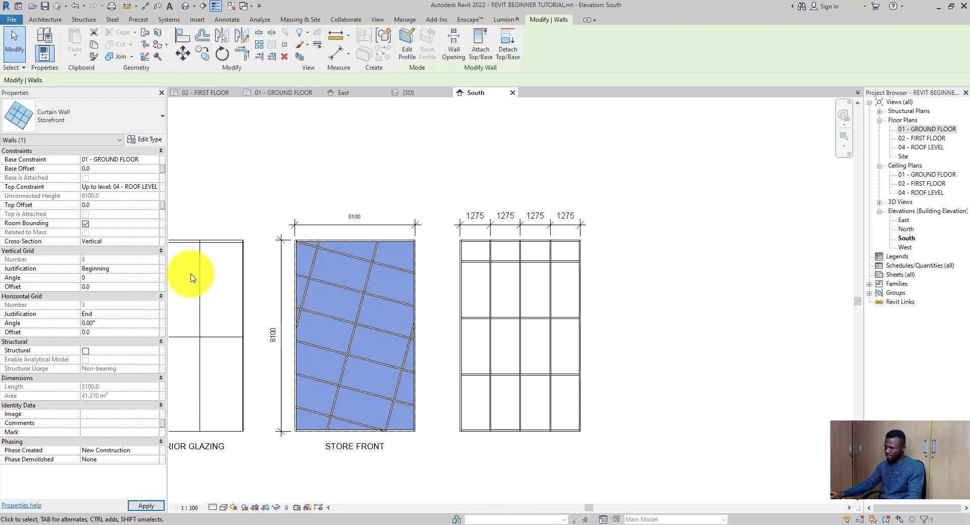
click(371, 179)
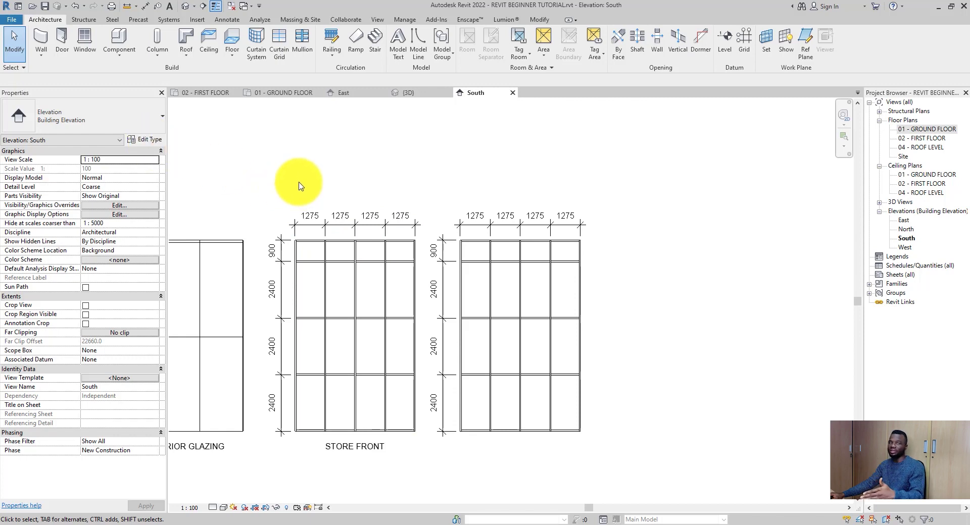
Open the labelled storefront wall's type properties and set the vertical grid layout to Fixed Distance.
click(348, 245)
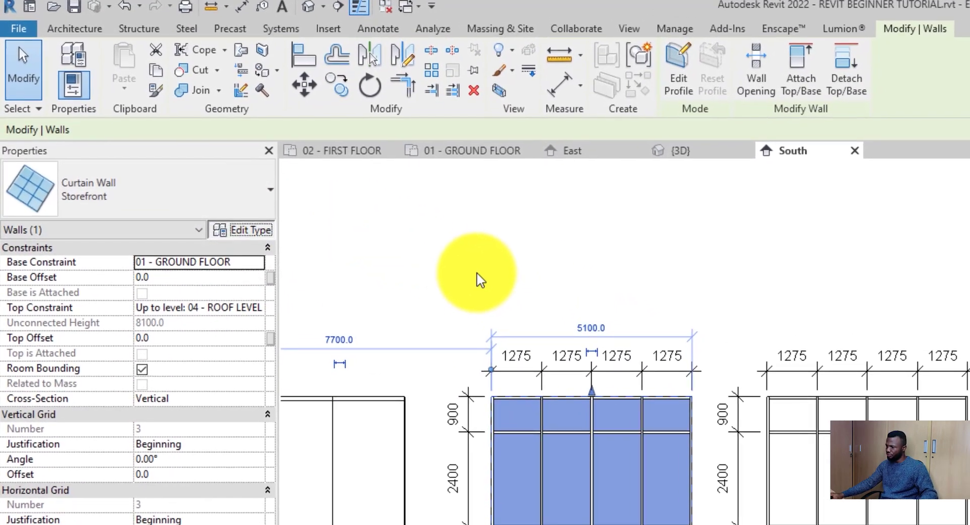
click(242, 234)
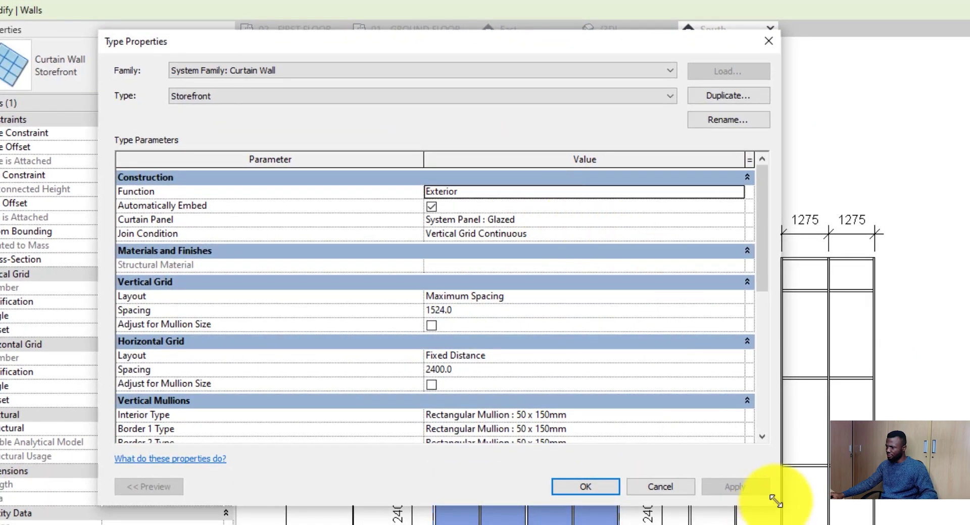
drag(776, 501, 822, 524)
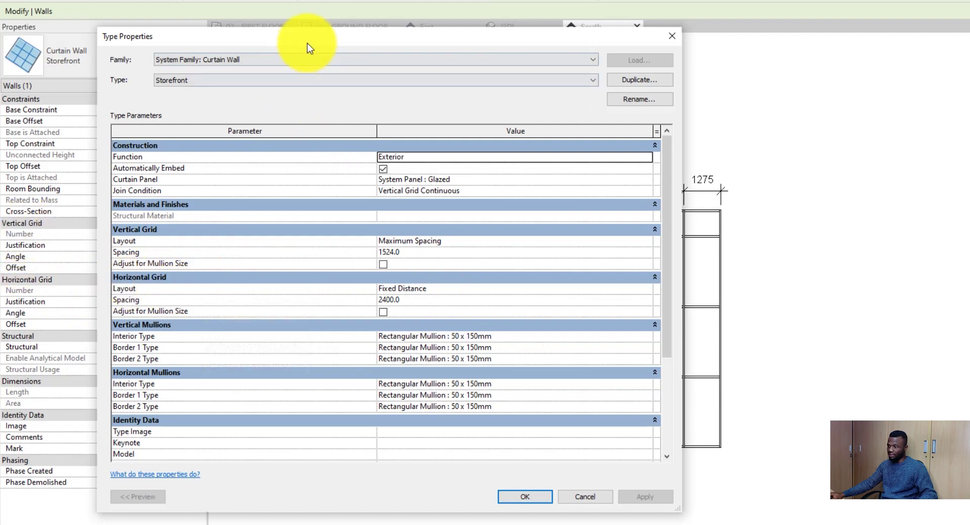
drag(308, 44, 523, 34)
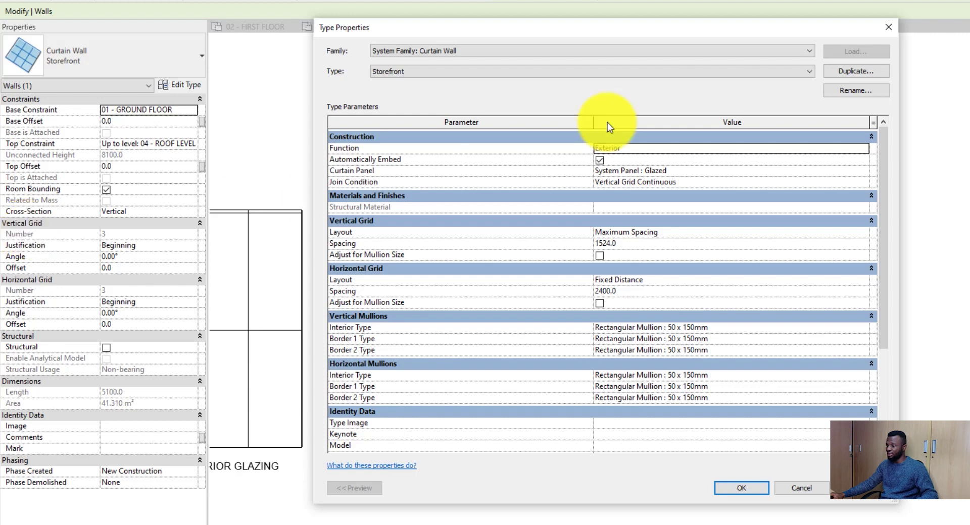
drag(626, 33, 452, 32)
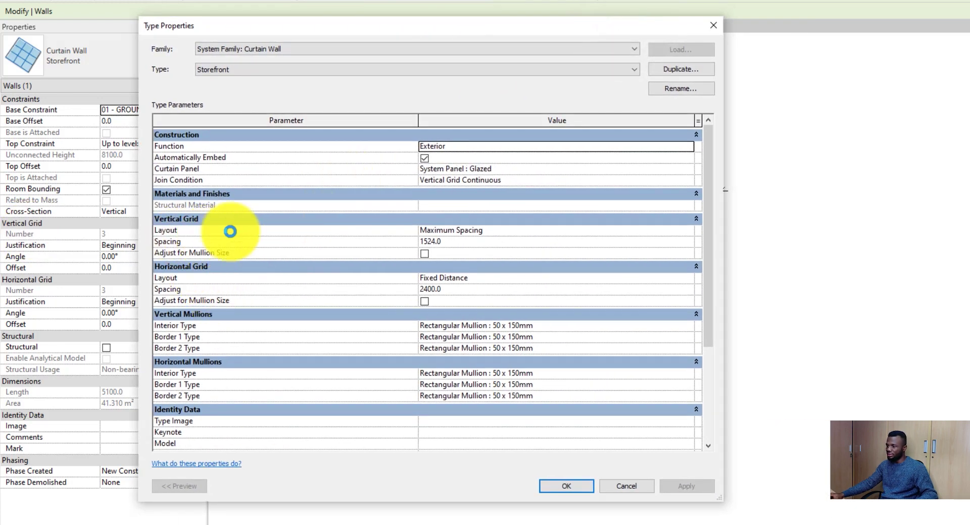
click(673, 230)
click(689, 232)
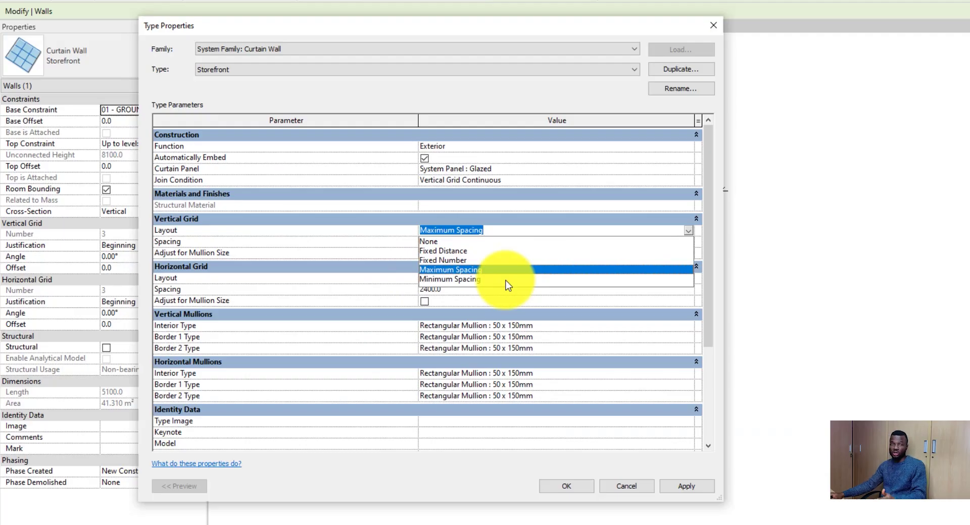
click(441, 252)
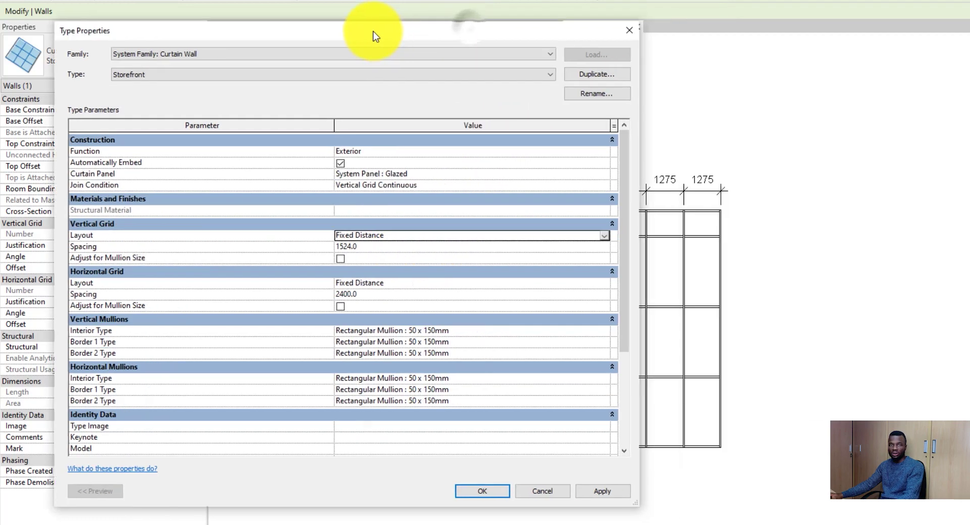
Set the Storefront type's vertical grid spacing to 1000 and apply it, moving the dialog clear of the storefront walls.
drag(470, 31, 737, 31)
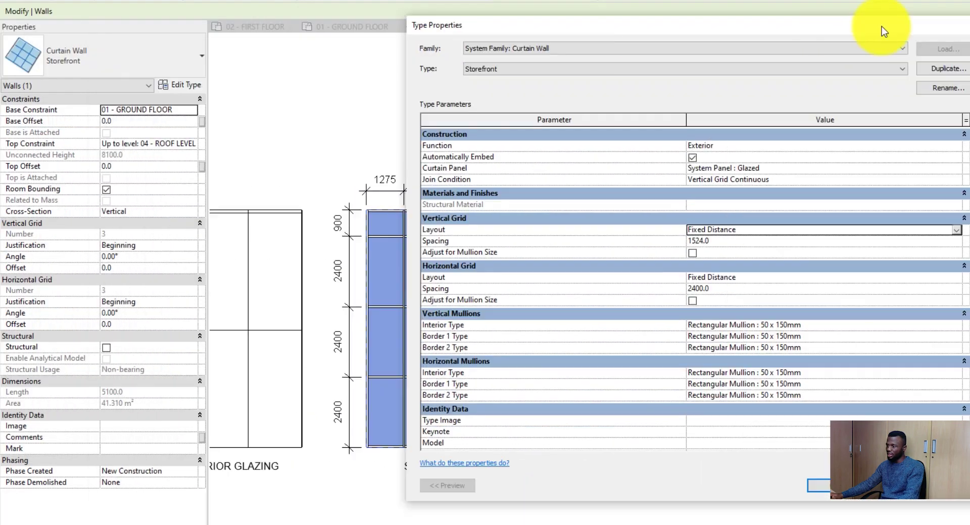
mouse_move(884, 31)
mouse_down()
mouse_move(967, 22)
mouse_move(224, 5)
mouse_up()
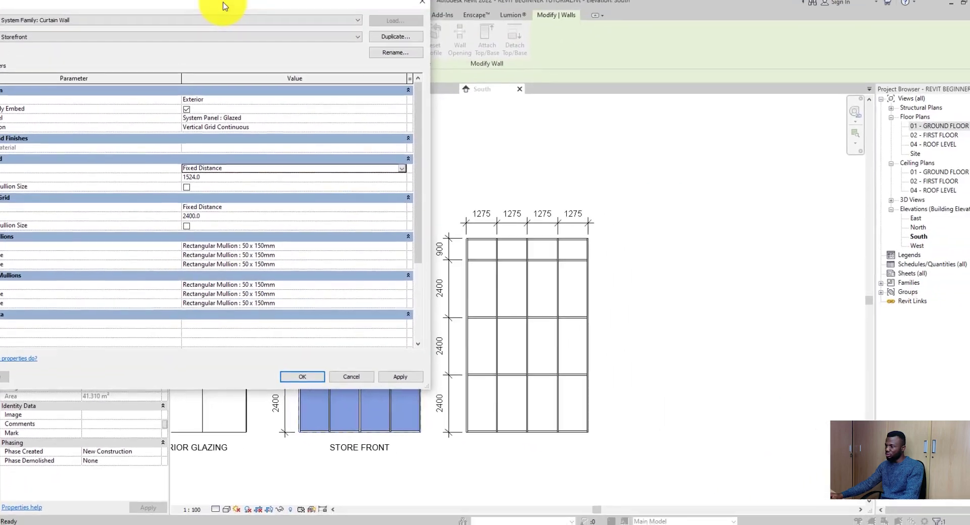
click(292, 177)
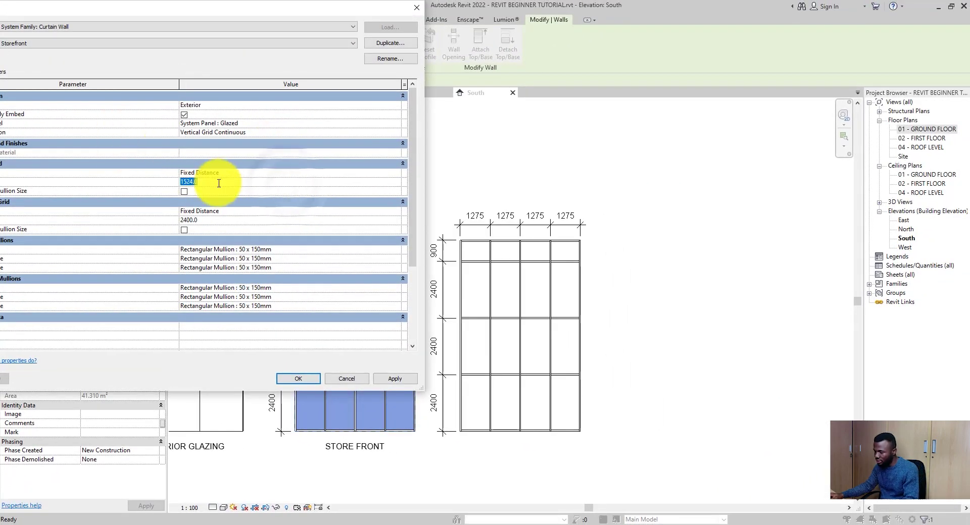
text(1000)
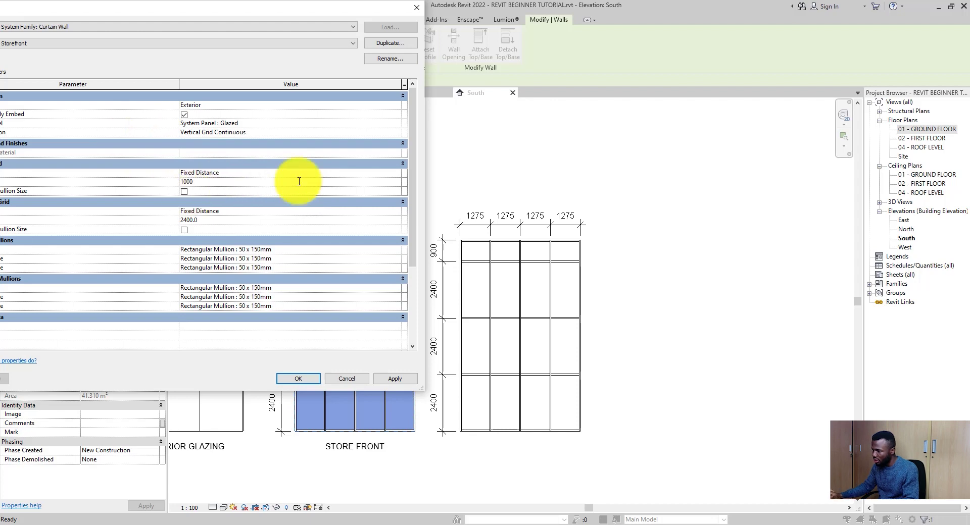
click(402, 382)
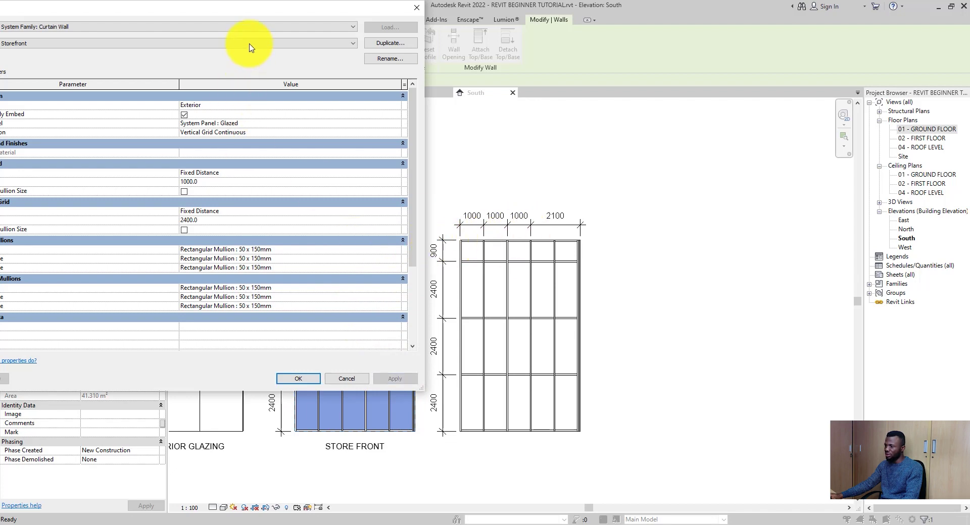
drag(280, 7, 857, 167)
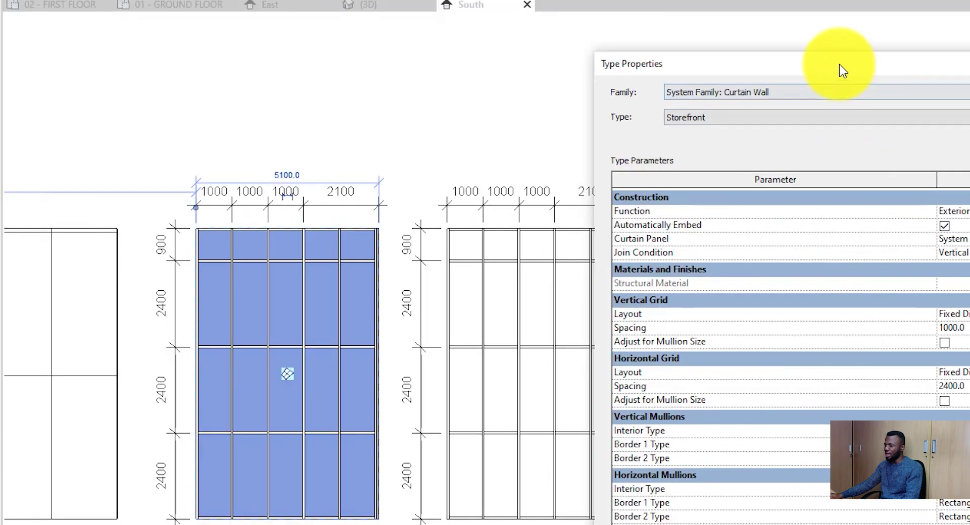
drag(838, 64, 626, 0)
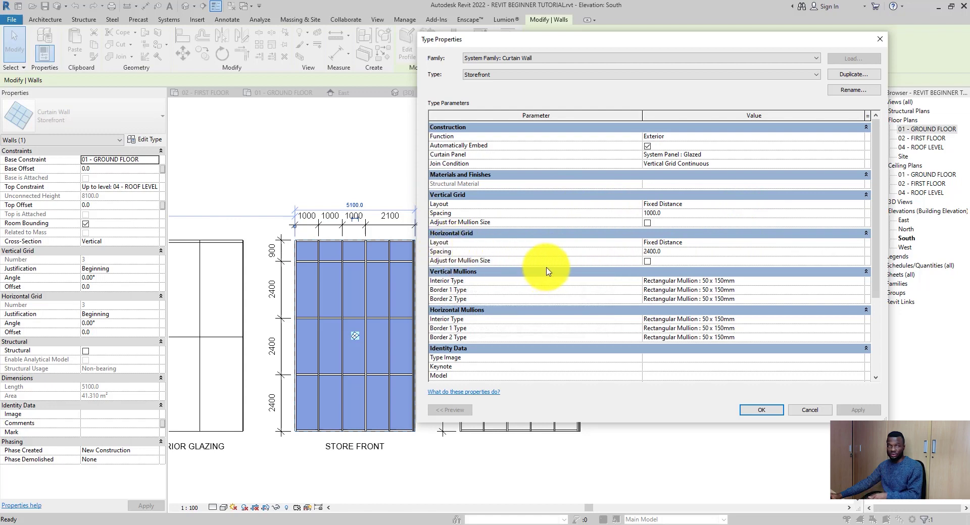
Change the Storefront type's vertical grid layout to Fixed Number and confirm the type properties.
click(851, 204)
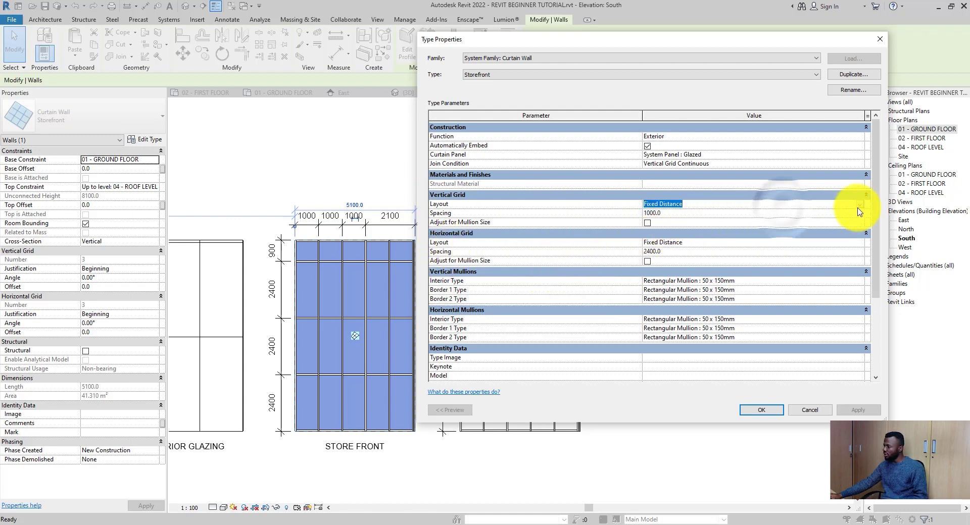
click(858, 205)
click(677, 223)
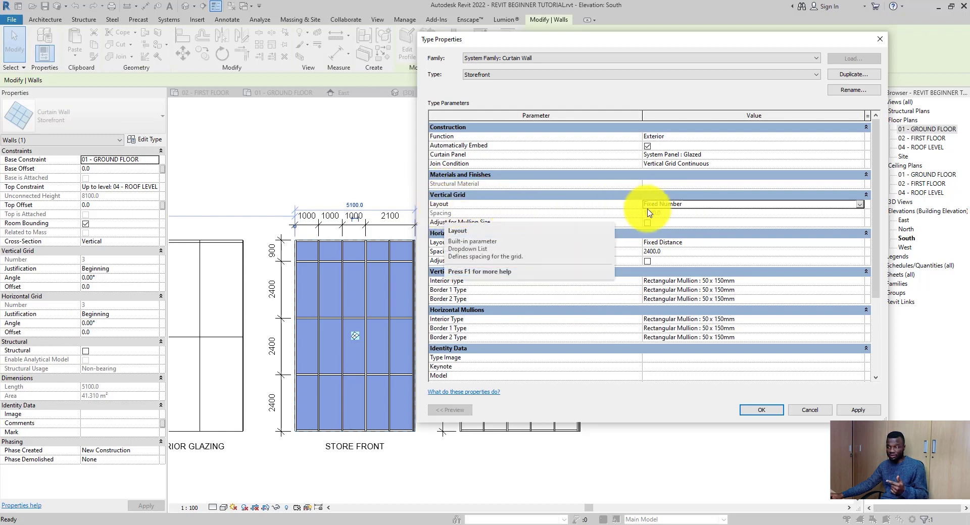
click(761, 411)
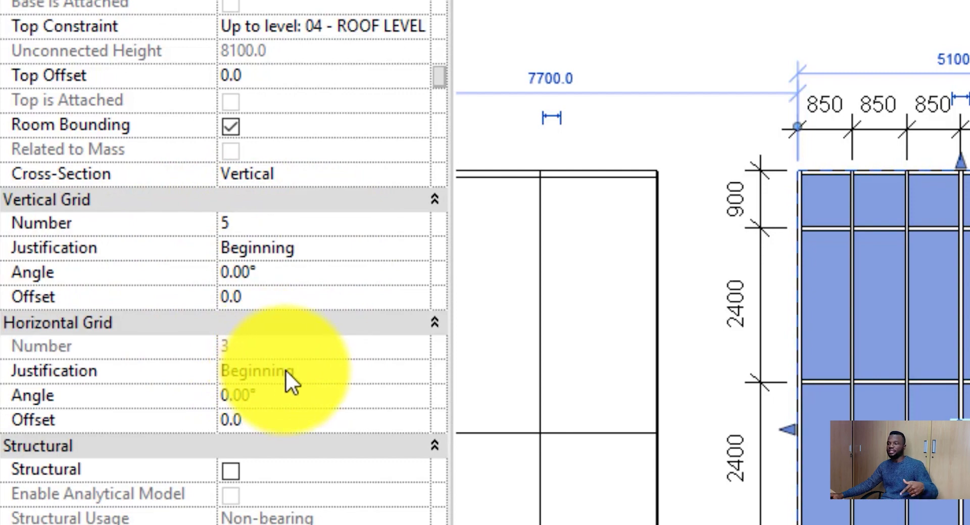
Set the labelled storefront wall's vertical grid number to 6 and apply it.
click(329, 227)
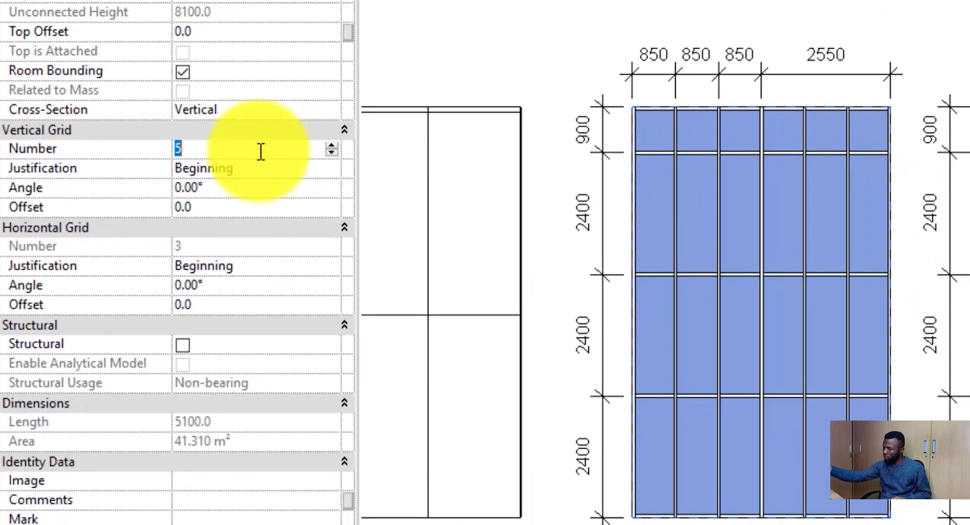
text(6)
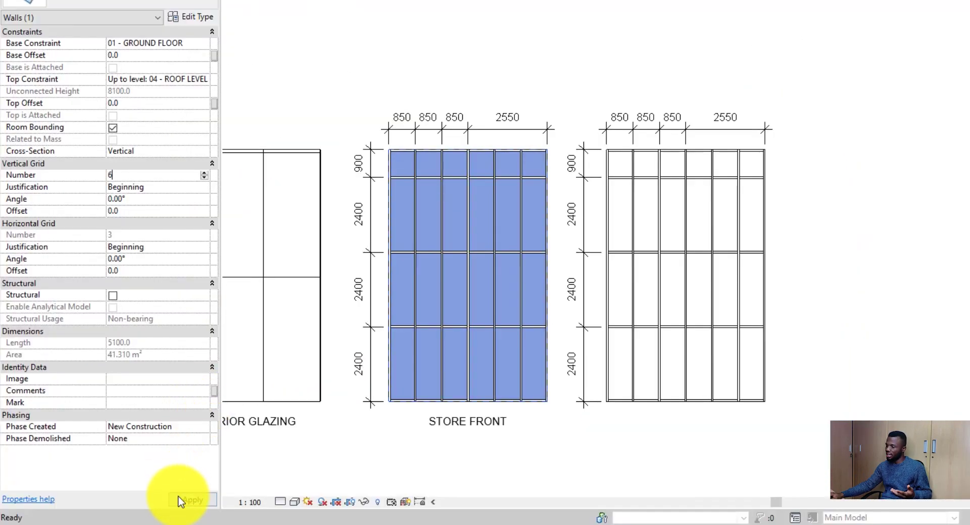
click(180, 501)
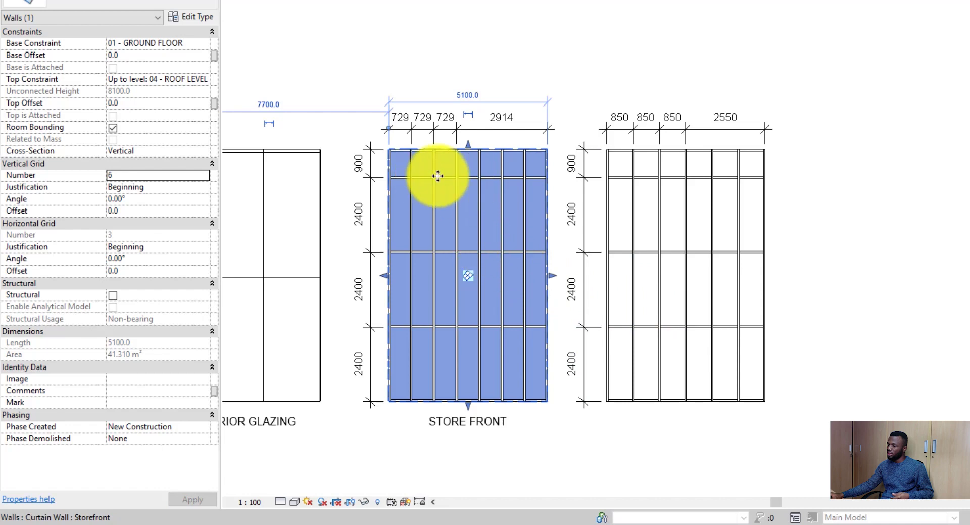
Set the labelled storefront wall's vertical grid number to 3.
scroll(502, 228, up, 2)
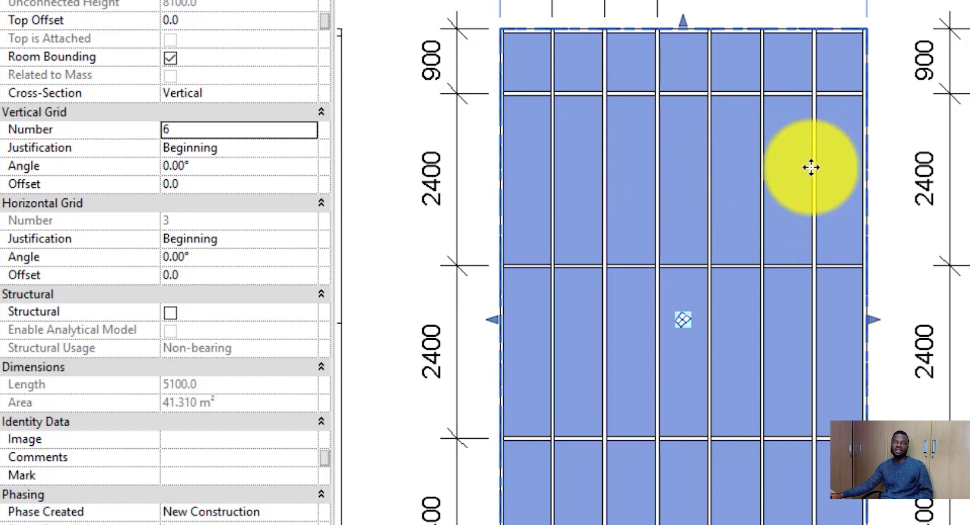
click(242, 132)
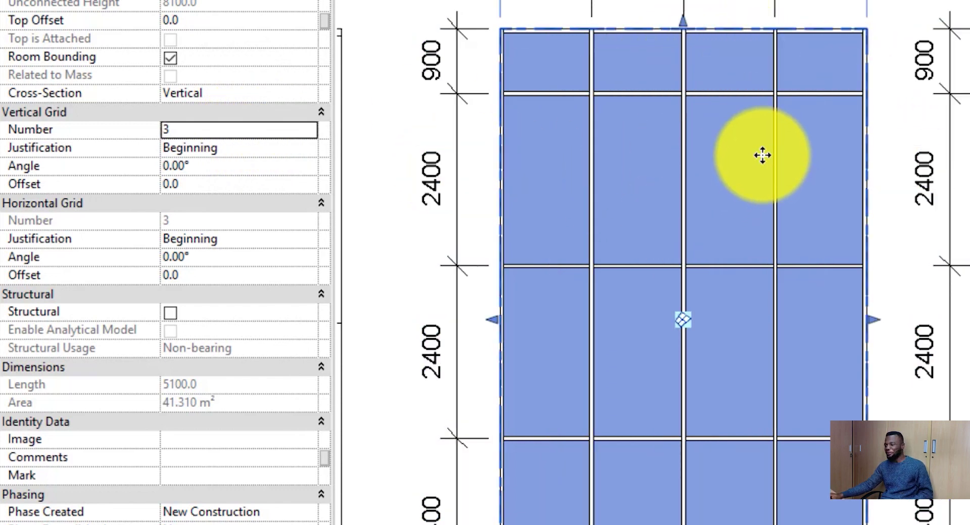
scroll(665, 66, down, 1)
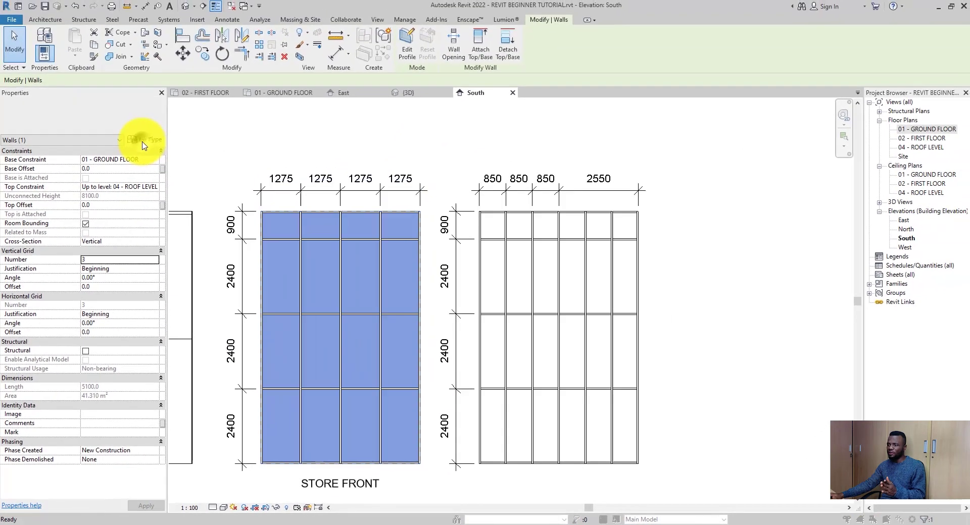
Reopen the Storefront type properties, set the vertical grid layout to Maximum Spacing and confirm.
click(144, 141)
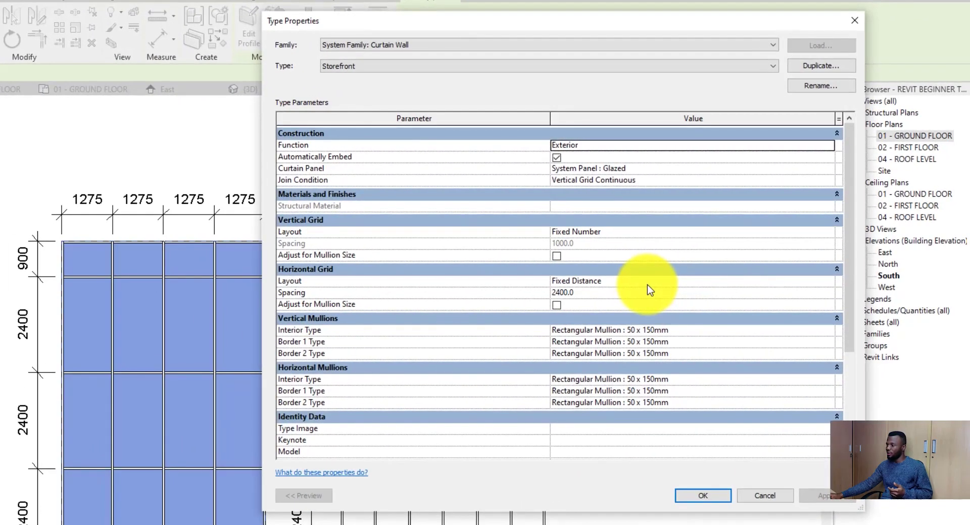
click(607, 227)
click(615, 259)
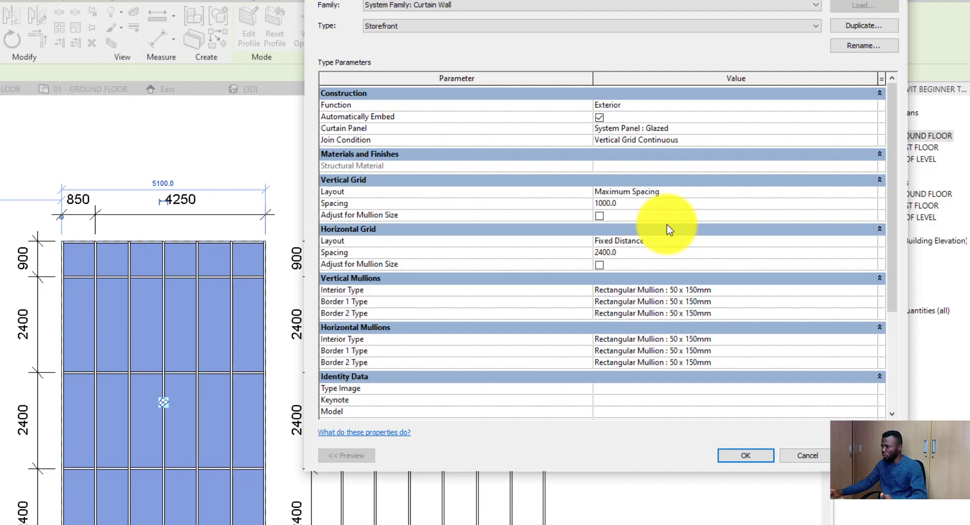
click(636, 204)
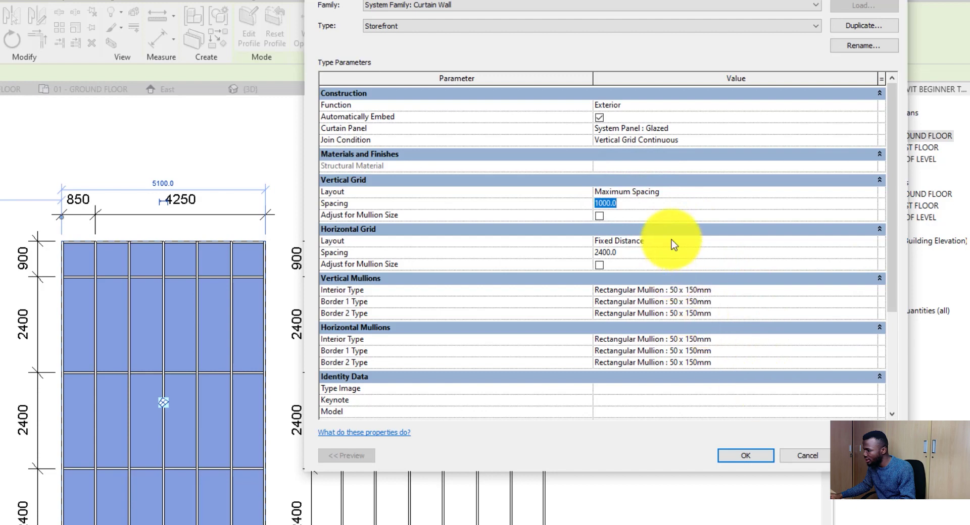
click(753, 453)
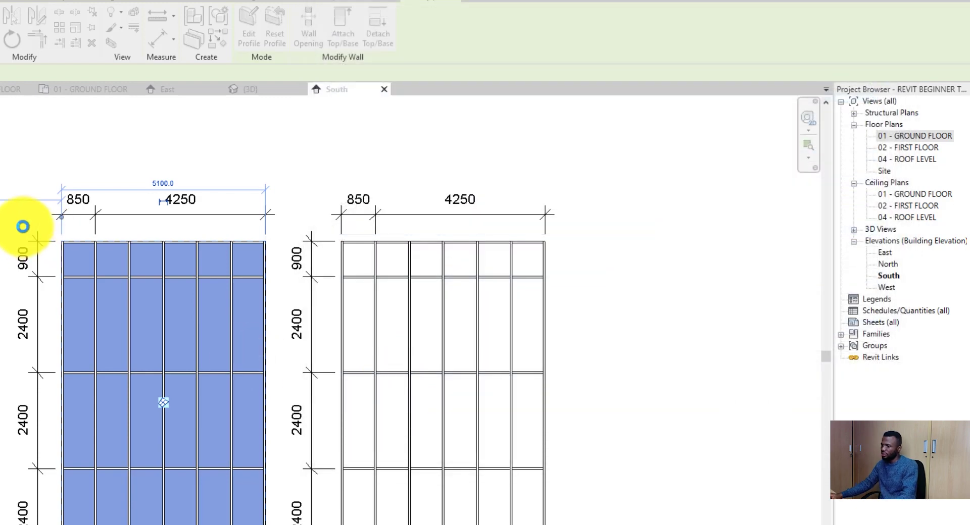
Edit the witness lines of the dimension above the labelled storefront wall so it references every vertical grid line.
scroll(63, 223, up, 3)
click(148, 214)
click(407, 36)
click(168, 271)
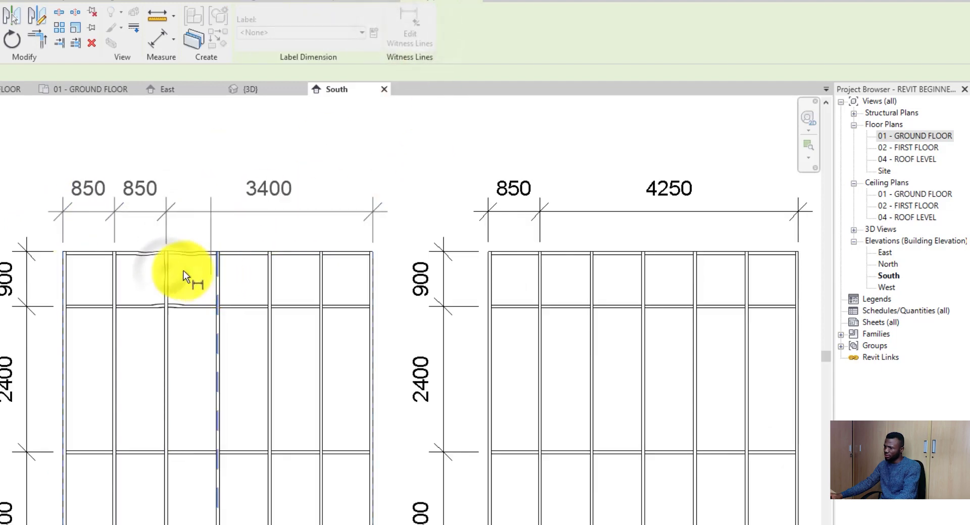
click(168, 270)
scroll(167, 268, up, 2)
click(167, 268)
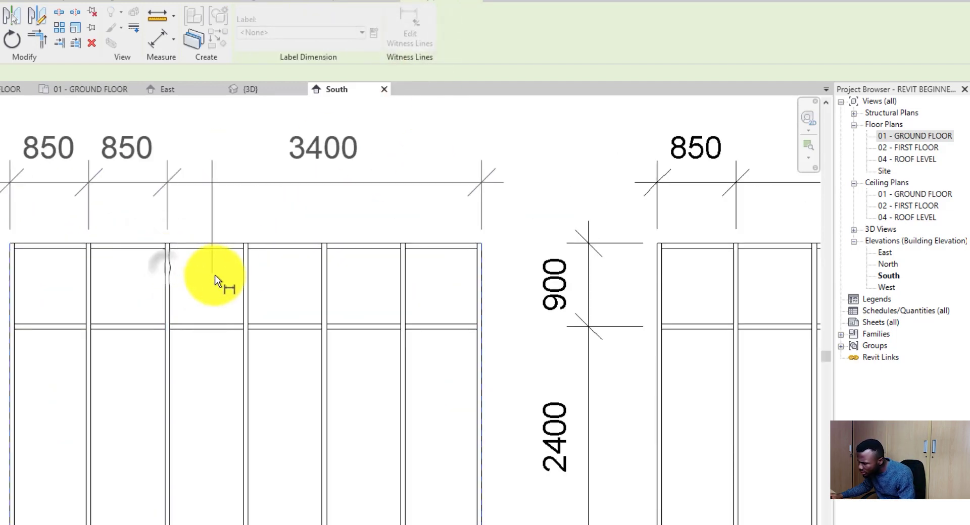
click(245, 280)
click(324, 283)
click(402, 265)
click(440, 205)
scroll(432, 255, down, 3)
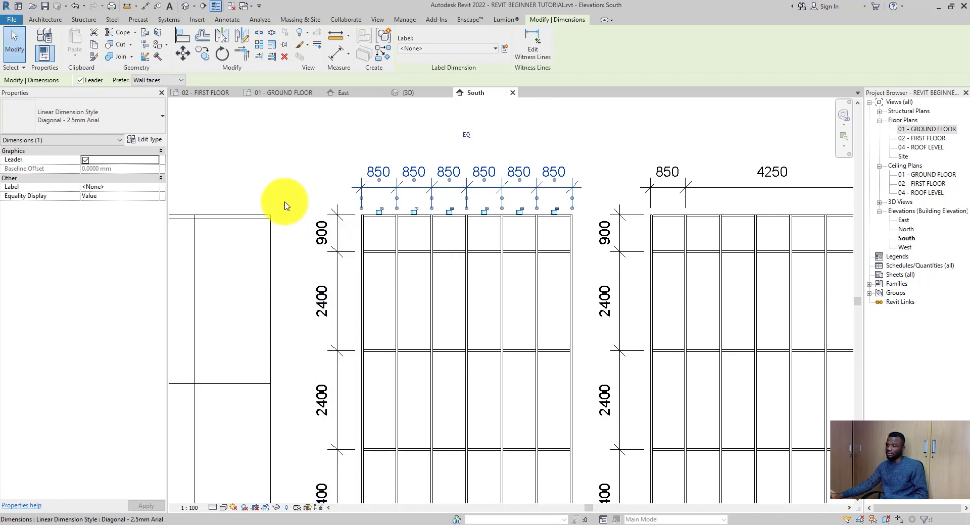
click(150, 141)
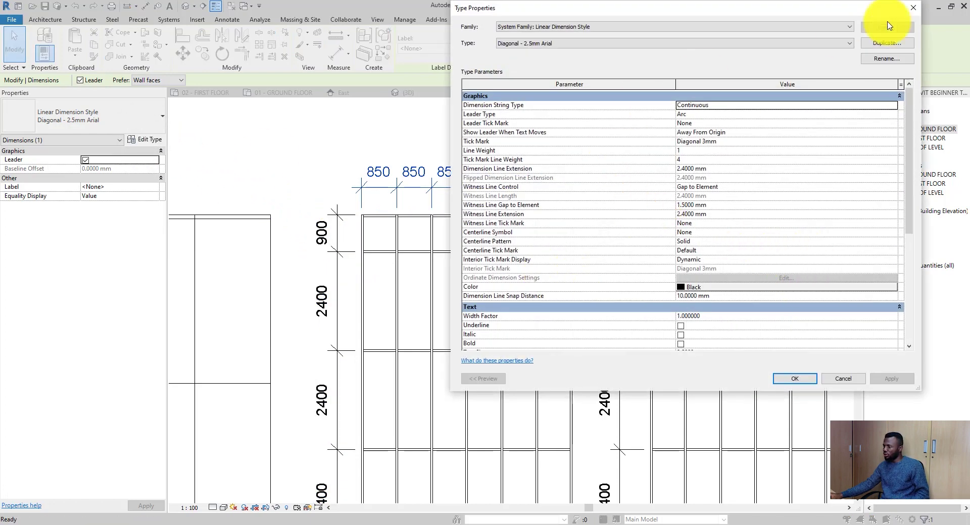
click(912, 8)
click(393, 128)
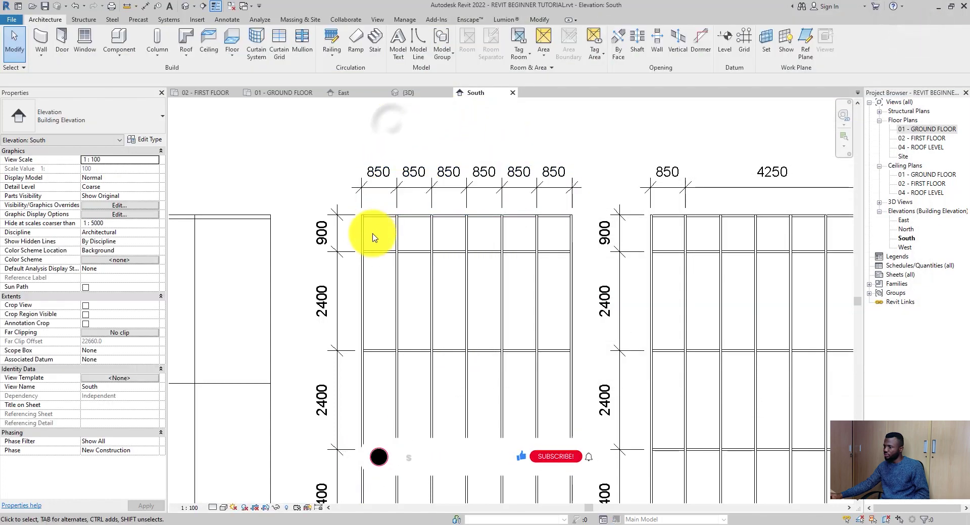
Select the labelled storefront wall and open its type properties.
click(359, 240)
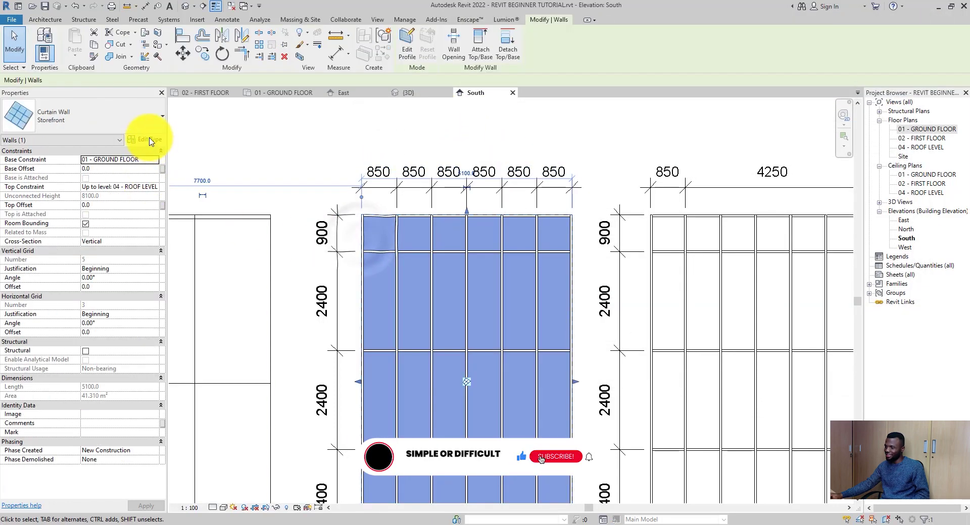
click(149, 139)
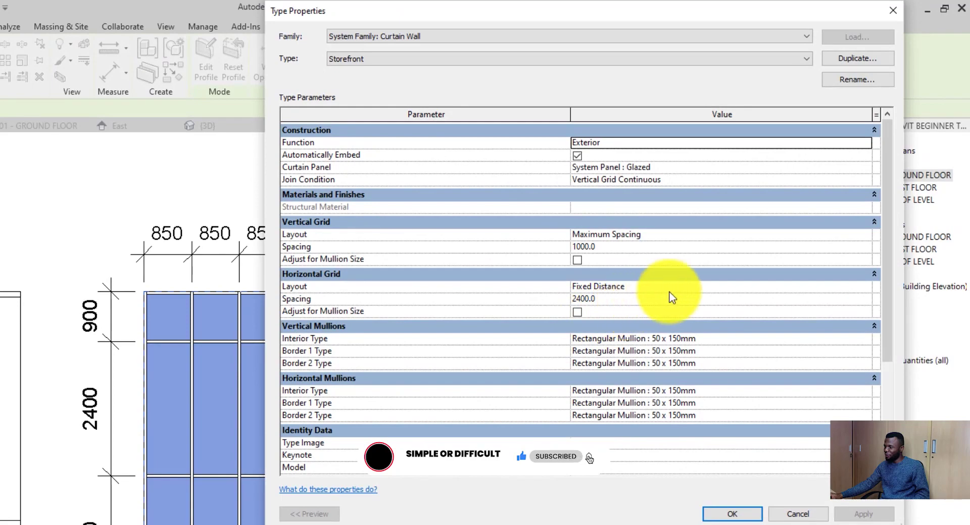
Try Minimum Spacing and None as the Storefront type's horizontal grid layout.
click(623, 286)
click(867, 286)
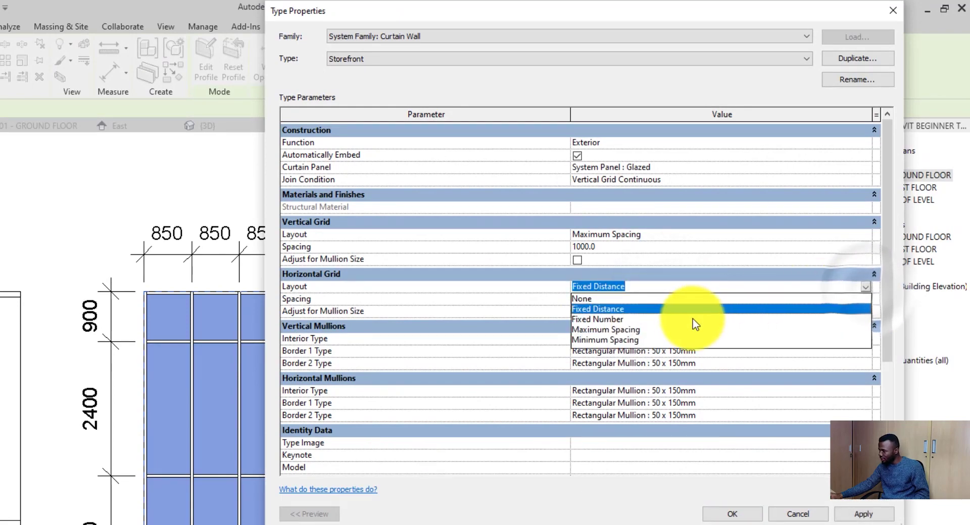
click(623, 340)
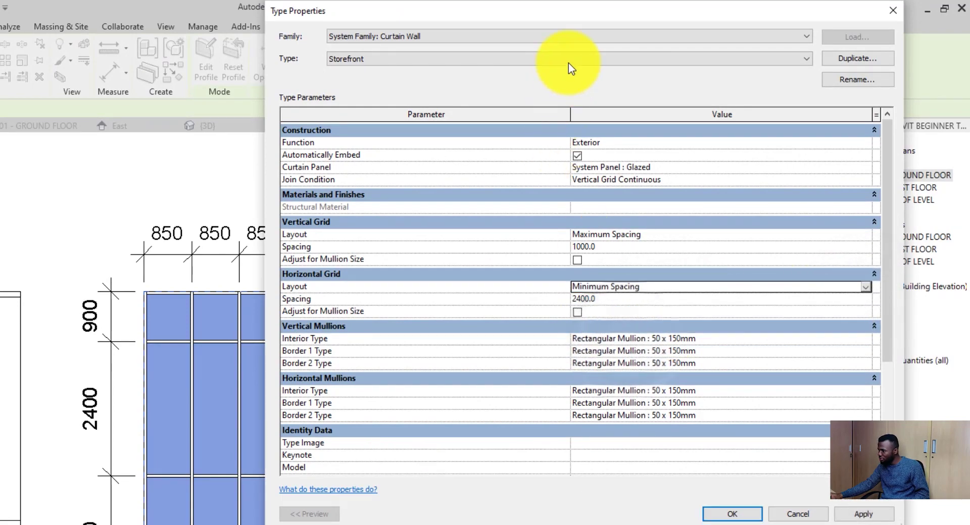
click(867, 288)
click(798, 296)
Set the vertical grid layout to Minimum Spacing, restore the horizontal layout to Fixed Distance, and apply the type changes.
click(862, 237)
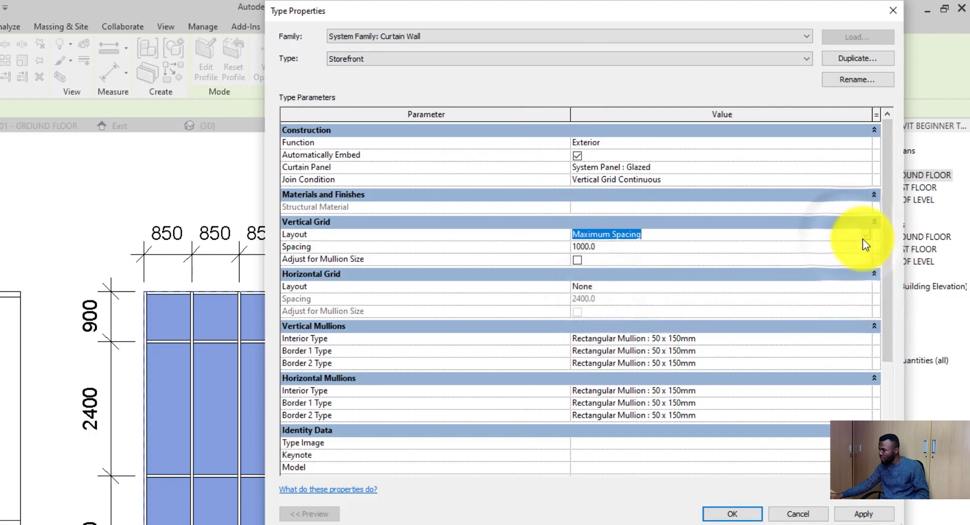
click(865, 236)
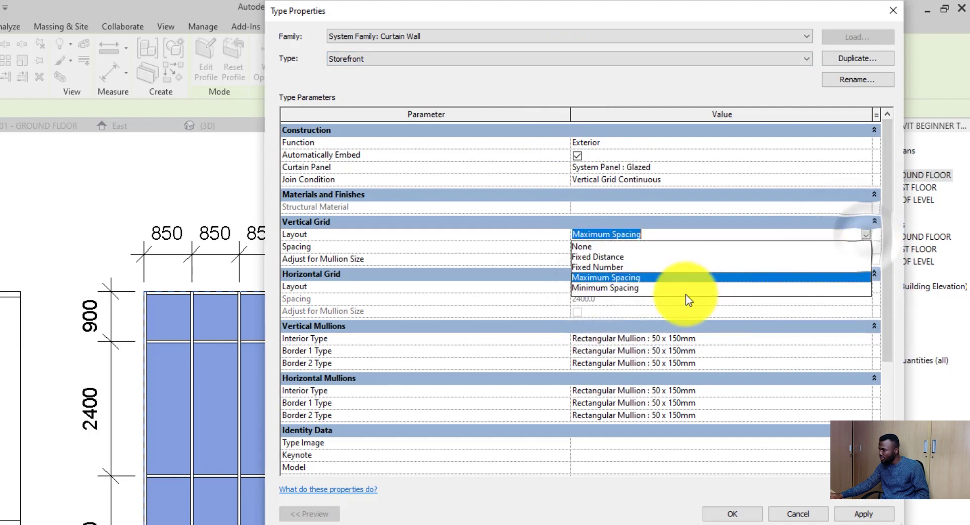
click(635, 287)
click(868, 291)
click(868, 291)
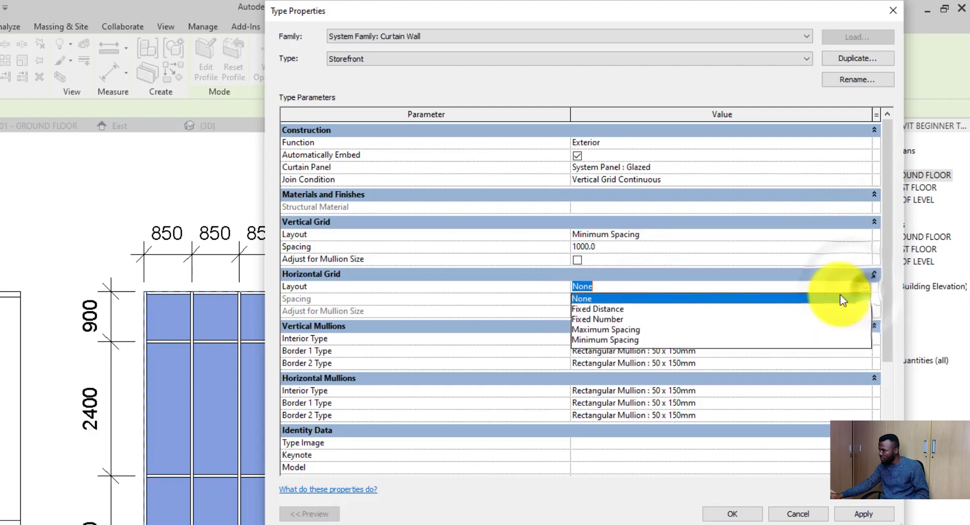
click(621, 308)
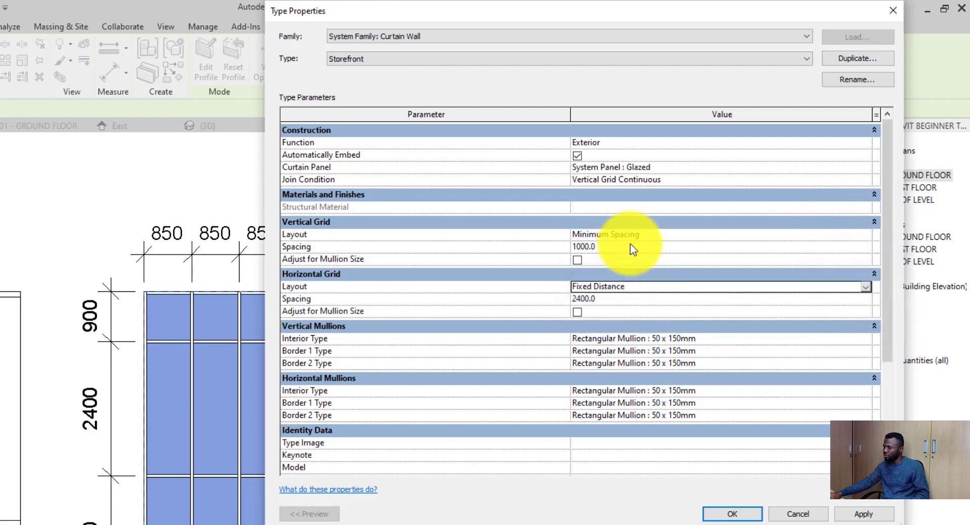
drag(600, 21, 573, 37)
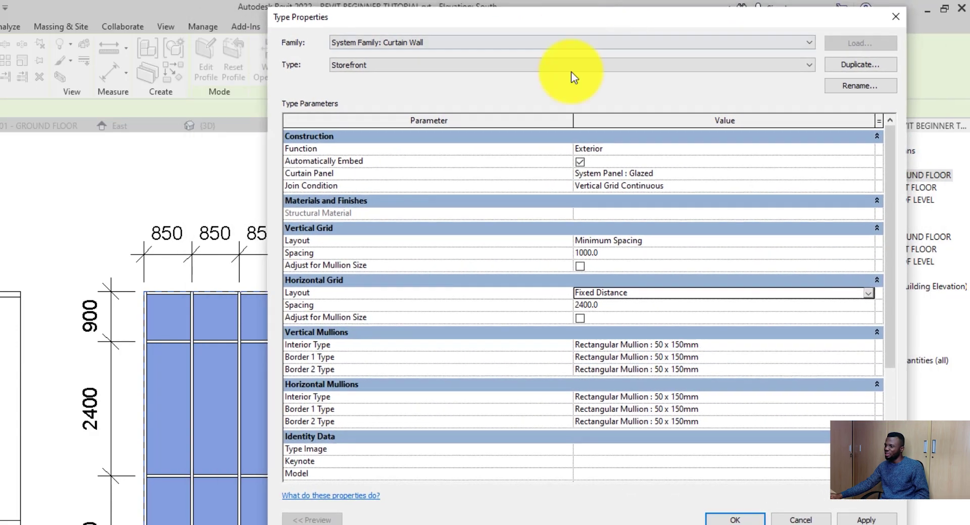
click(866, 520)
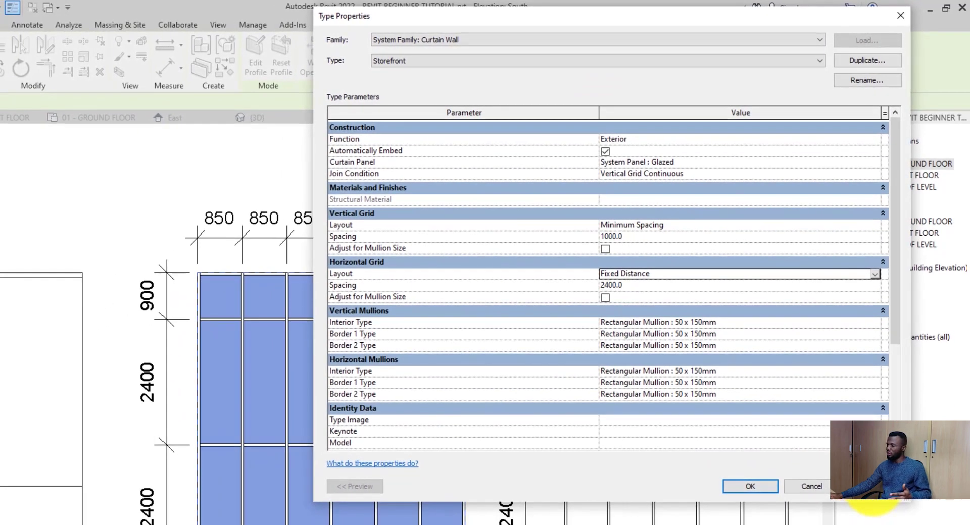
Set the Storefront type's vertical grid to Fixed Distance at 900 with mullion size adjustment, and accept the type properties.
click(874, 490)
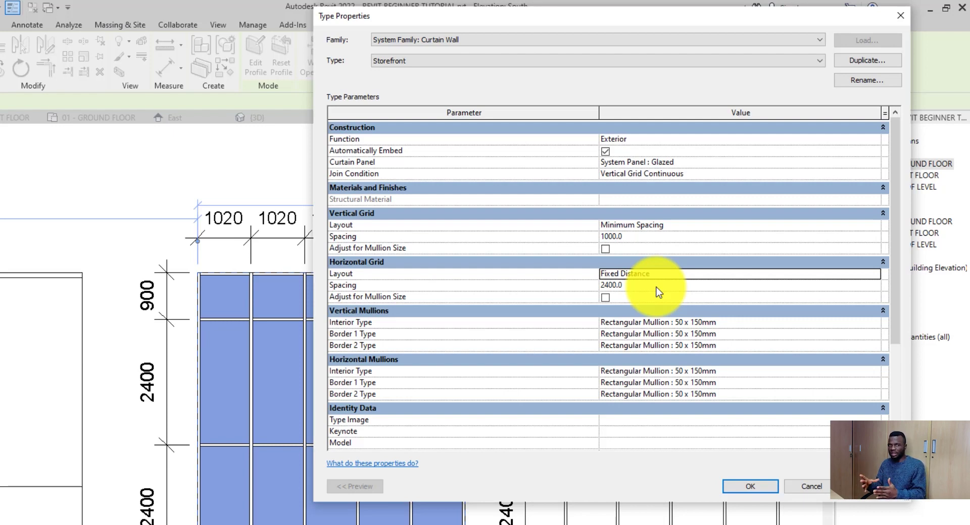
drag(685, 17, 816, 140)
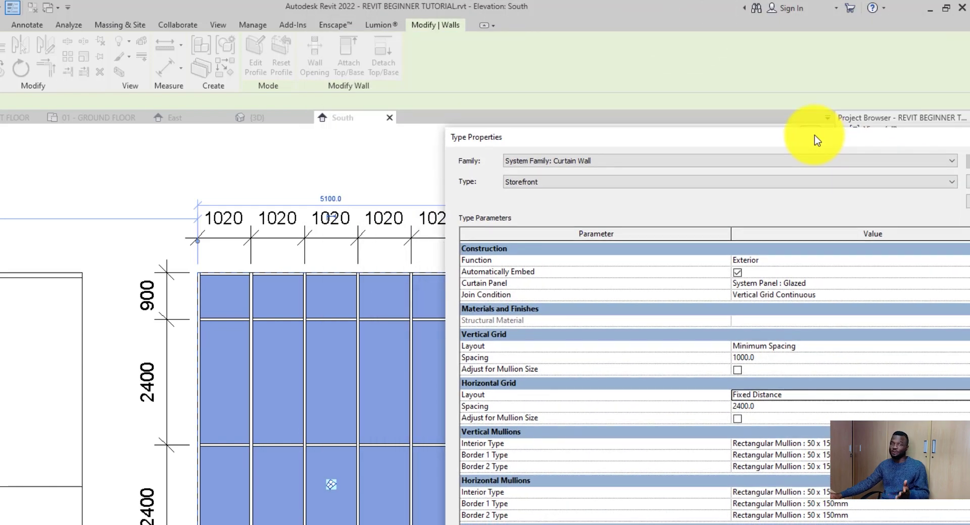
drag(751, 141, 428, 93)
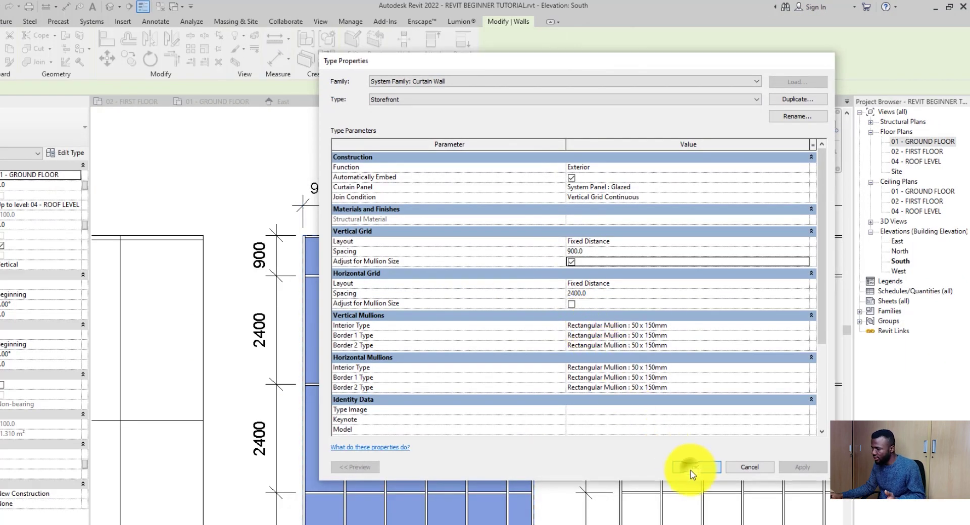
click(692, 471)
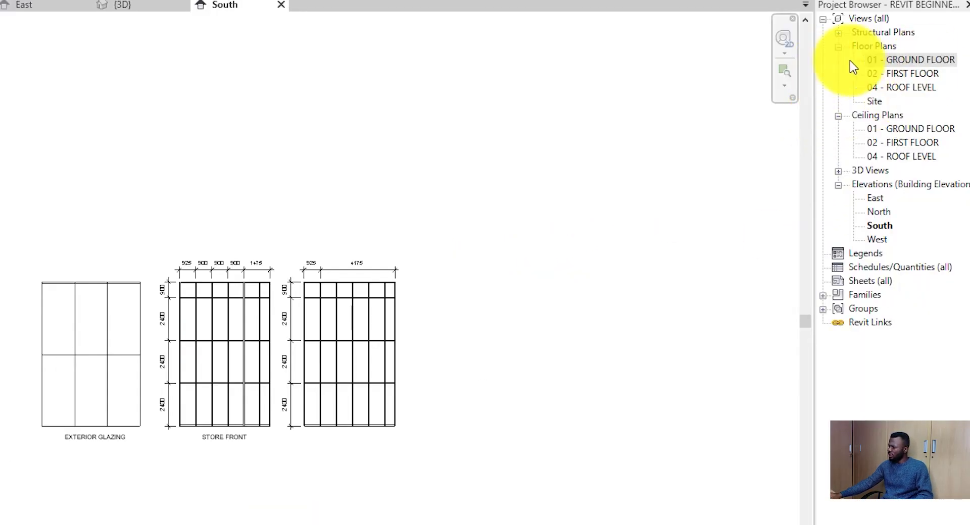
Open the 01 - GROUND FLOOR plan, start a Storefront curtain wall and review its type properties.
double_click(907, 60)
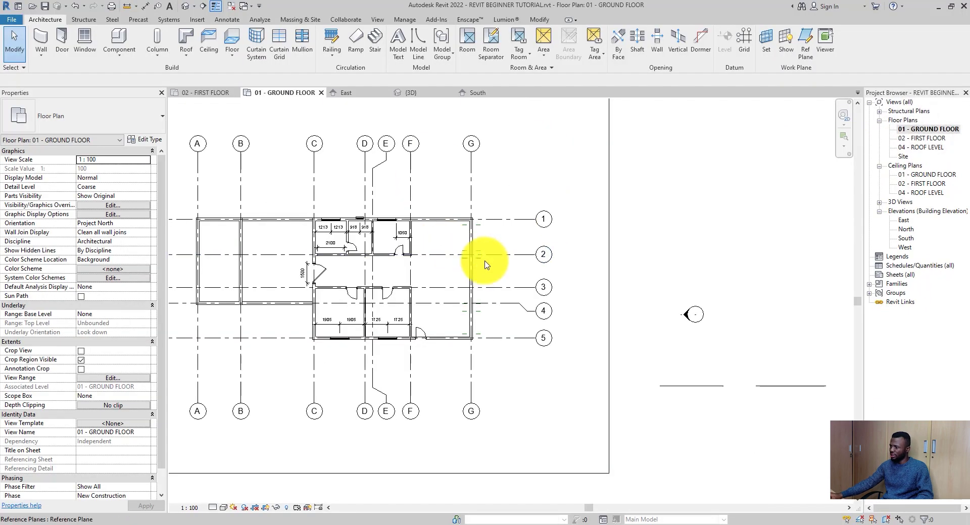
scroll(473, 238, up, 3)
middle_drag(498, 245, 518, 238)
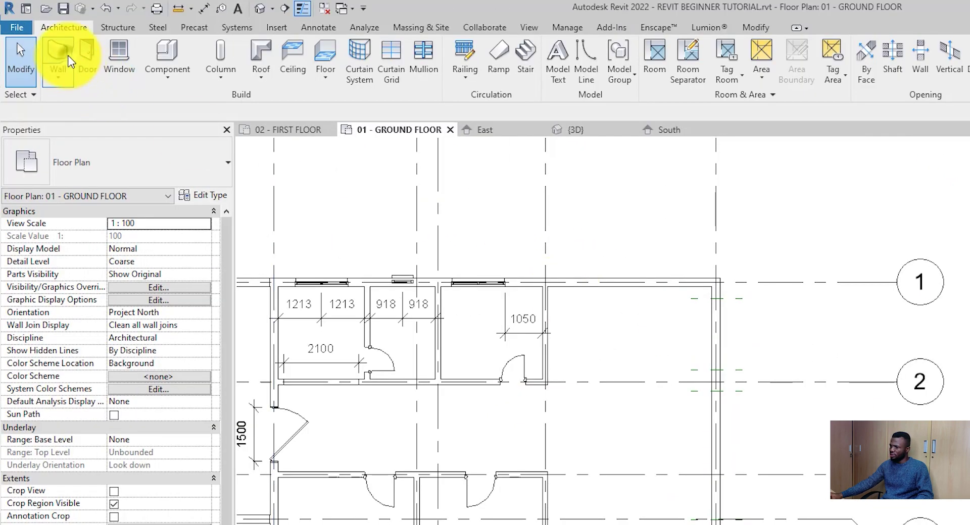
click(69, 59)
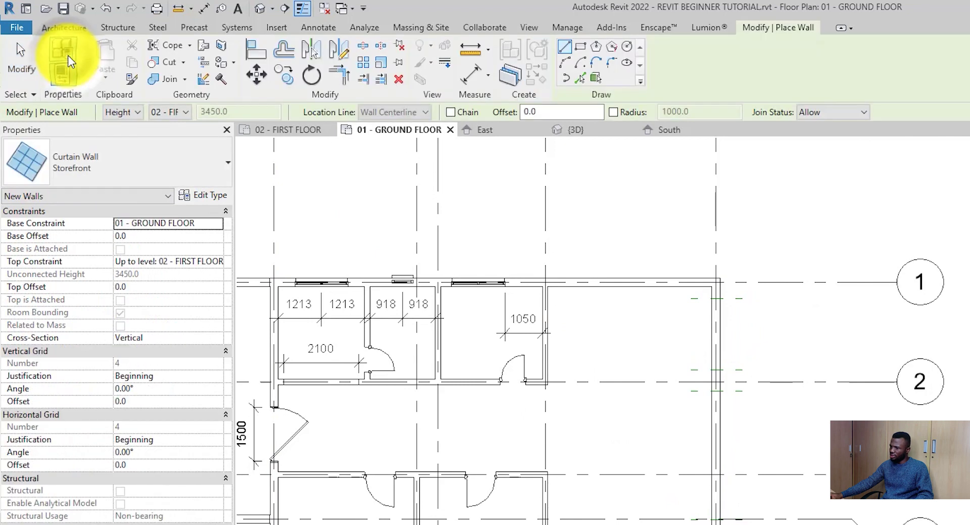
click(111, 174)
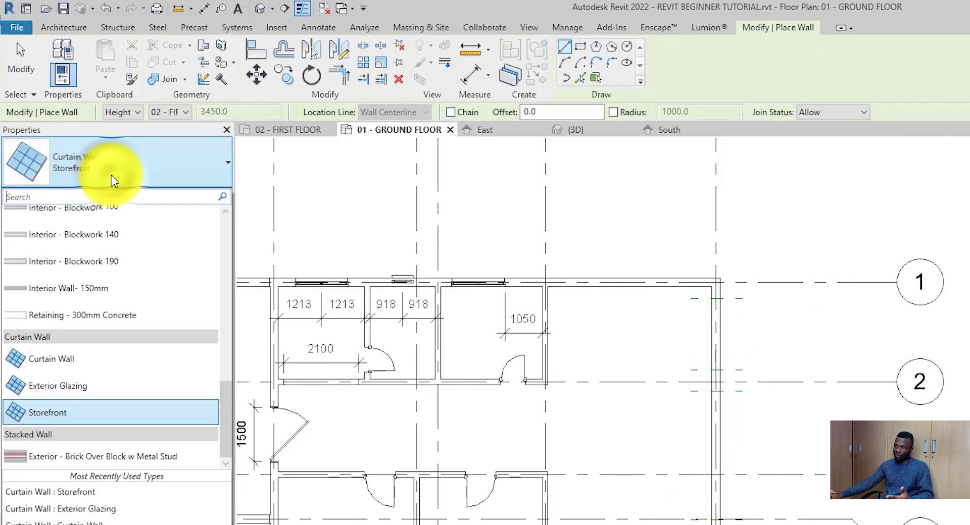
click(111, 175)
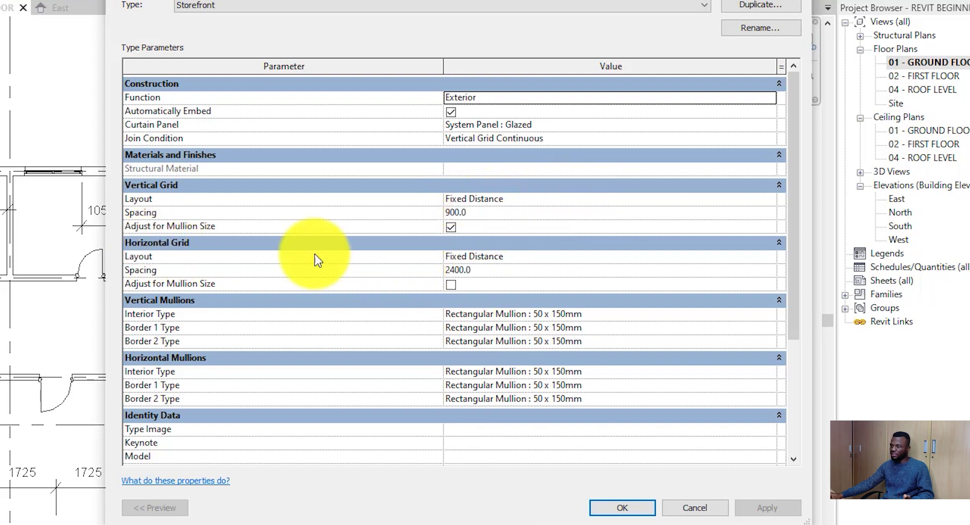
click(621, 508)
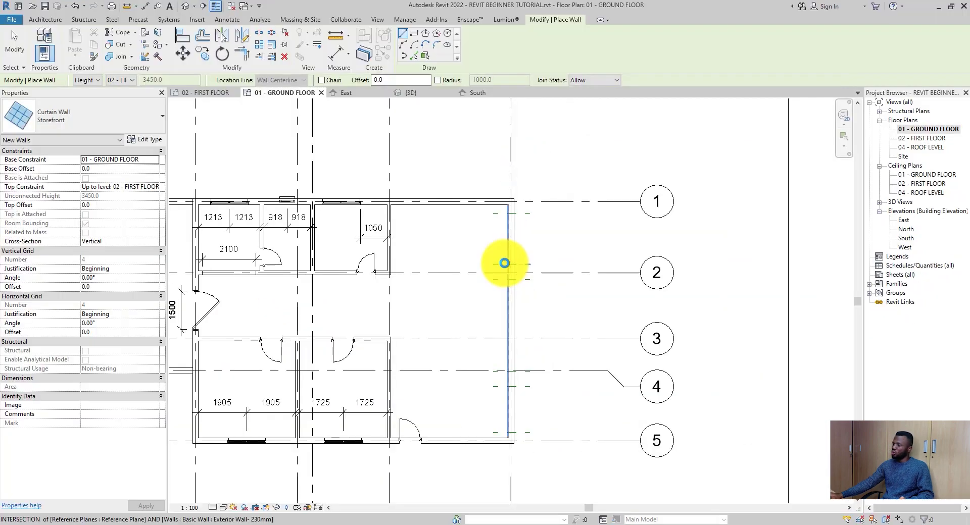
Turn off Automatically Embed in the Storefront type properties.
scroll(528, 201, up, 4)
scroll(521, 214, down, 2)
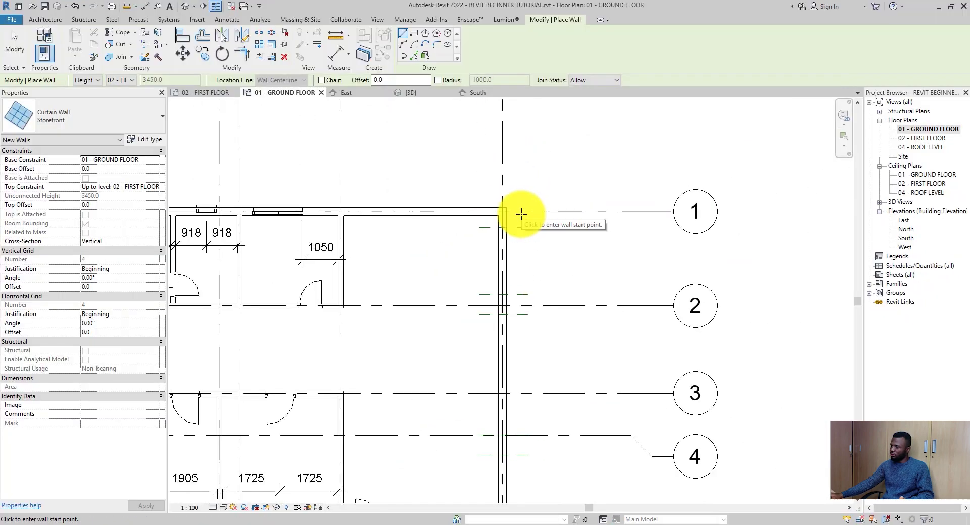
scroll(521, 212, down, 2)
scroll(567, 167, up, 3)
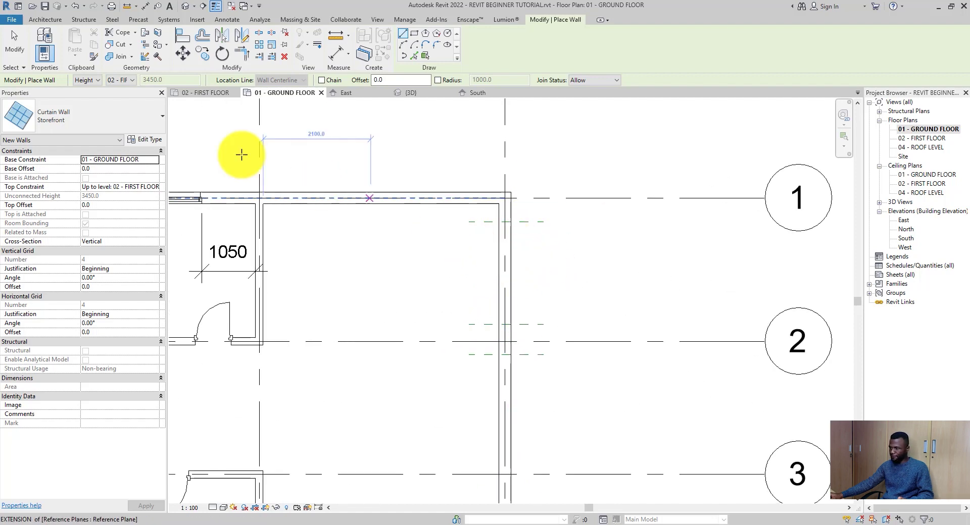
click(151, 140)
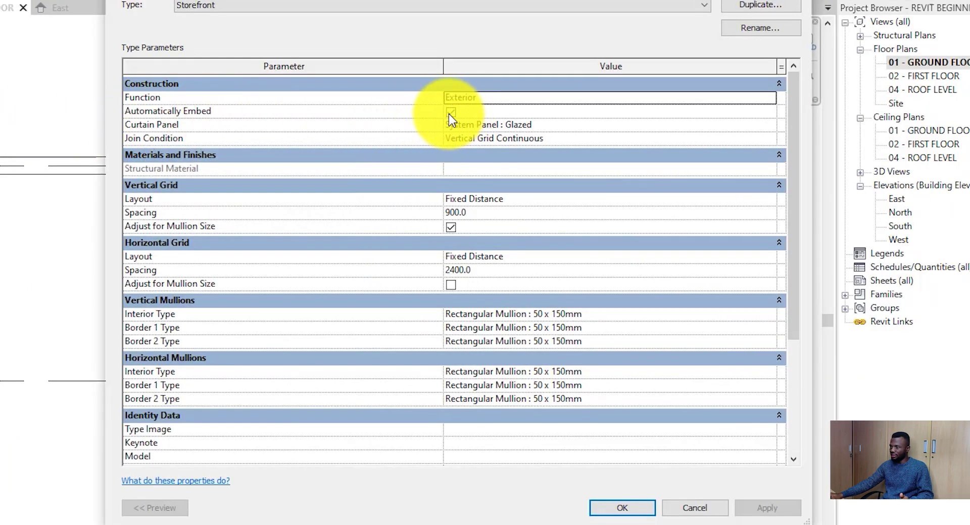
click(464, 112)
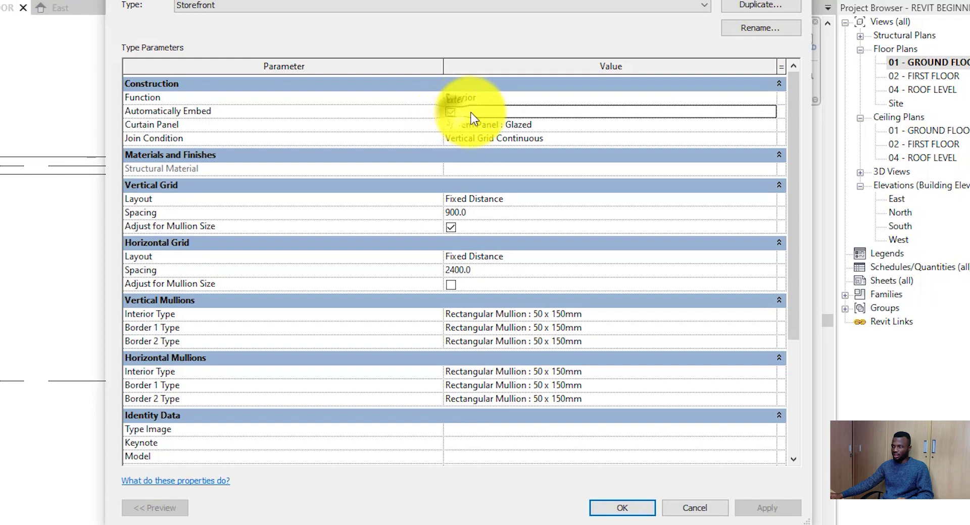
click(459, 117)
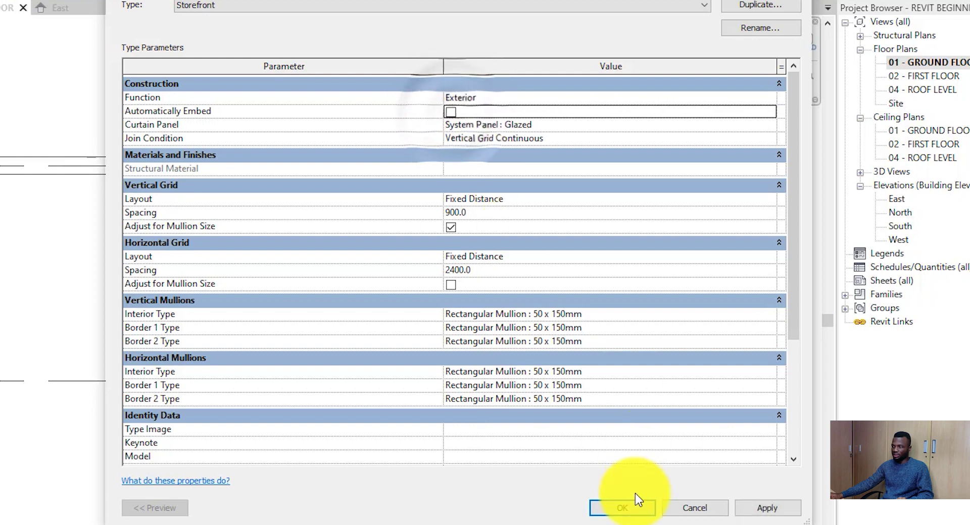
Draw a 2000 mm Storefront wall along the exterior wall on grid G, between the first two reference planes below grid 1.
scroll(347, 217, up, 2)
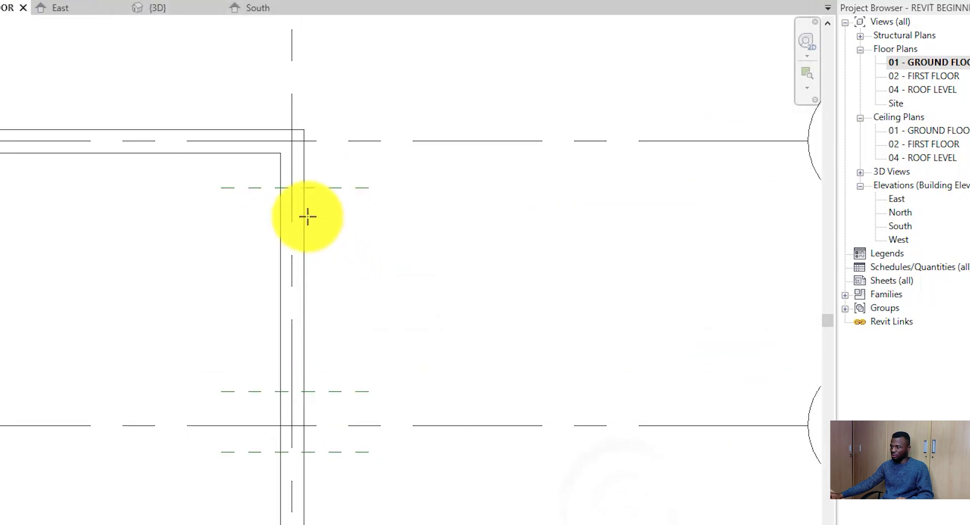
click(295, 191)
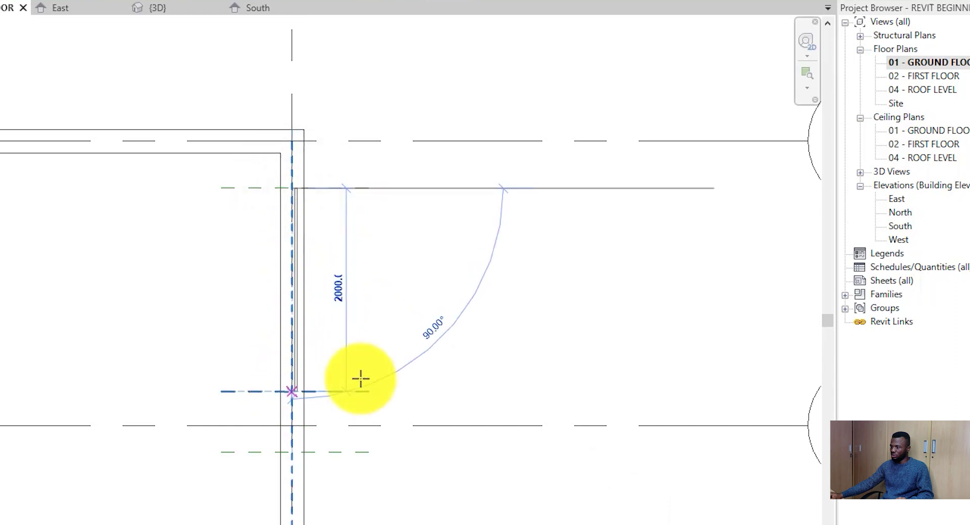
click(314, 392)
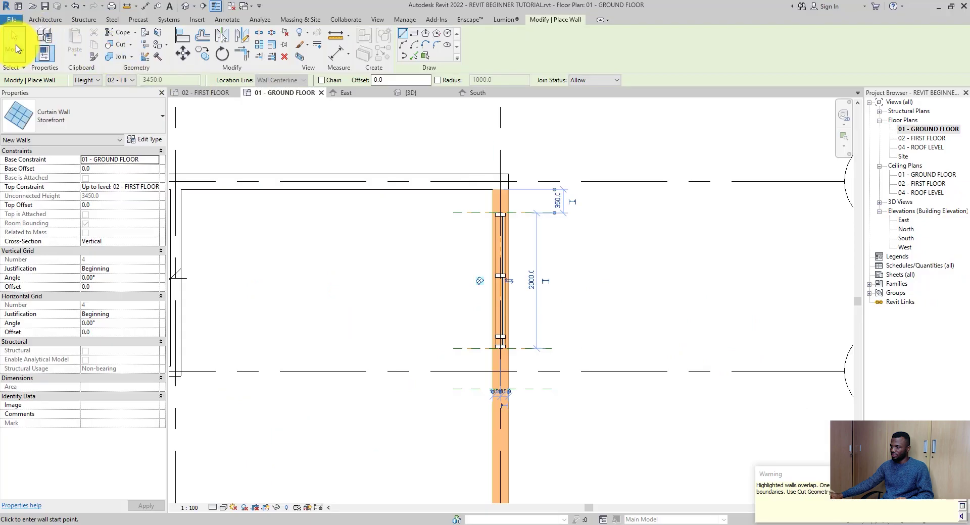
click(15, 46)
click(638, 279)
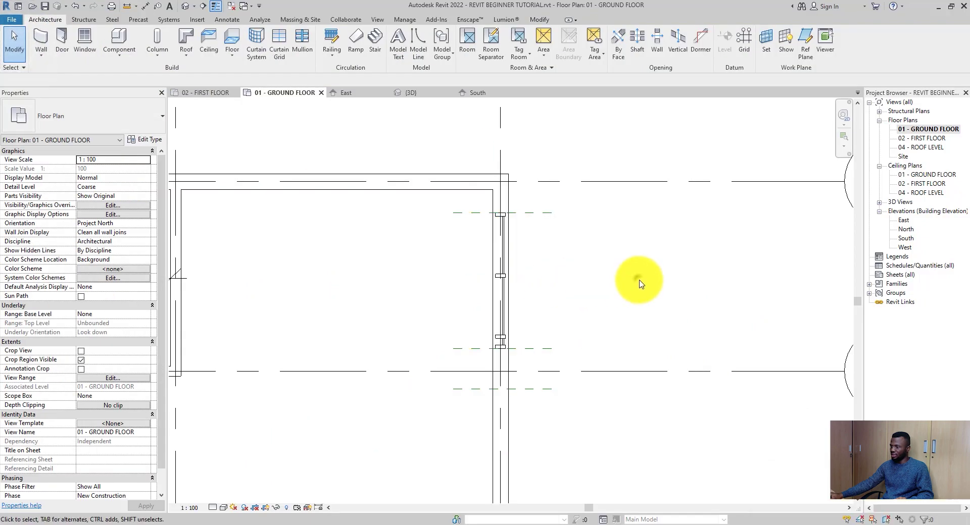
Turn on Automatically Embed for the Storefront type, and switch off the thin lines display.
click(504, 288)
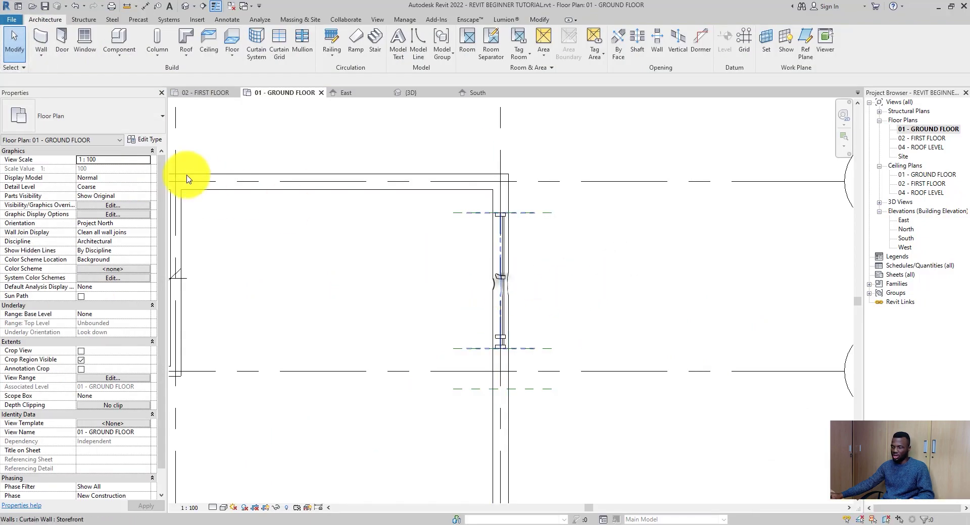
click(145, 140)
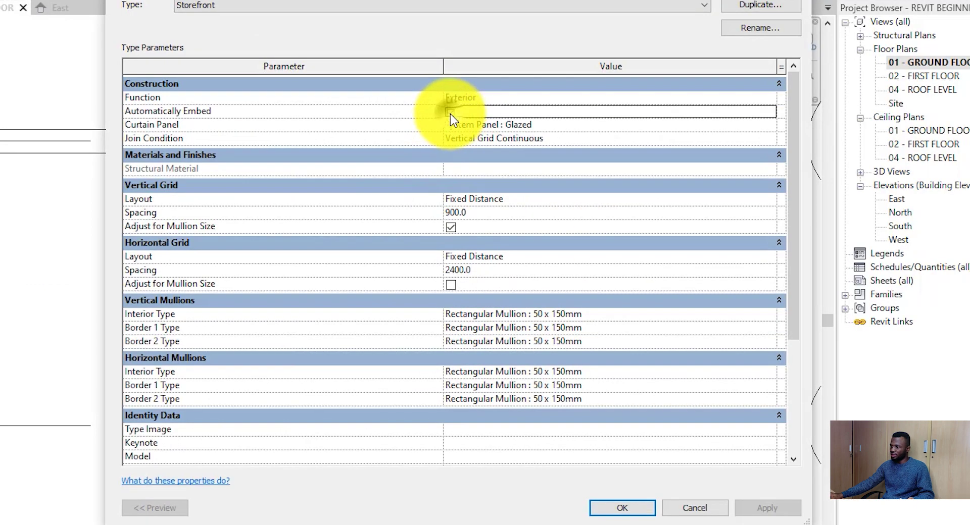
click(450, 112)
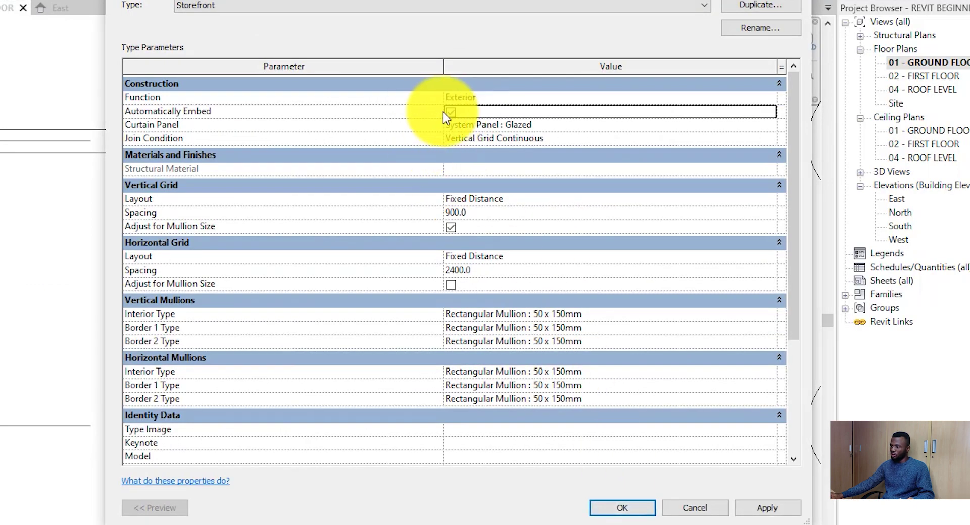
click(619, 504)
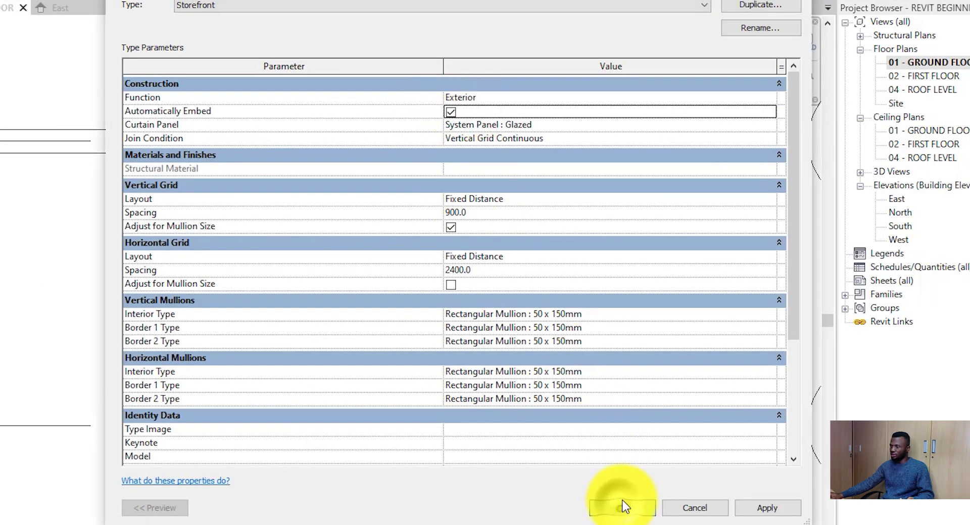
click(457, 266)
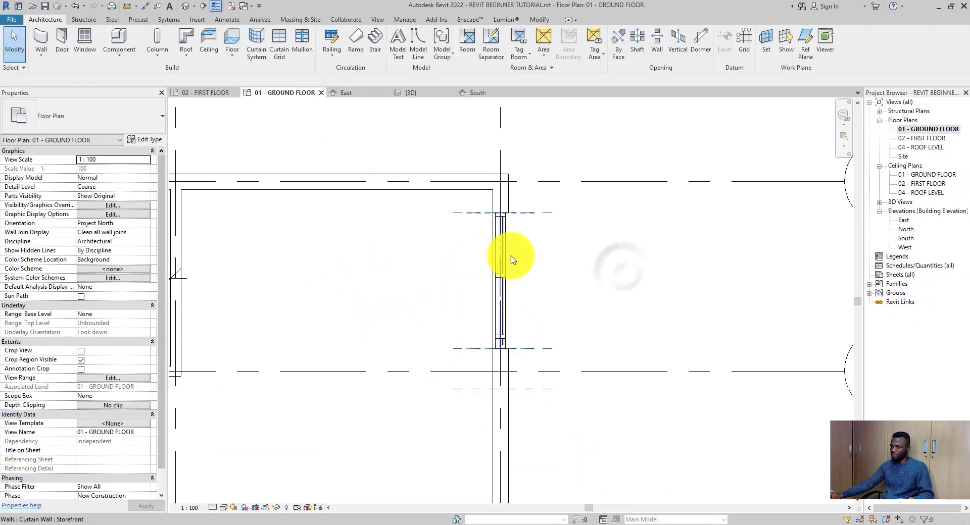
click(219, 7)
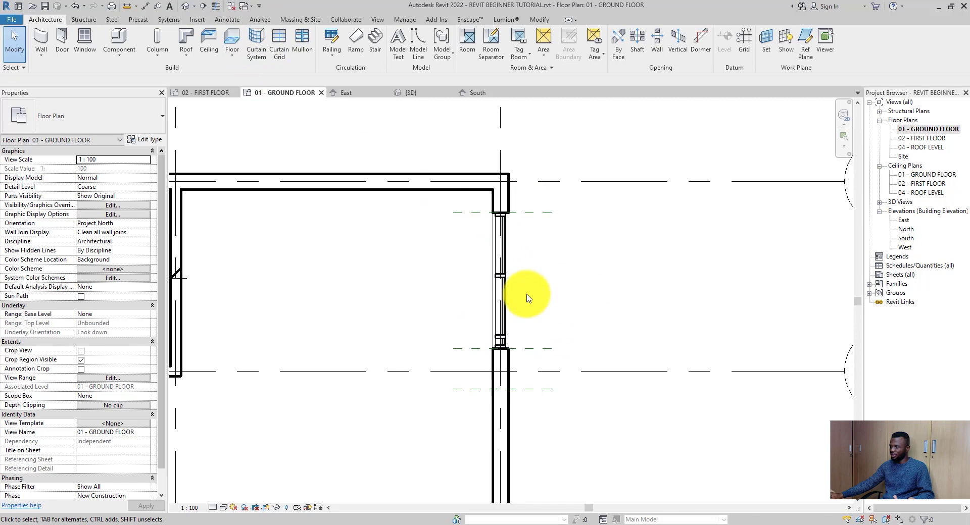
scroll(508, 270, up, 1)
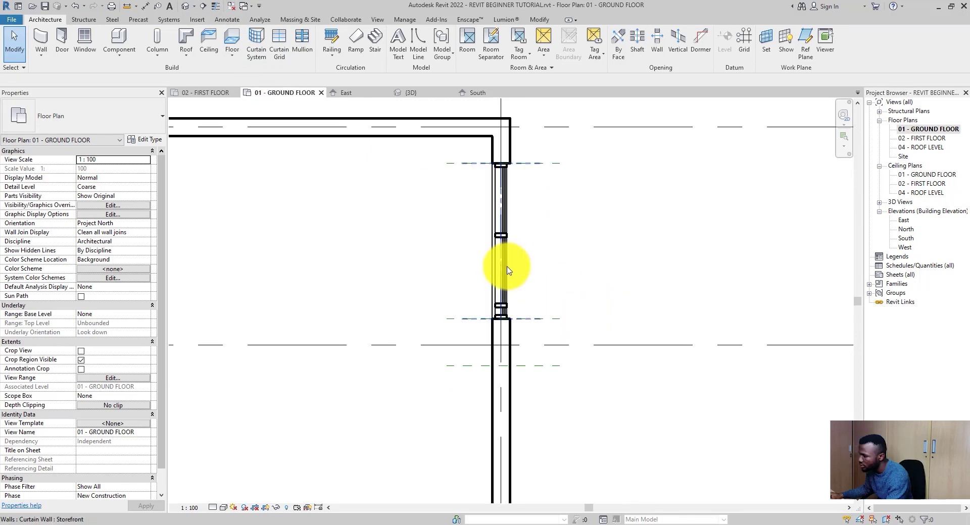
Set the Storefront type's vertical grid spacing to 1000 and accept the change.
click(505, 273)
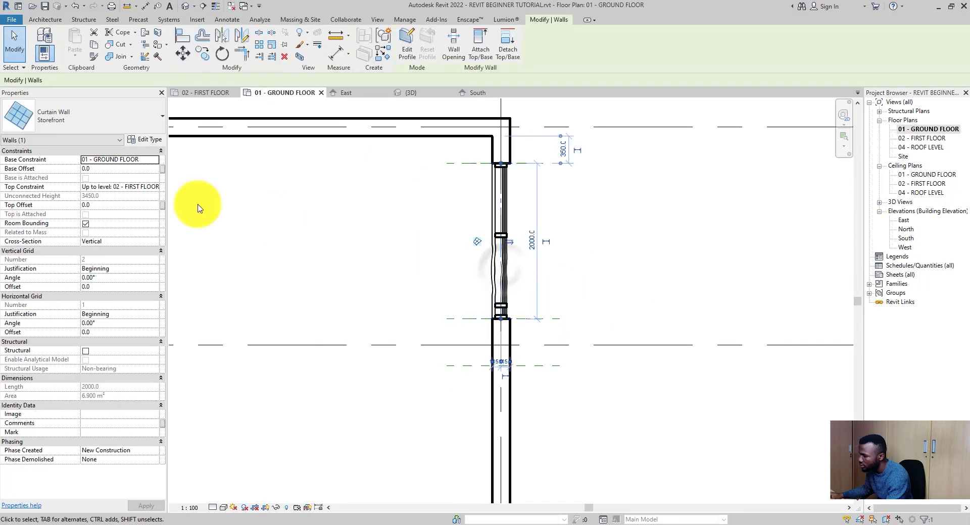
click(148, 140)
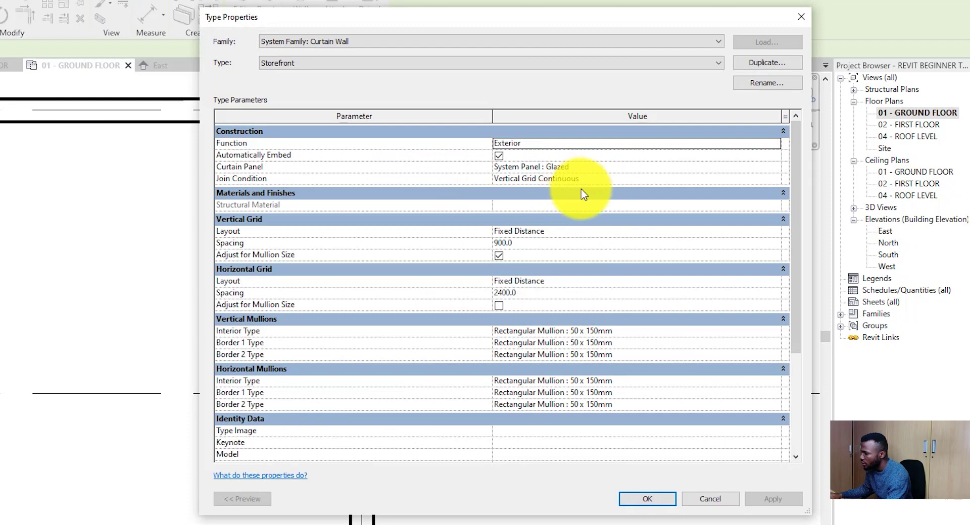
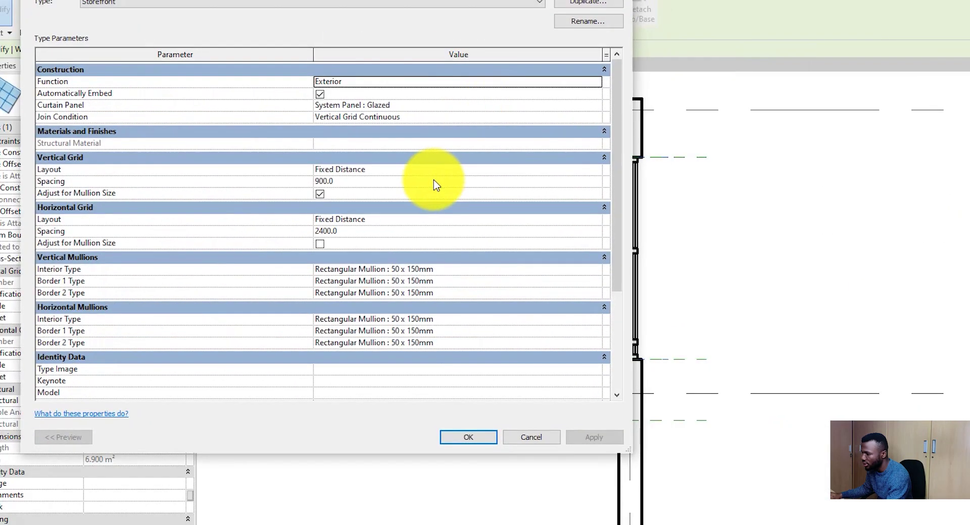
text(100)
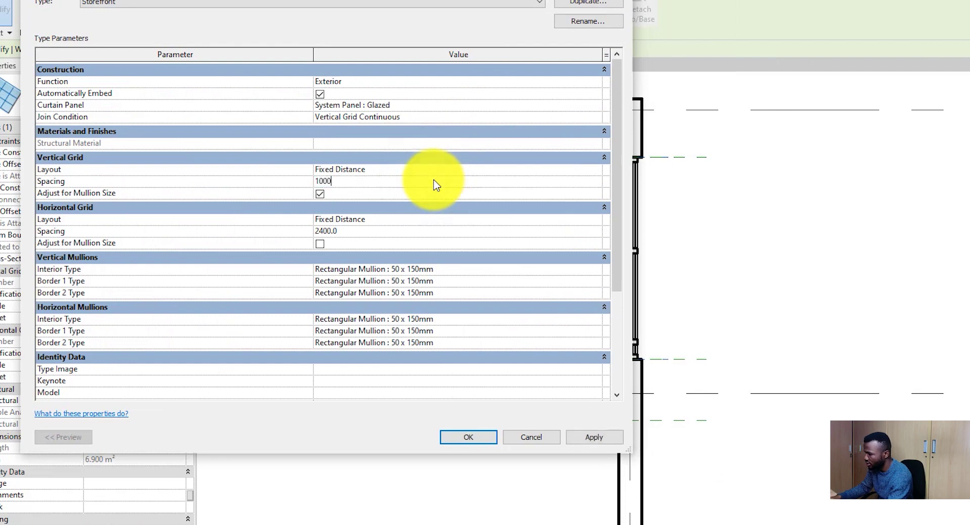
click(594, 437)
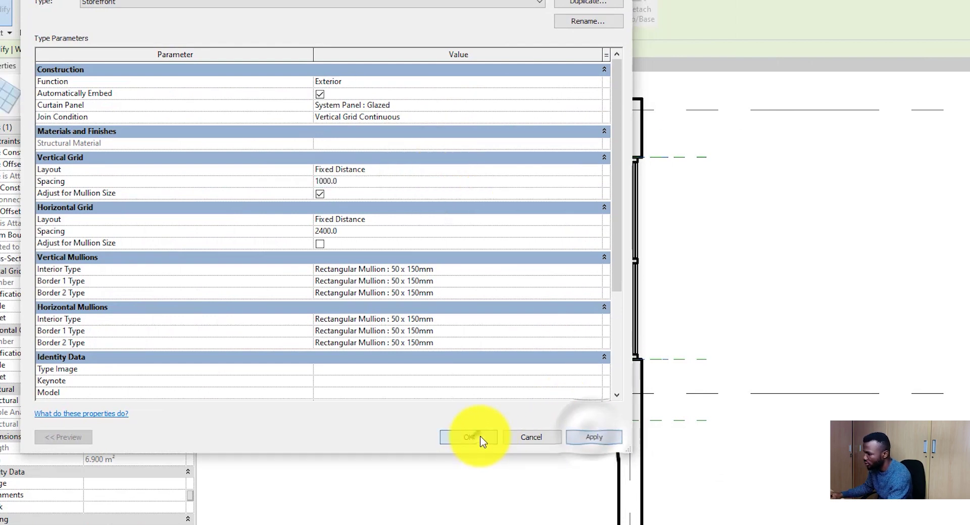
click(477, 437)
click(782, 210)
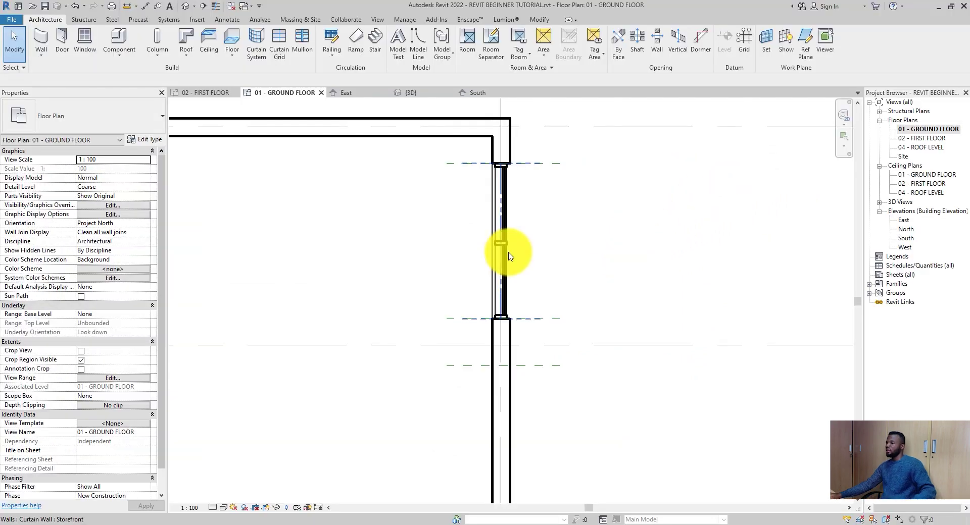
Create a similar Storefront wall 3600 mm long in the exterior wall on grid G, between the reference planes just below grid 2 and at grid 4.
scroll(570, 232, down, 4)
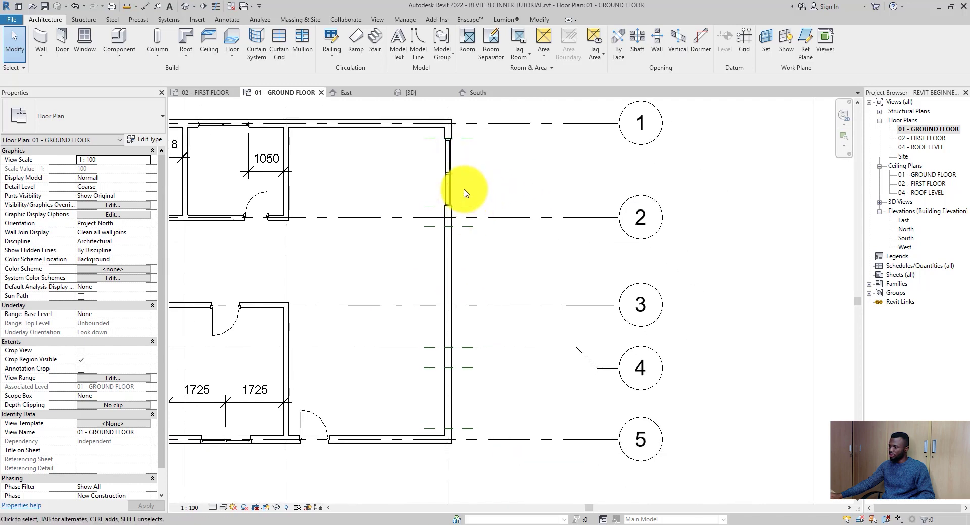
click(454, 166)
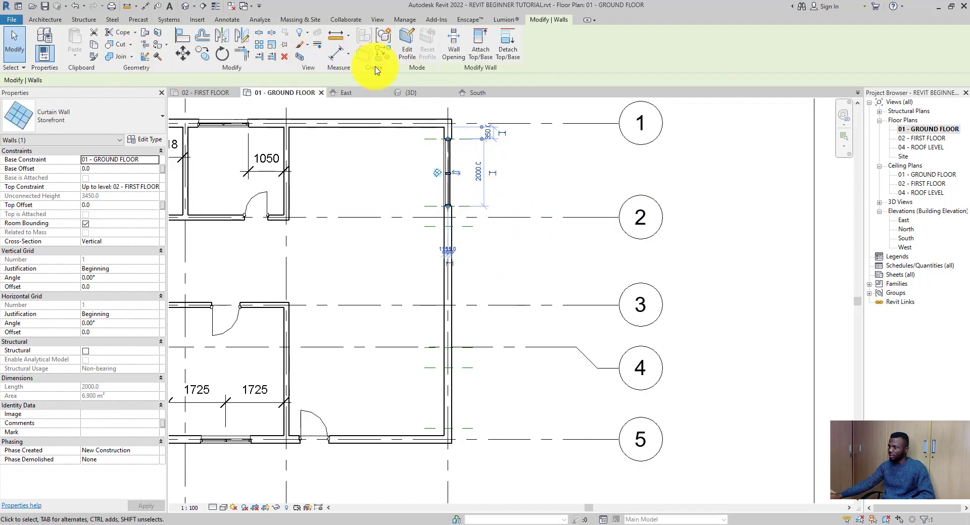
click(505, 262)
click(448, 155)
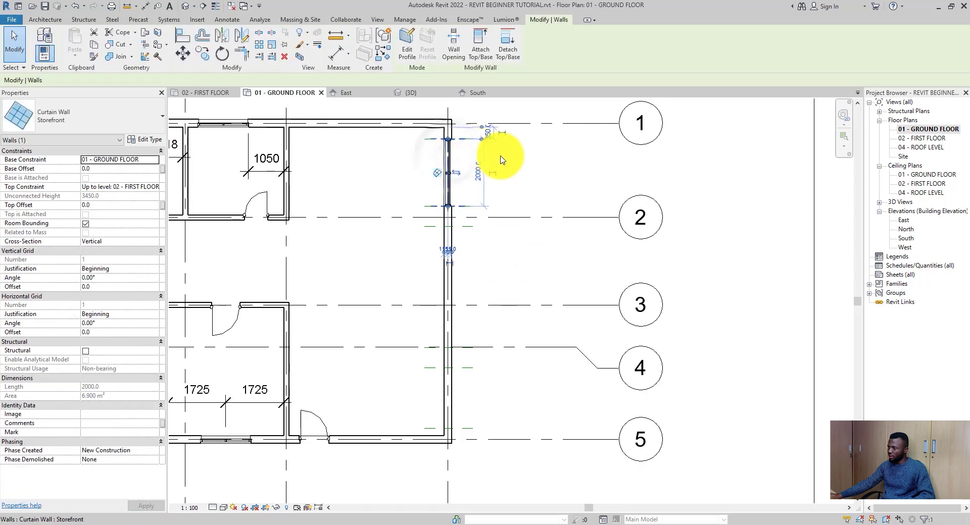
right_click(508, 186)
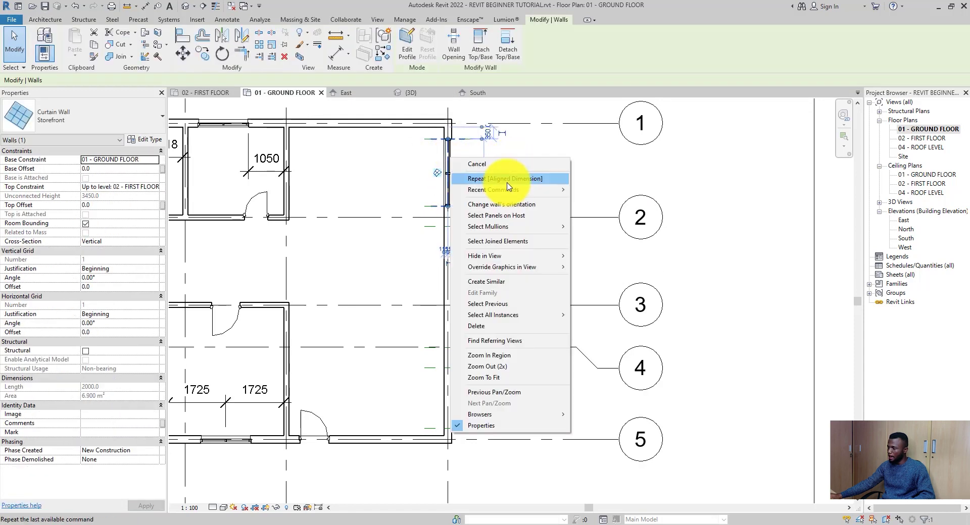
click(505, 287)
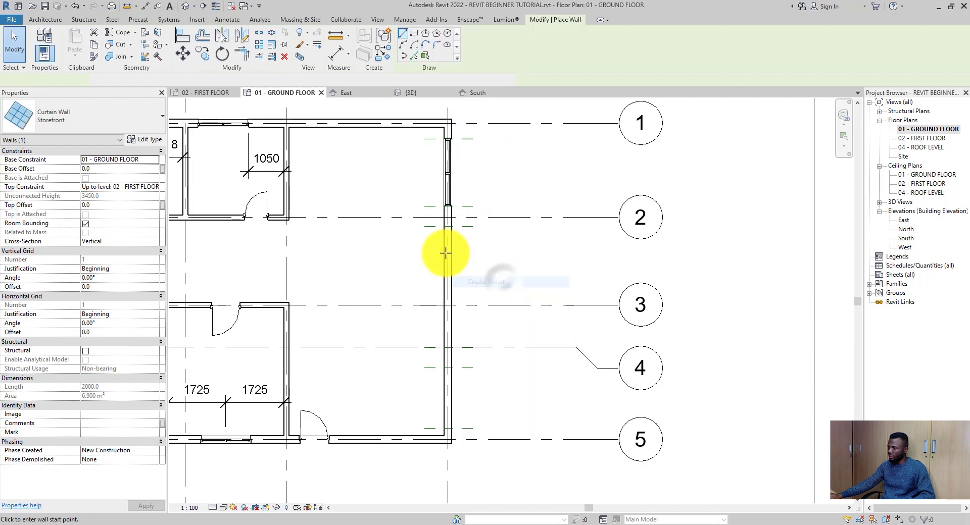
scroll(450, 255, up, 4)
click(450, 207)
scroll(447, 227, down, 3)
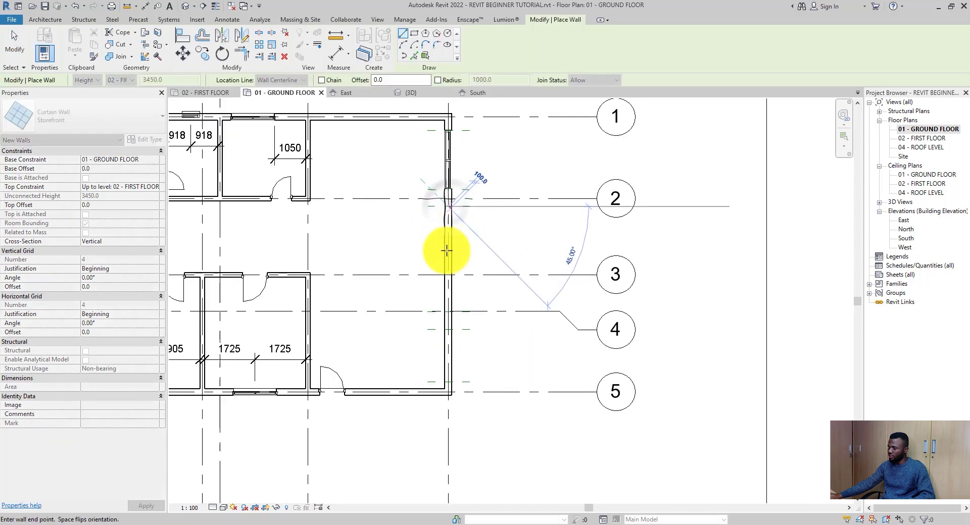
scroll(444, 323, up, 3)
scroll(447, 327, up, 5)
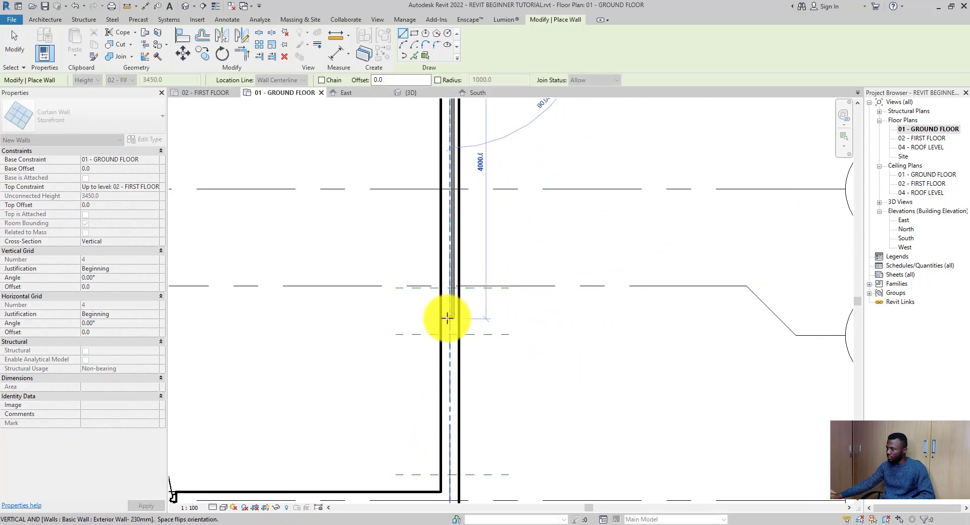
click(454, 247)
Draw an 1800 mm Storefront wall on grid G between the last two reference planes above grid 5, and end the wall command.
scroll(454, 250, down, 3)
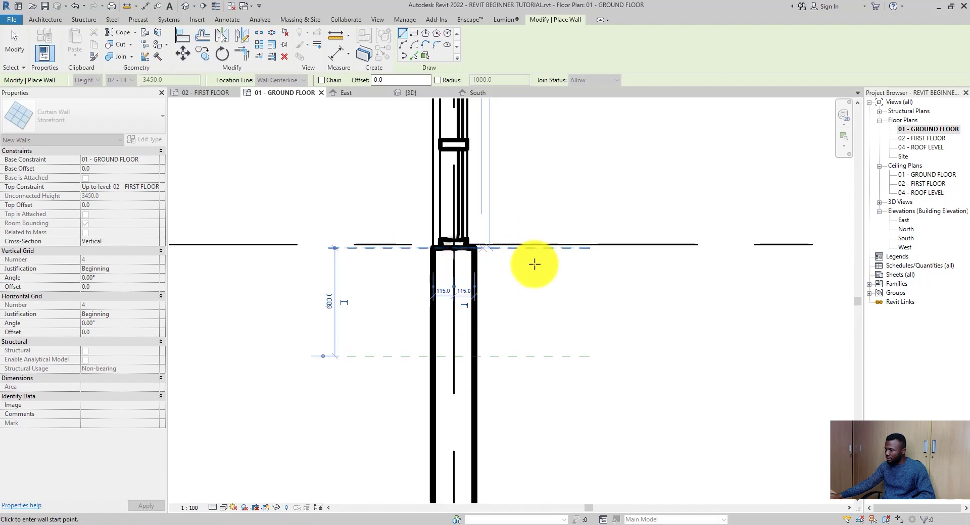
scroll(570, 266, down, 3)
scroll(538, 303, up, 2)
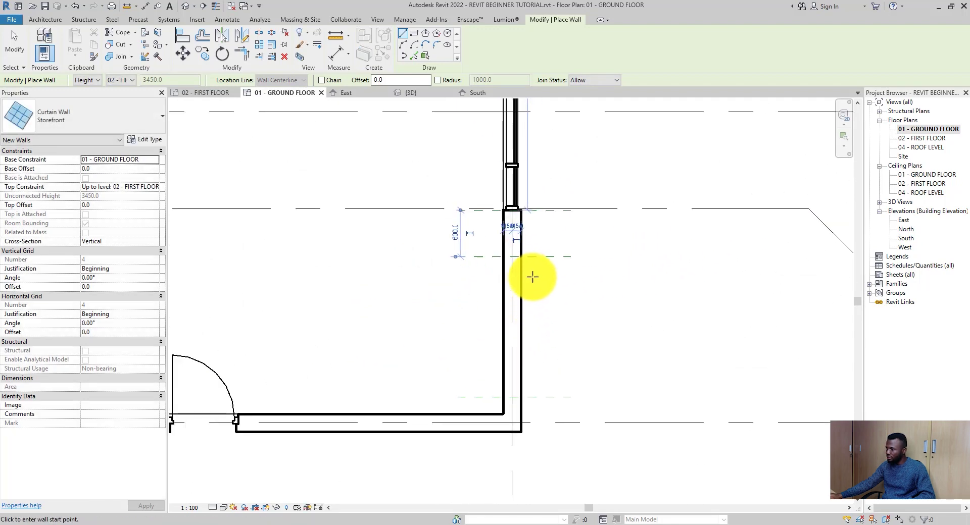
click(513, 260)
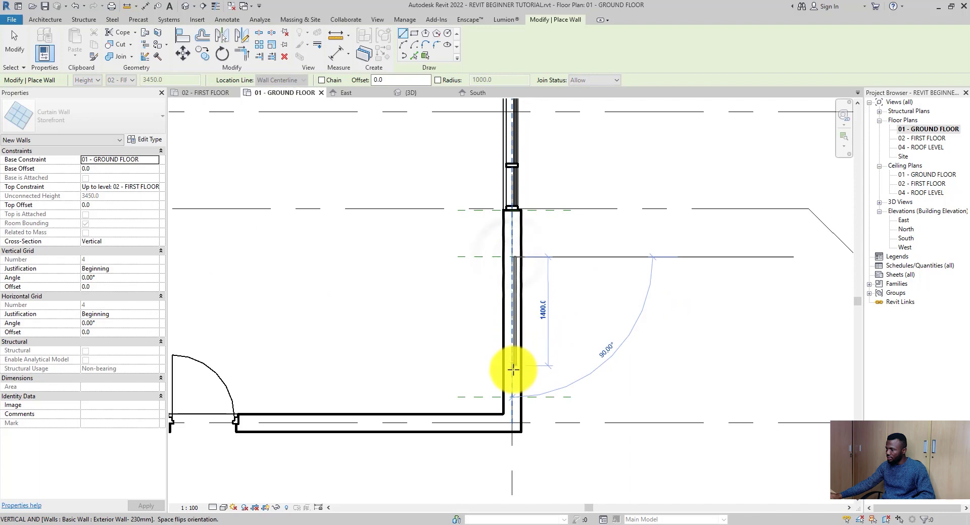
click(512, 396)
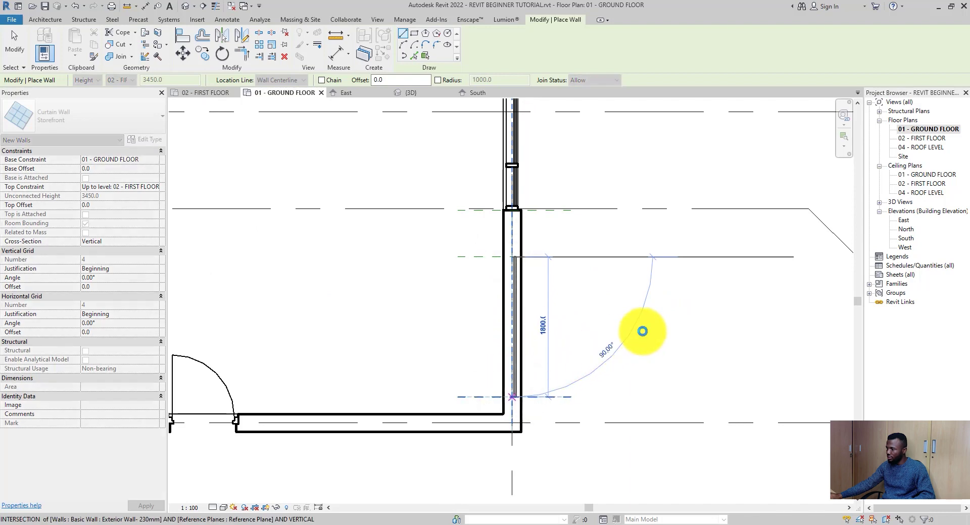
scroll(652, 330, down, 2)
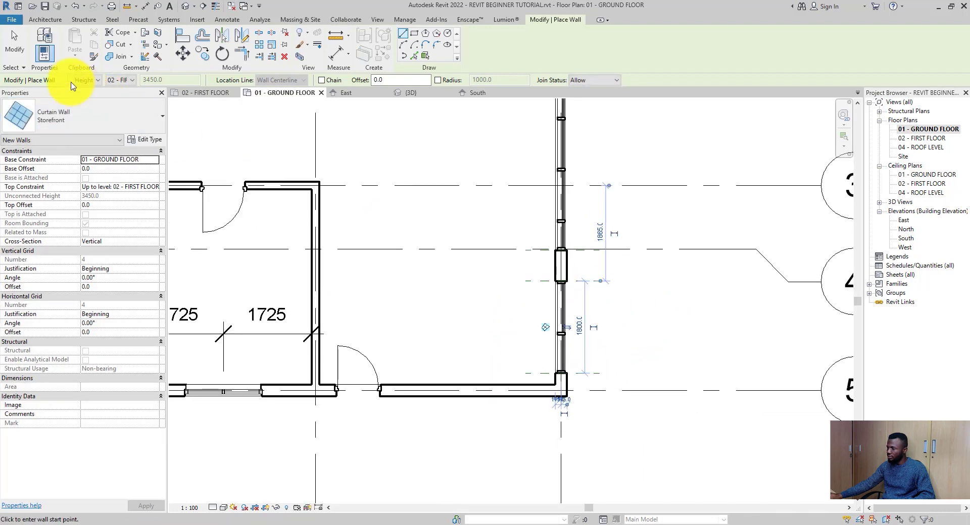
click(20, 50)
Open the default 3D view and delete the four sample curtain walls standing beside the building.
scroll(589, 233, down, 4)
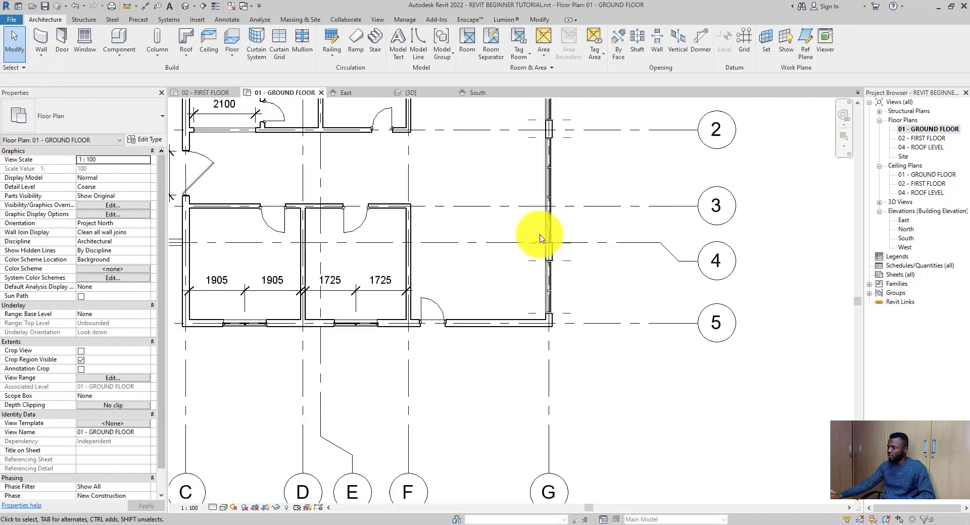
middle_drag(594, 178, 630, 259)
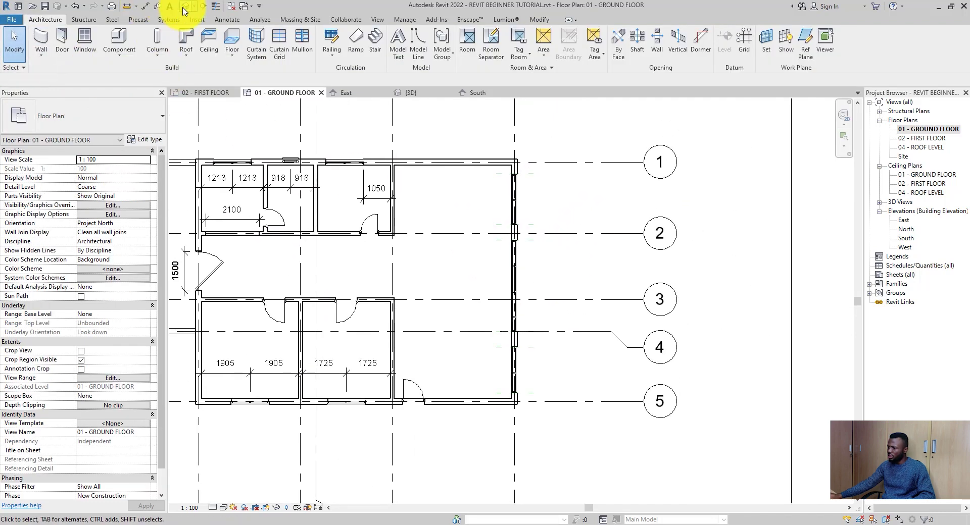
click(186, 7)
scroll(550, 217, down, 2)
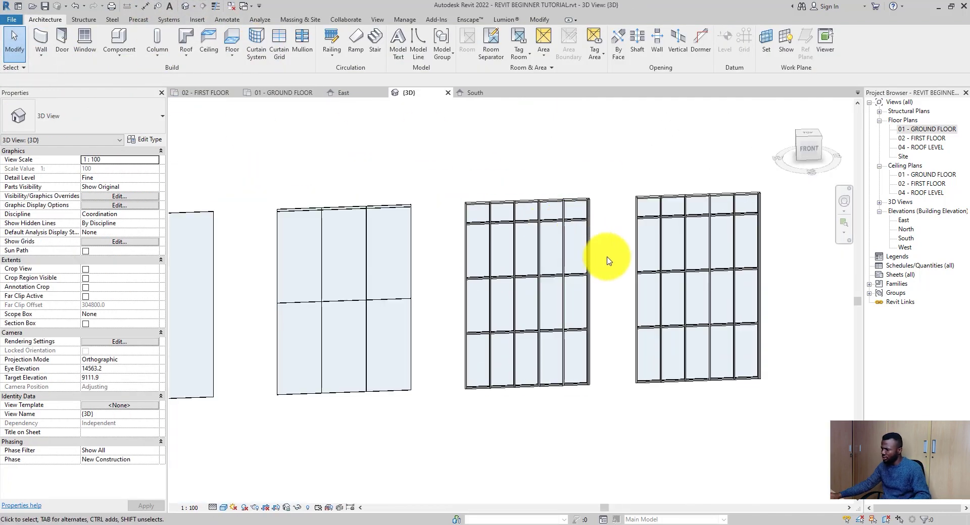
scroll(596, 263, down, 5)
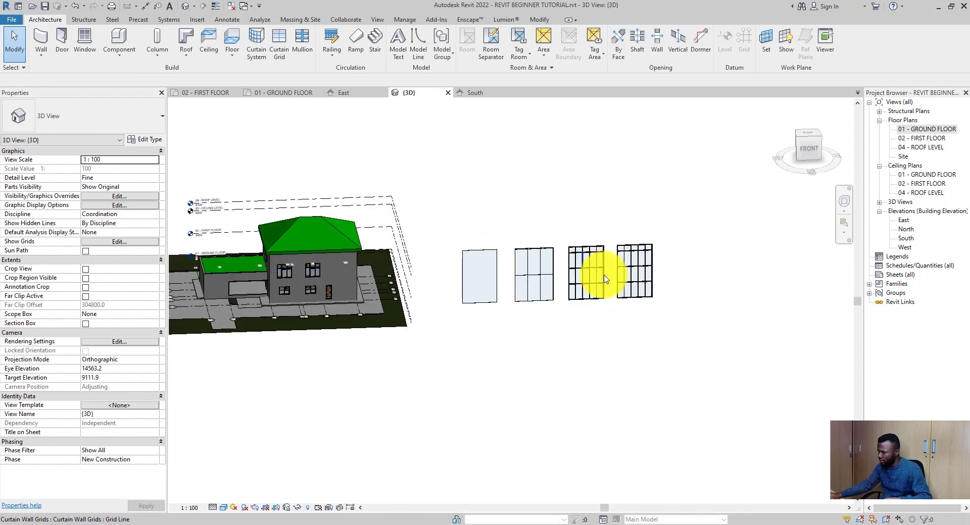
drag(655, 316, 460, 193)
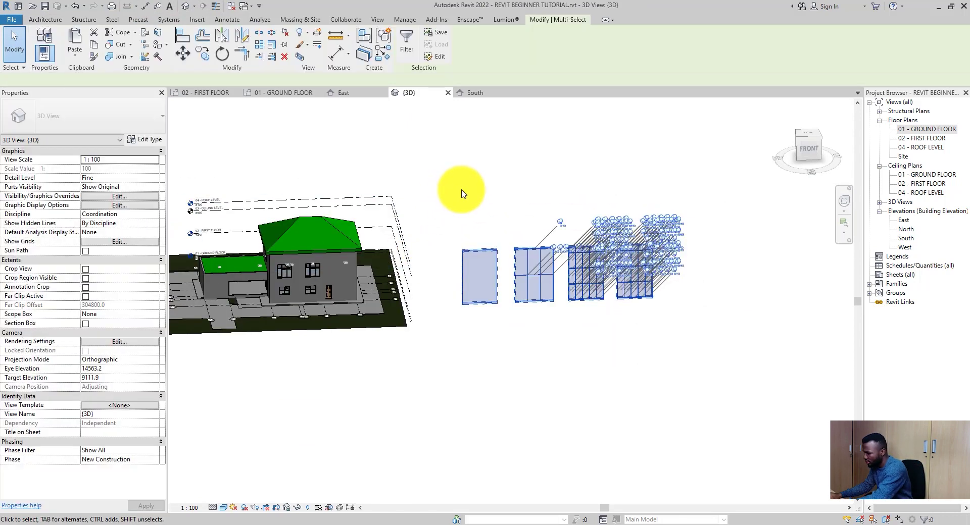
key(Delete)
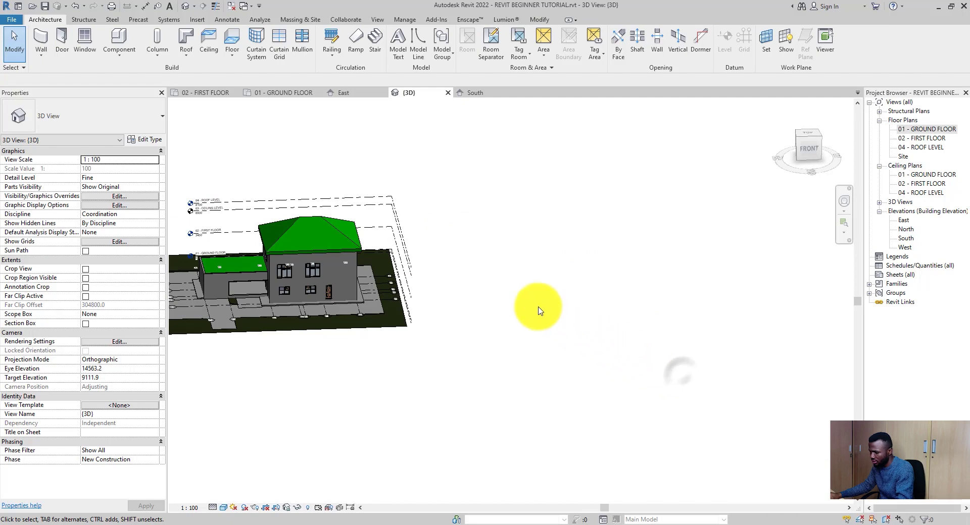
Set the base offset of the middle ground-floor Storefront wall on grid G to 600 and apply it.
scroll(433, 321, up, 2)
scroll(574, 335, up, 5)
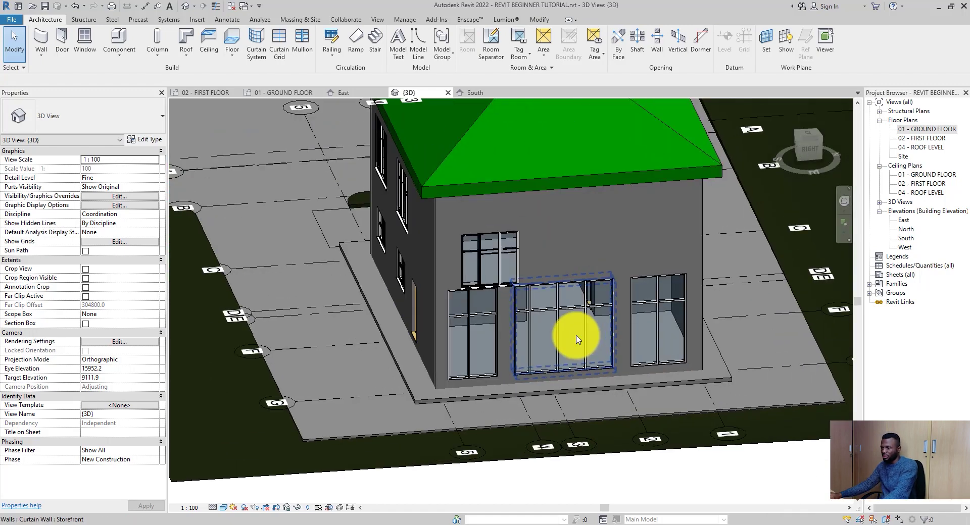
click(577, 339)
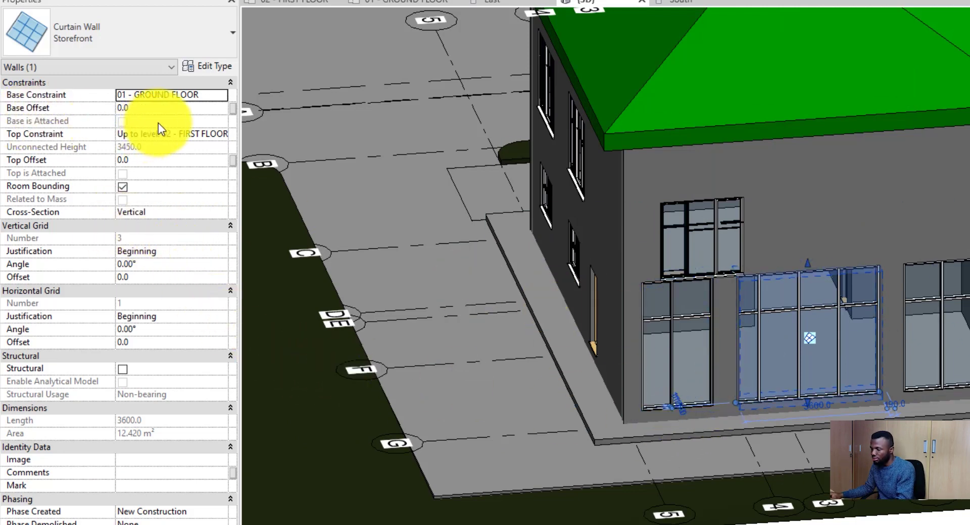
click(170, 109)
text(6)
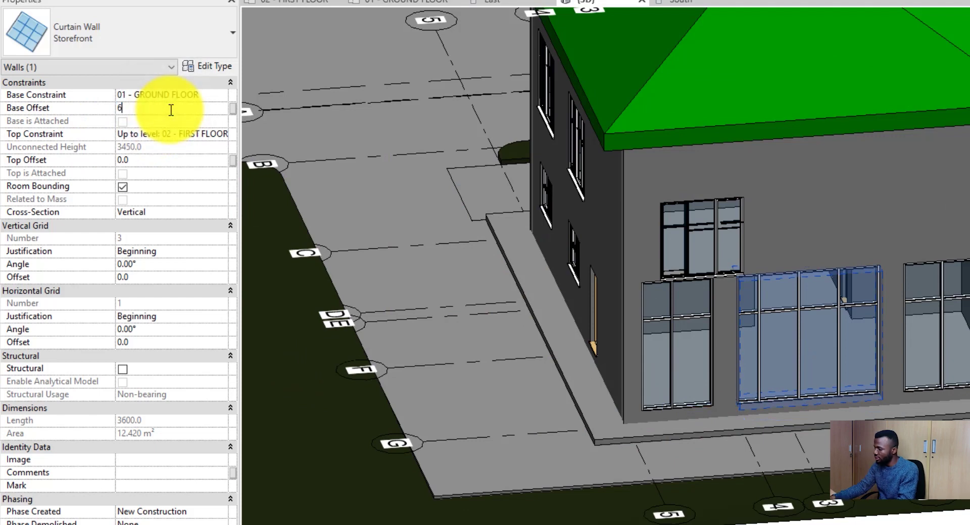
text(00)
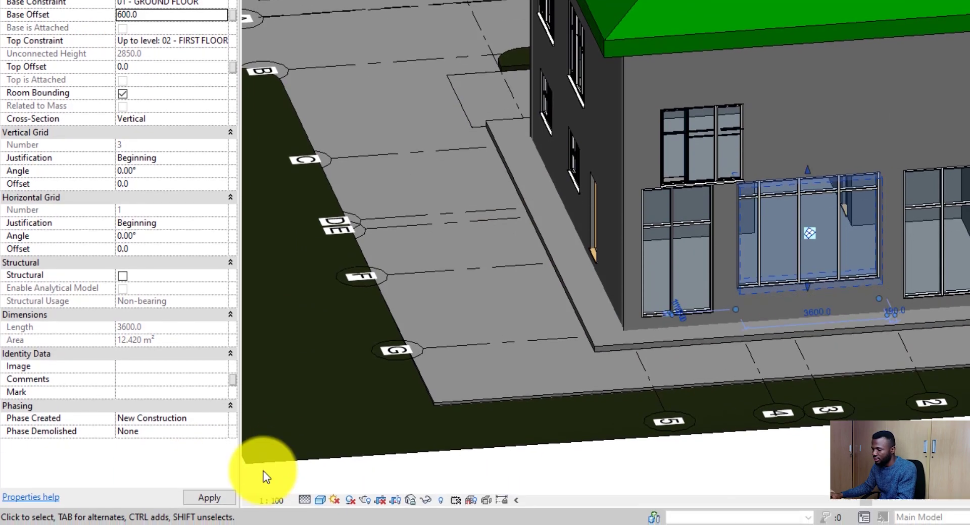
click(218, 493)
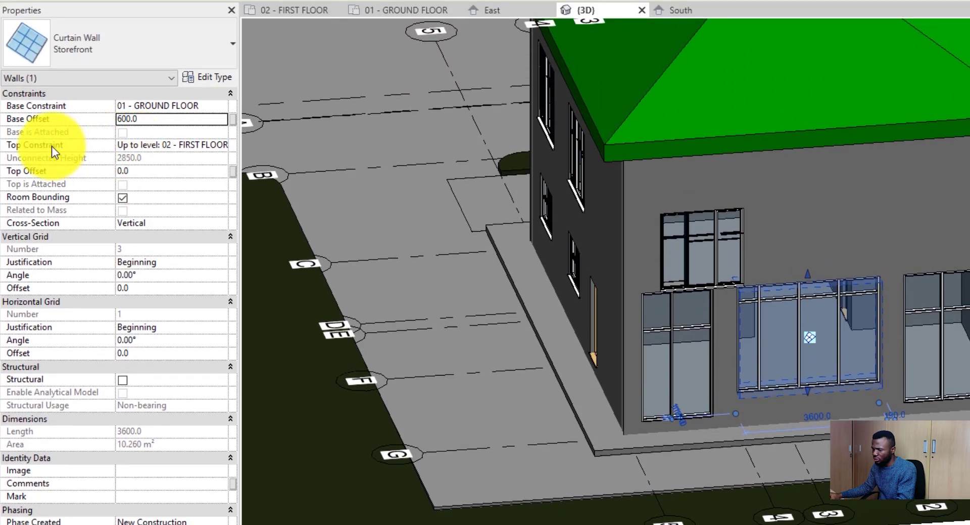
Set the middle Storefront wall's top constraint to Unconnected and its unconnected height to 1500.
click(153, 145)
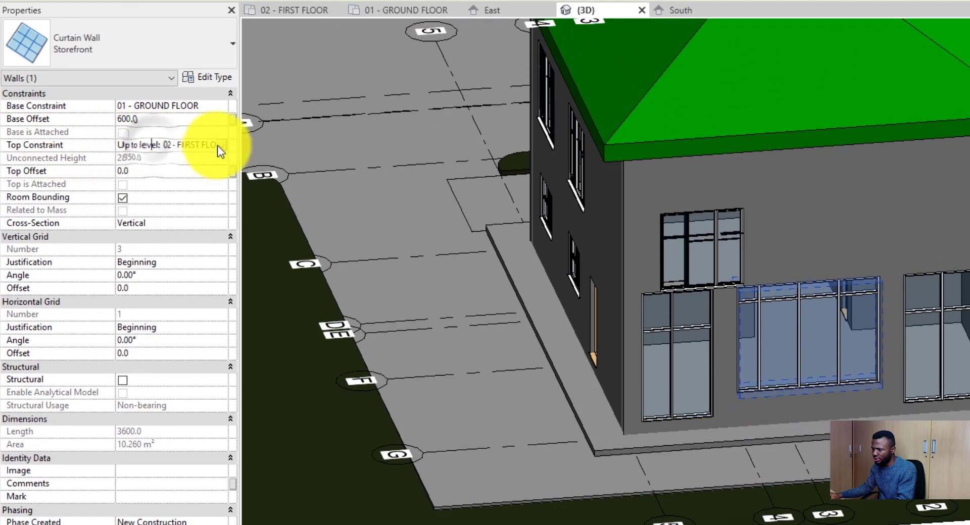
click(219, 145)
click(159, 159)
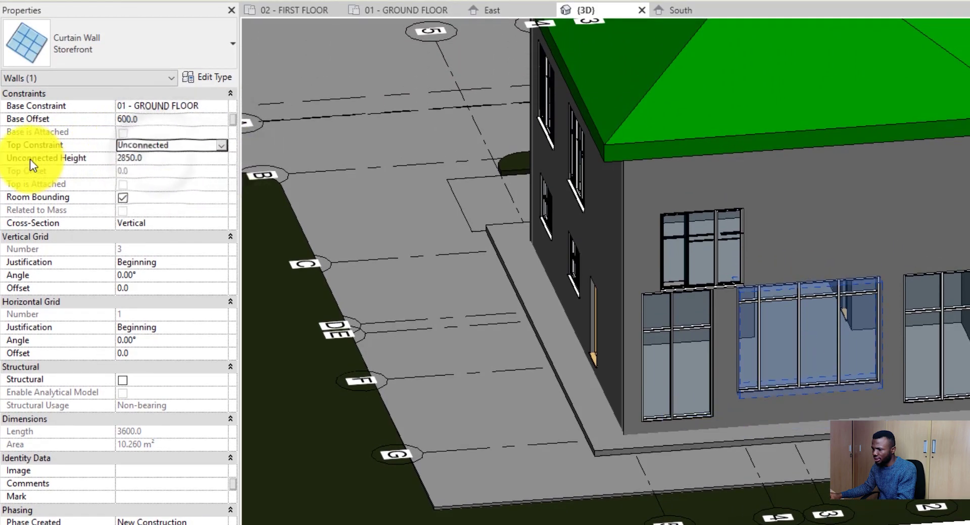
click(169, 158)
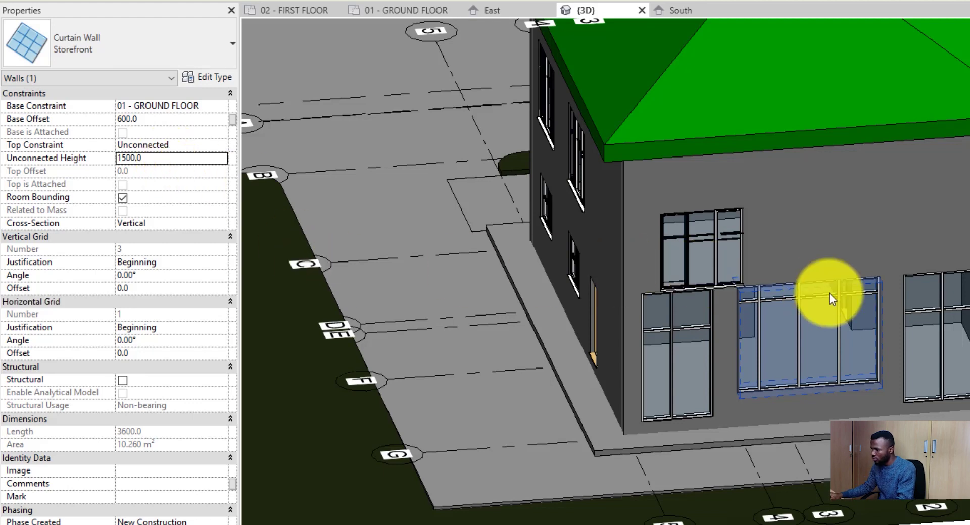
key(Return)
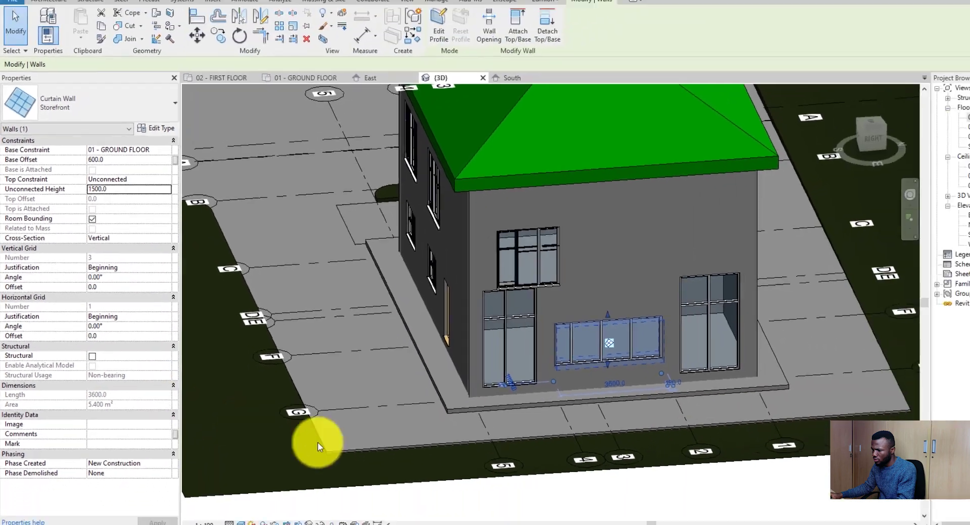
Give the Storefront wall nearest grid 5 a base offset of 600, an Unconnected top constraint and a height of 1500.
click(699, 320)
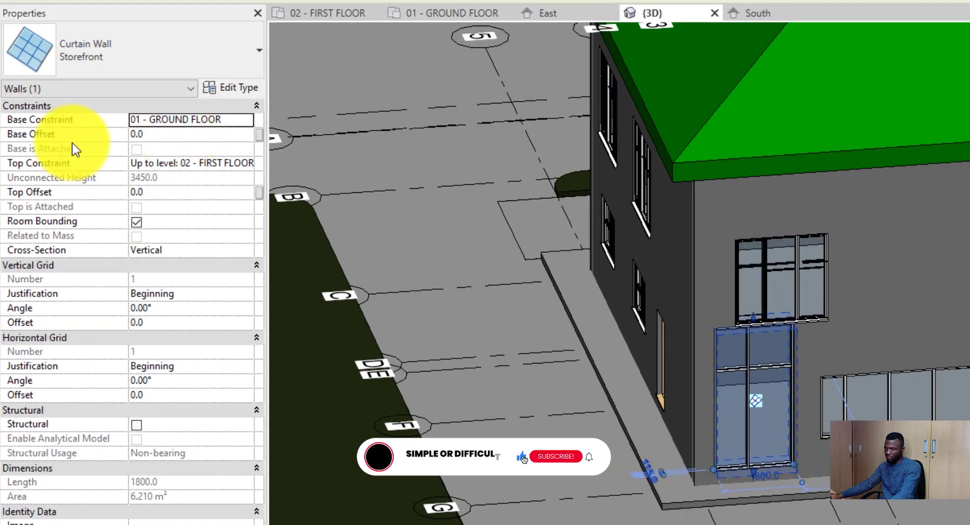
click(120, 170)
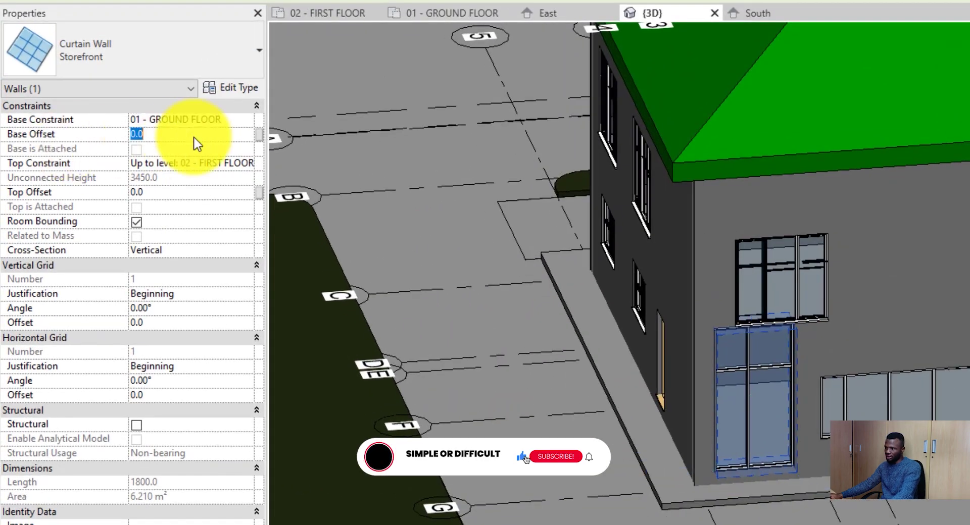
click(33, 163)
click(177, 174)
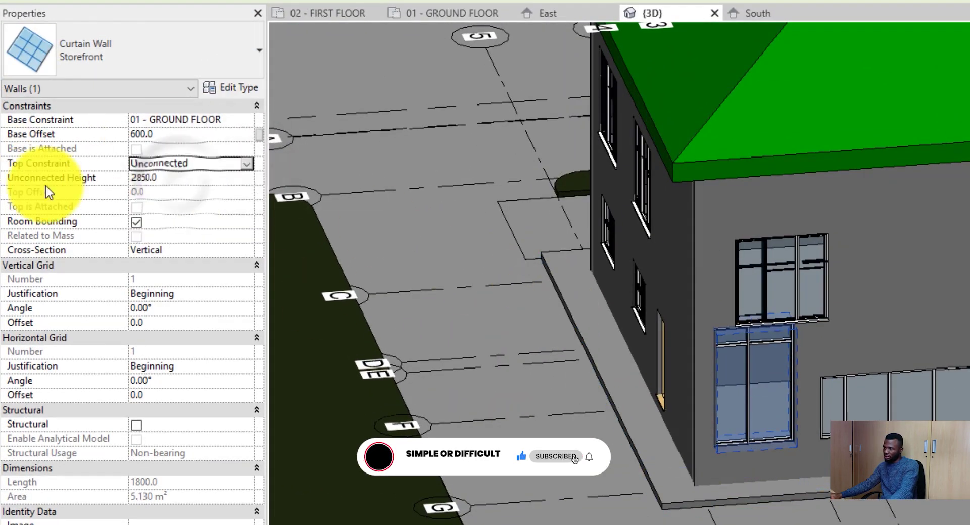
text(1500)
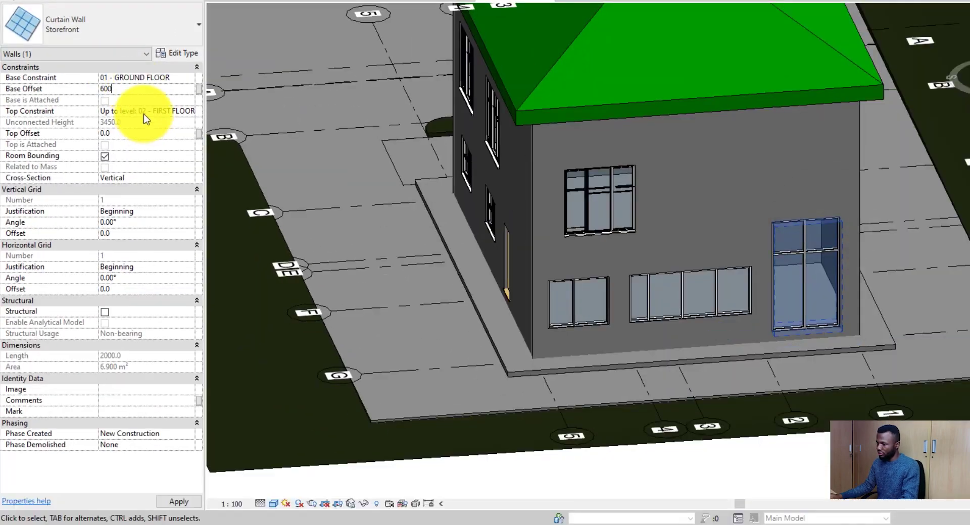
Give the Storefront wall nearest grid 1 a base offset of 600, an Unconnected top and a height of 1500, and deselect it.
click(144, 114)
click(135, 129)
text(1500)
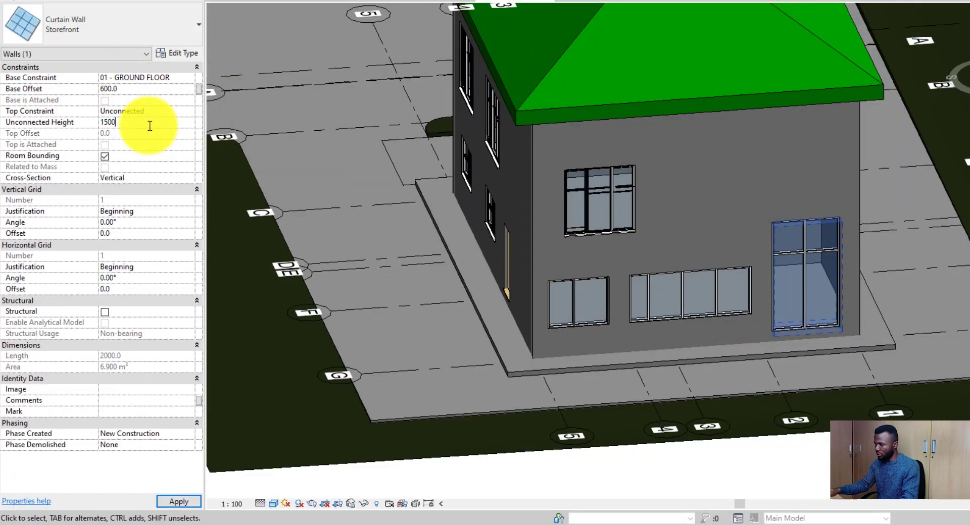
click(706, 393)
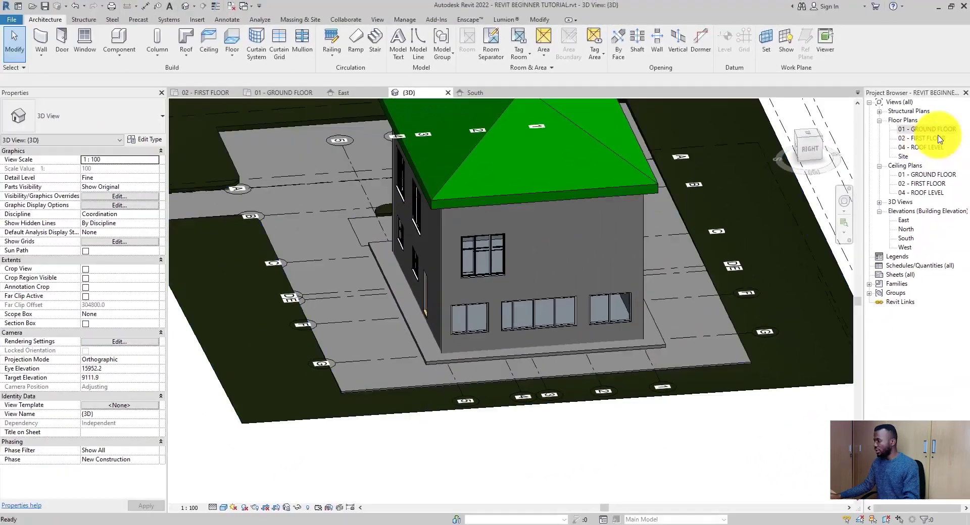
On the first-floor plan, split the exterior wall along grid 5 at the interior wall's outer face and at the grid G corner.
double_click(922, 137)
scroll(432, 215, down, 2)
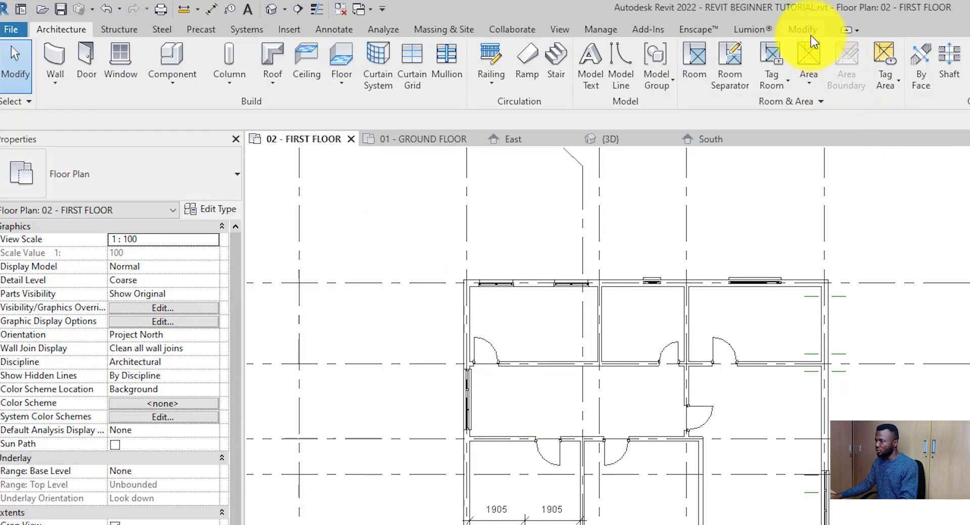
click(808, 31)
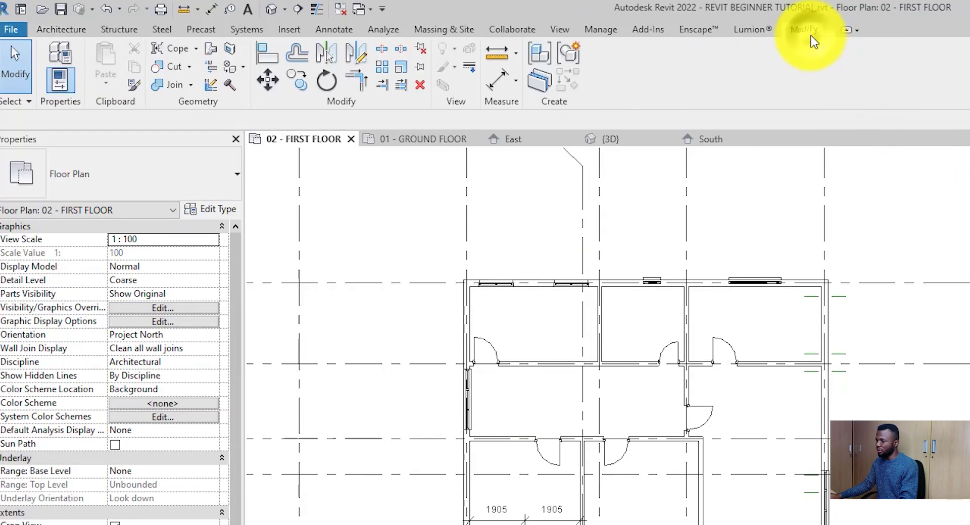
click(389, 51)
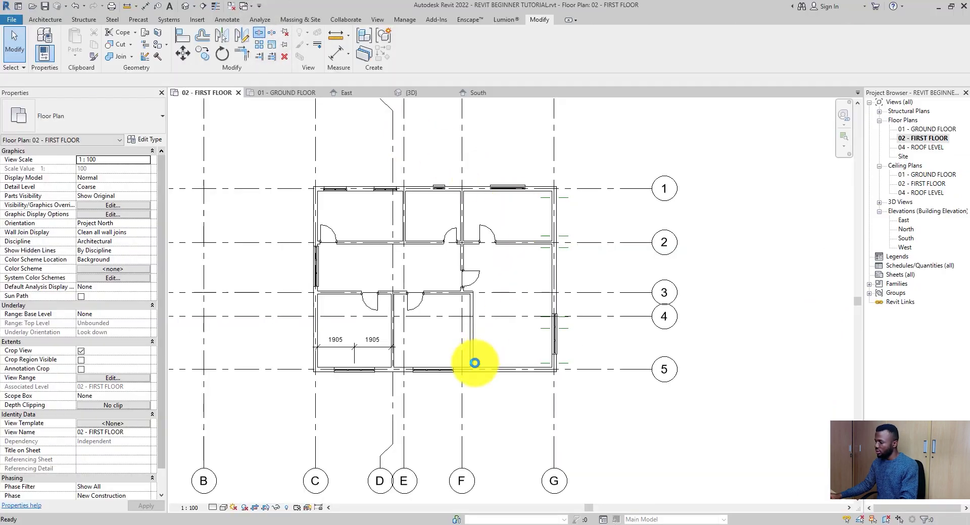
scroll(475, 363, up, 3)
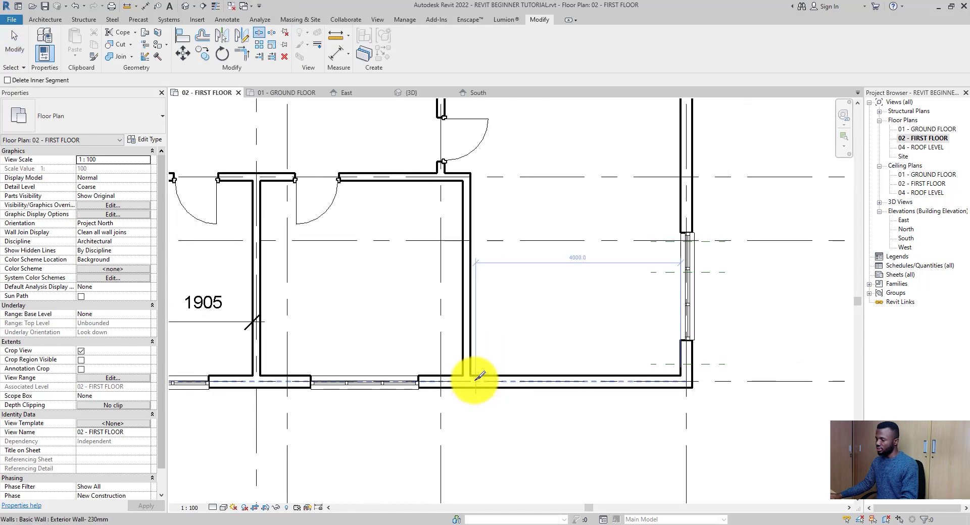
scroll(478, 377, up, 2)
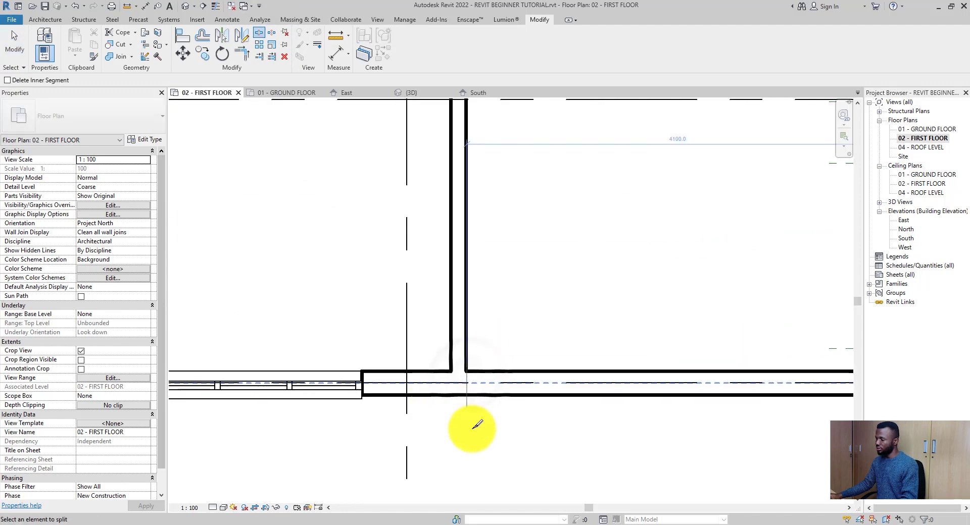
scroll(490, 419, down, 3)
scroll(609, 386, up, 3)
click(606, 382)
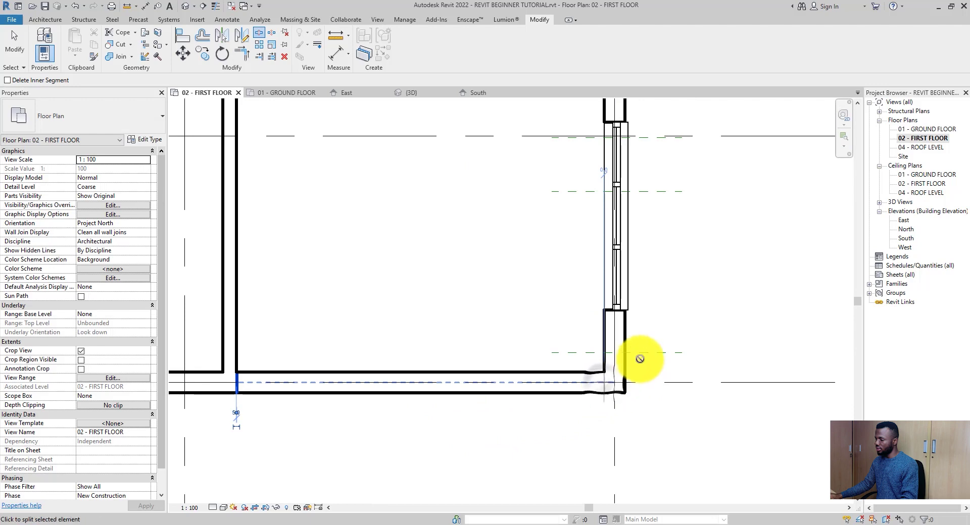
scroll(684, 316, down, 3)
click(785, 513)
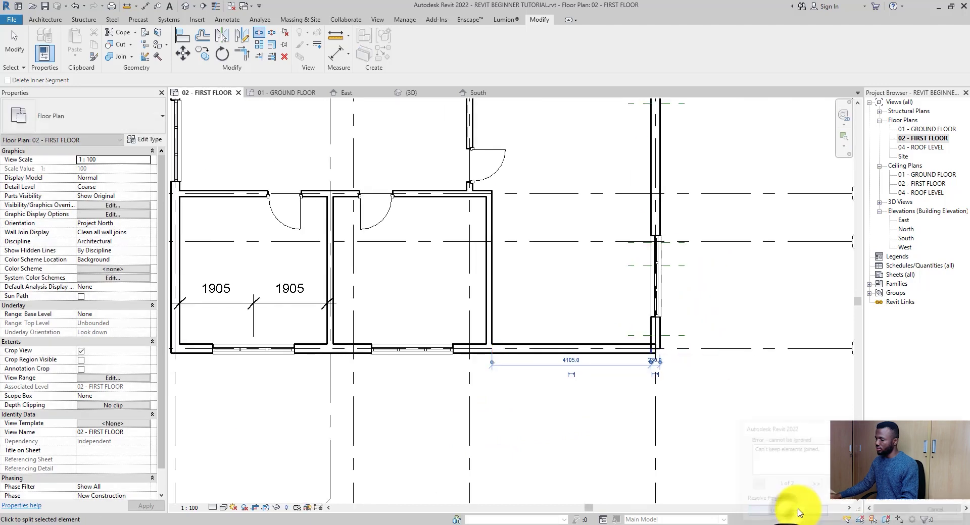
Delete the split-off grid 5 wall segment up to grid G and align the grid G wall's end with the remaining wall's outer face.
click(13, 48)
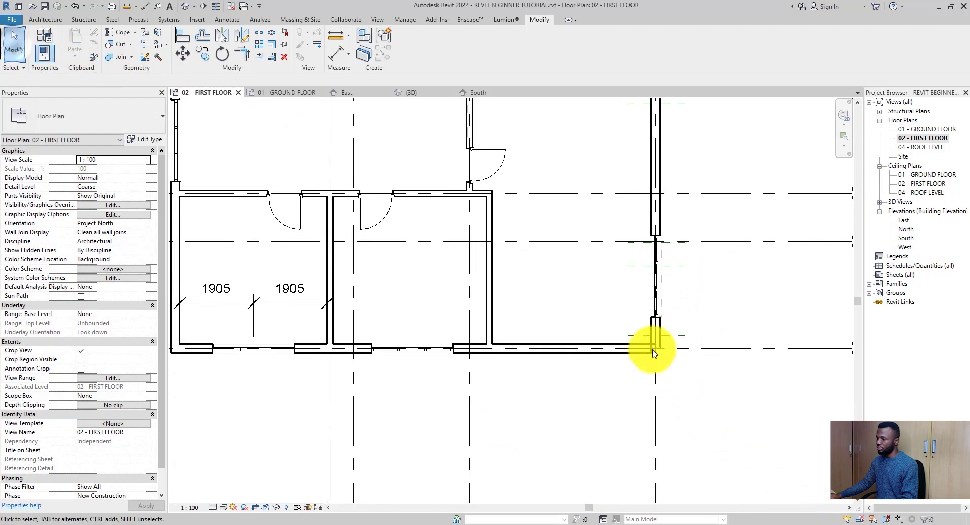
scroll(652, 333, up, 3)
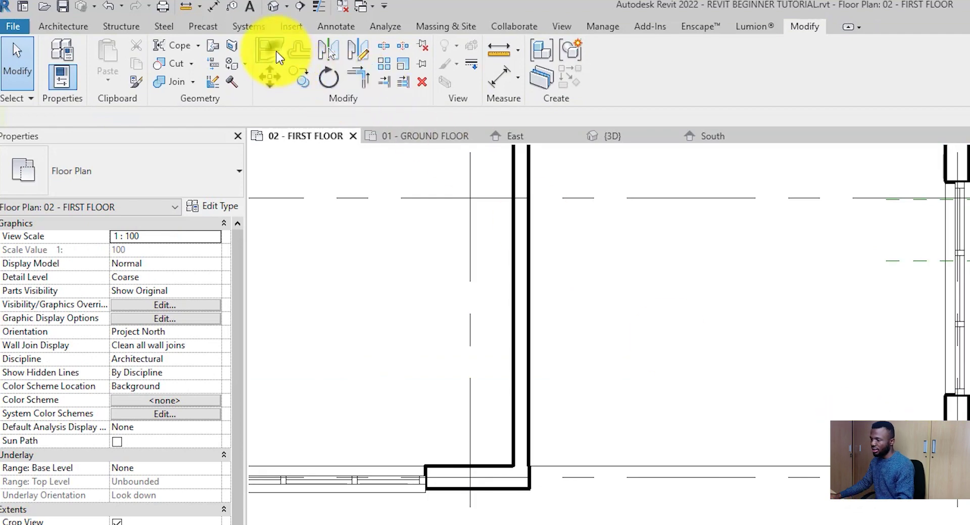
click(277, 56)
click(336, 328)
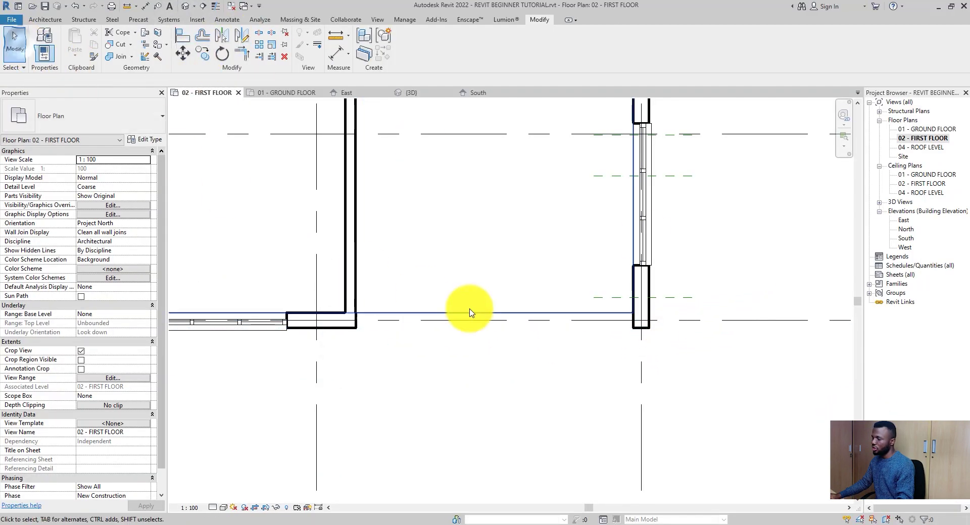
scroll(466, 309, down, 3)
key(Escape)
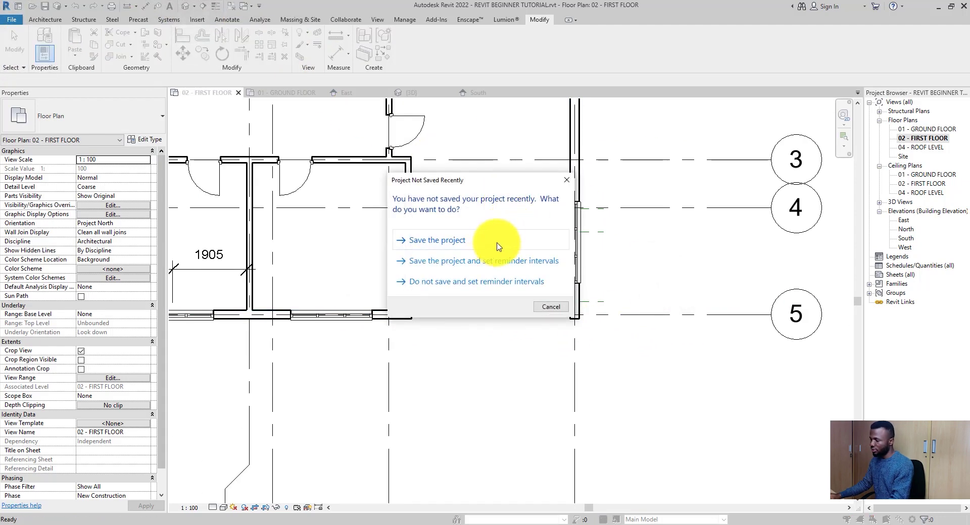
Save the project and inspect the opened corner between grids 5 and G in the 3D view.
click(497, 243)
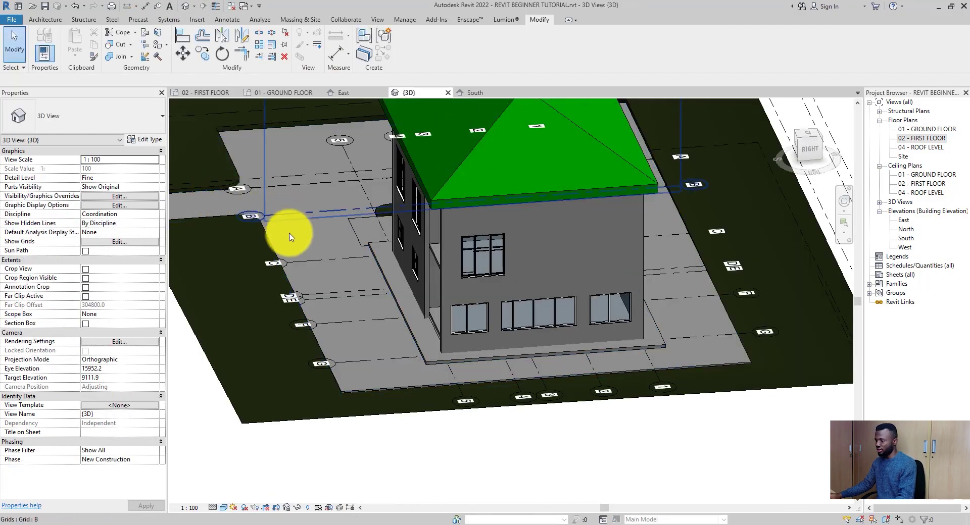
shift+middle_drag(289, 236, 606, 434)
scroll(293, 362, down, 3)
scroll(564, 349, up, 5)
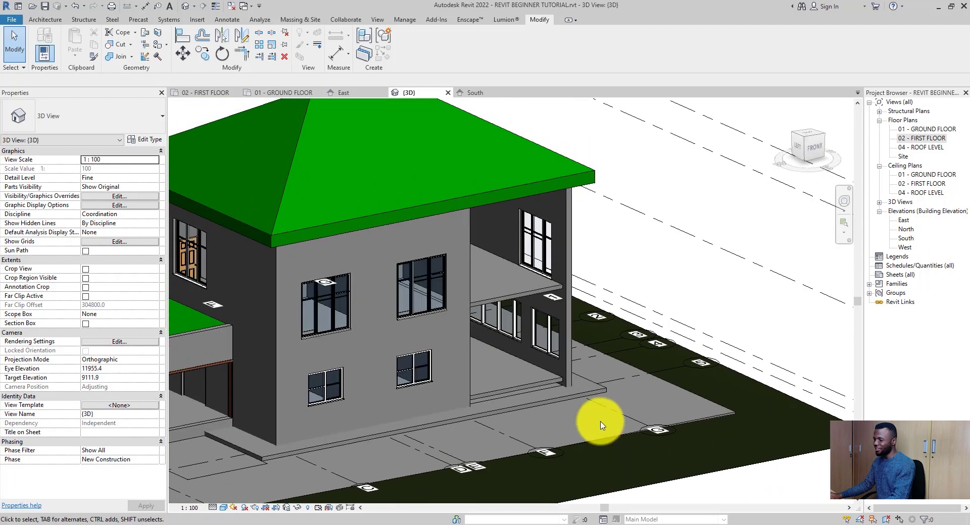
shift+middle_drag(561, 342, 504, 172)
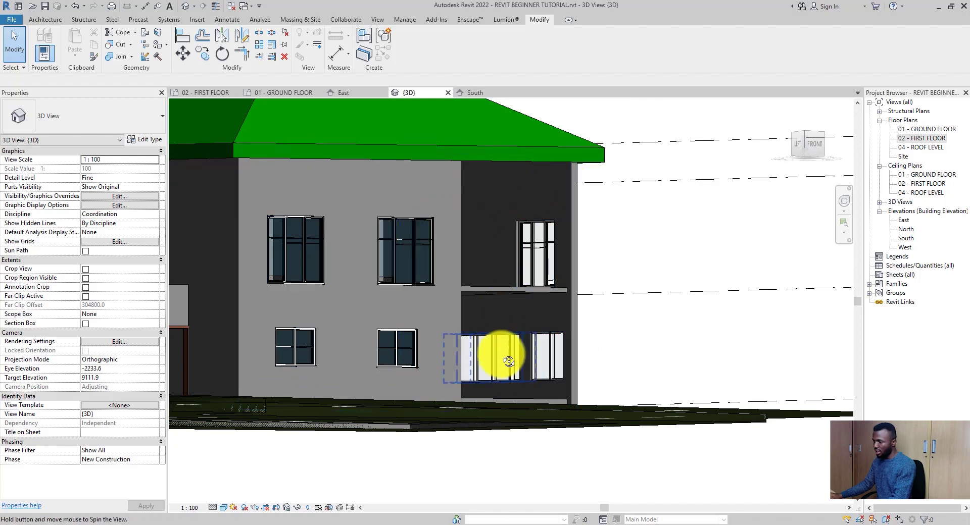
shift+middle_drag(494, 407, 506, 389)
scroll(506, 389, up, 2)
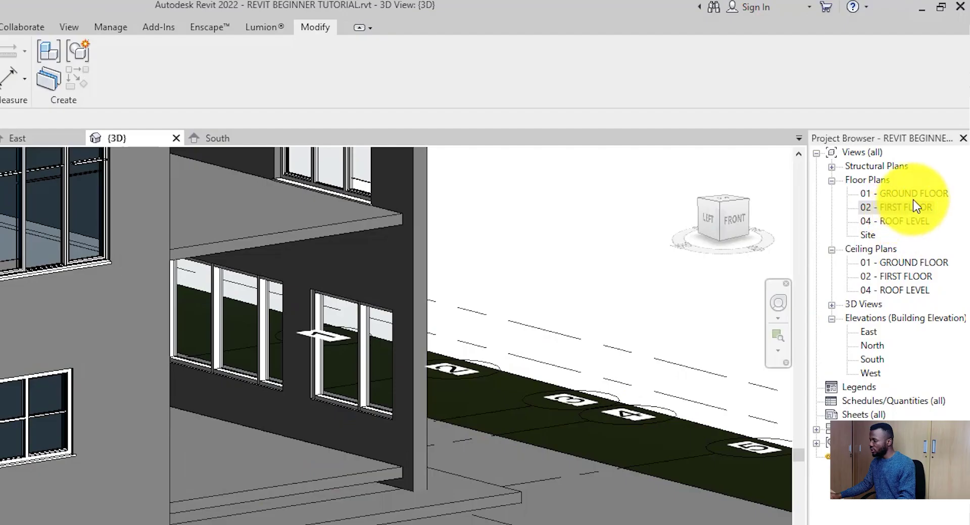
On the ground-floor plan, draw a Storefront wall along grid 5 from the wall end to grid G, from 00 - NGL up to 01 - GROUND FLOOR.
double_click(909, 194)
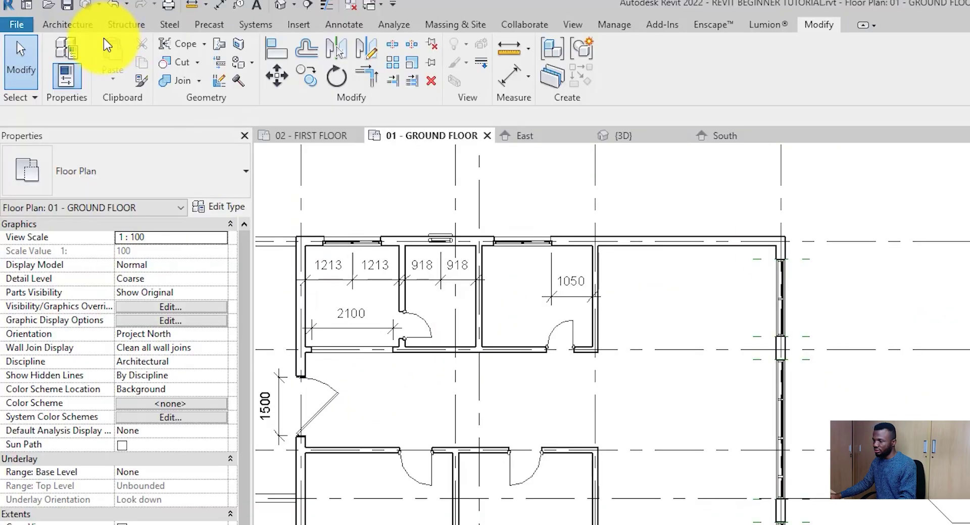
click(73, 25)
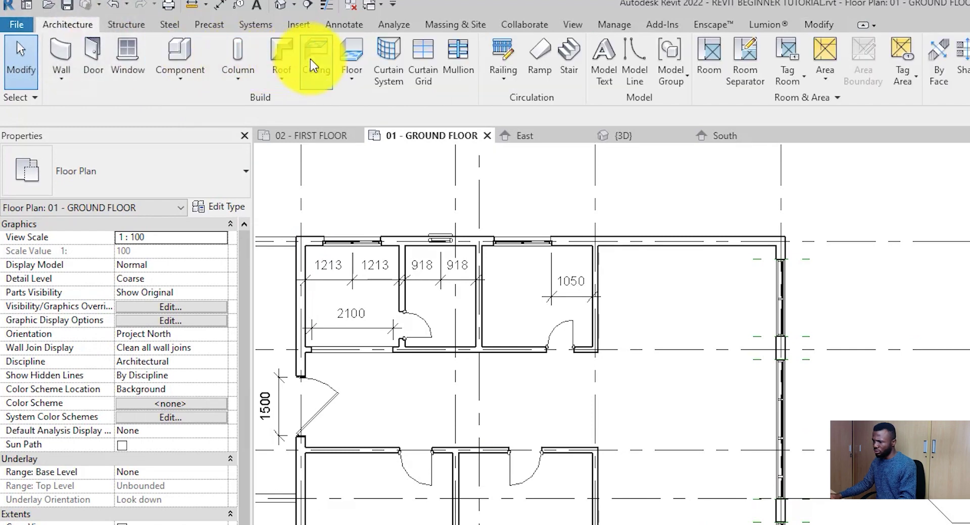
click(63, 51)
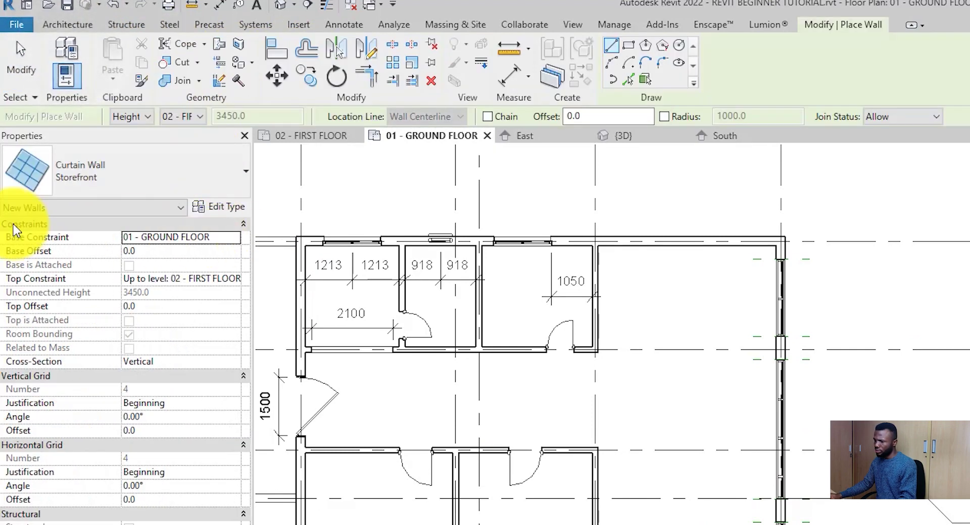
click(235, 238)
click(175, 256)
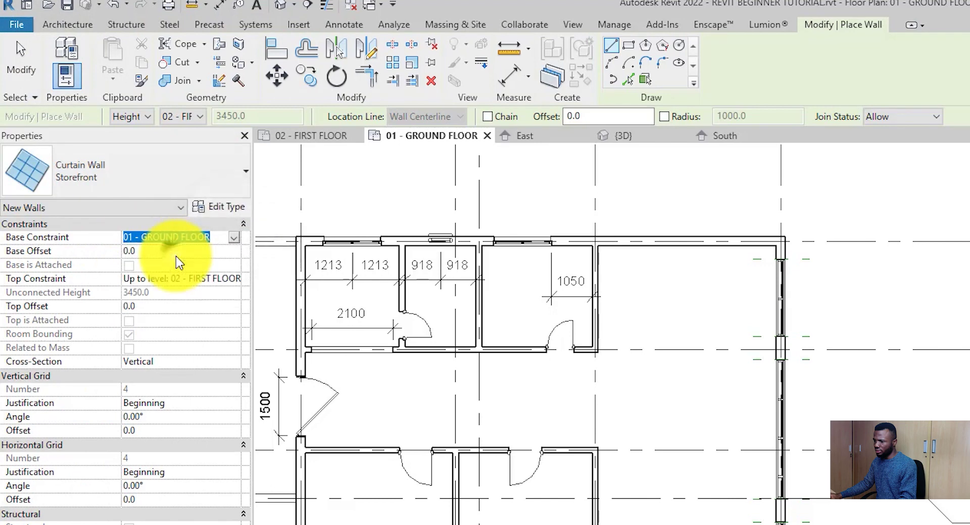
click(230, 281)
click(193, 314)
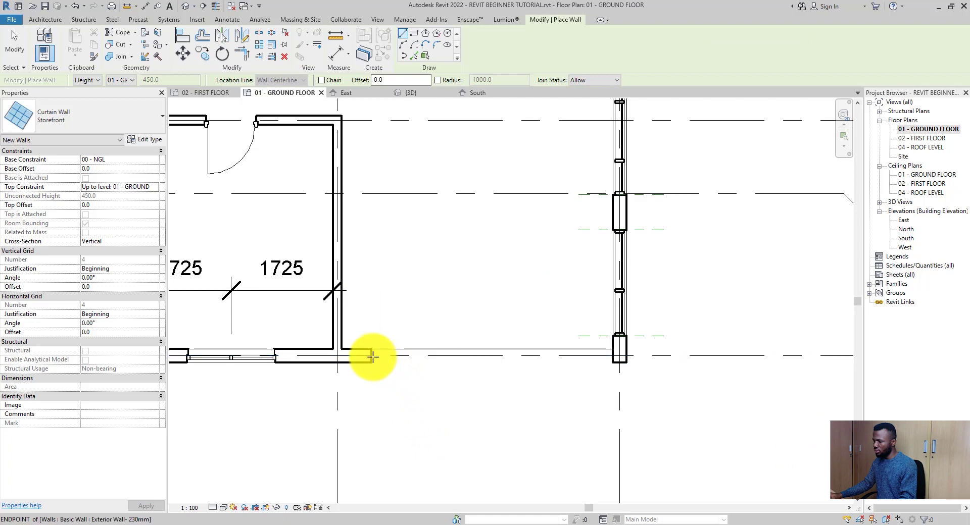
click(372, 357)
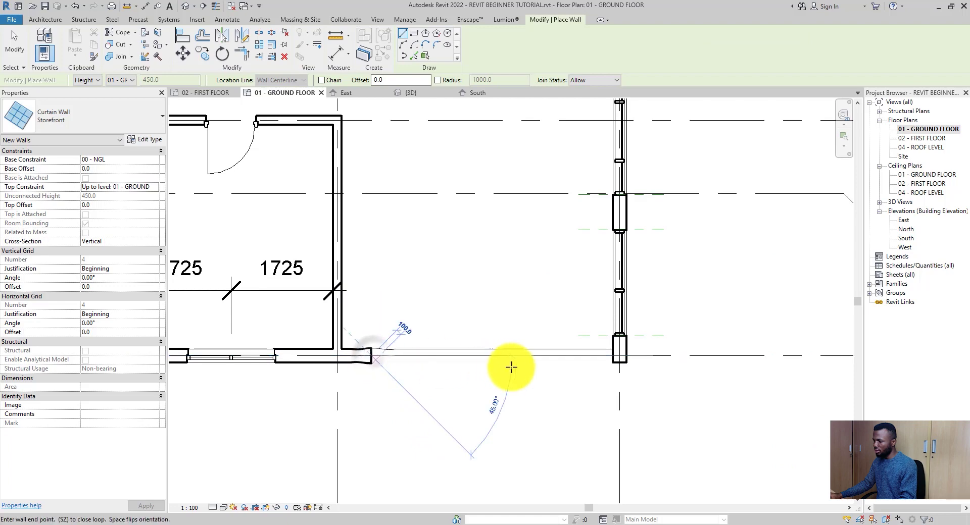
click(650, 358)
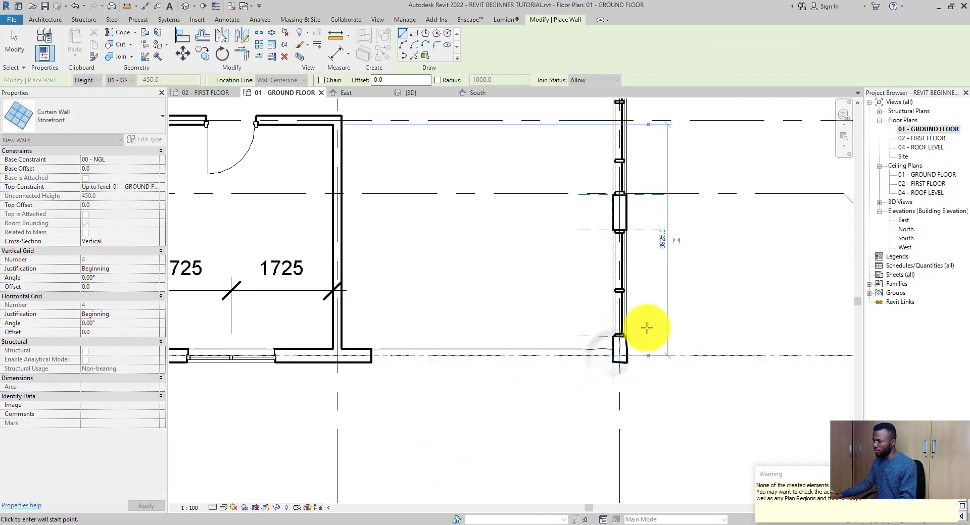
click(16, 50)
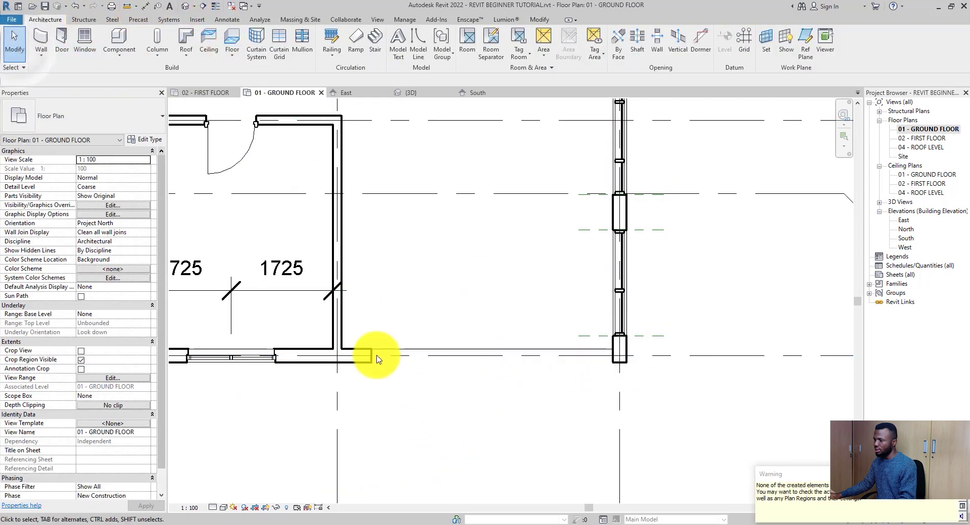
In the 3D view, change the low Storefront wall under the porch opening to Basic Wall type Exterior Wall- 230mm and deselect it.
scroll(350, 342, down, 2)
click(185, 7)
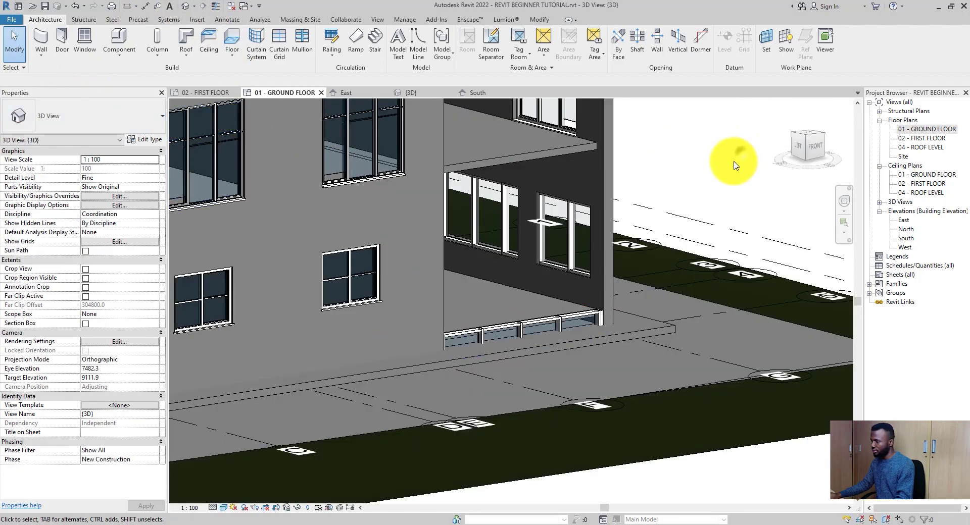
click(585, 319)
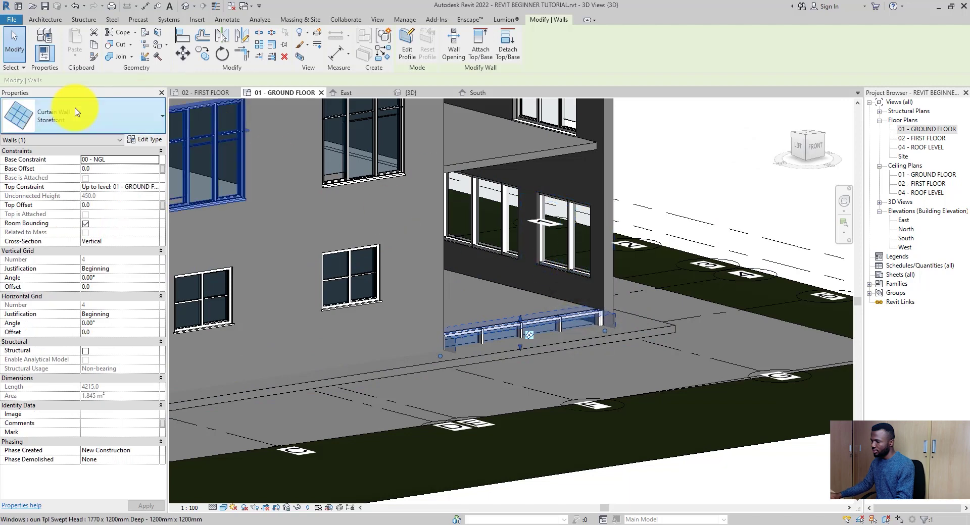
click(74, 110)
scroll(67, 170, up, 2)
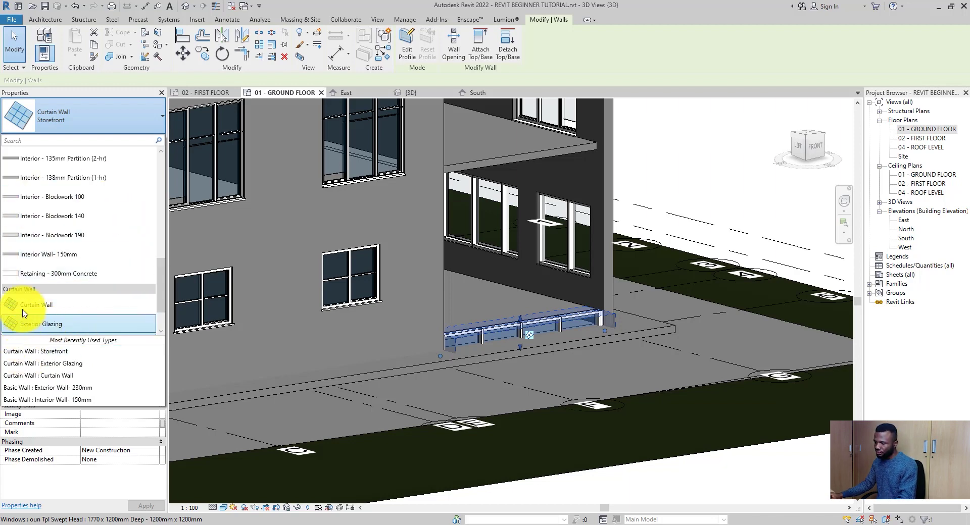
scroll(61, 169, up, 5)
scroll(64, 226, up, 2)
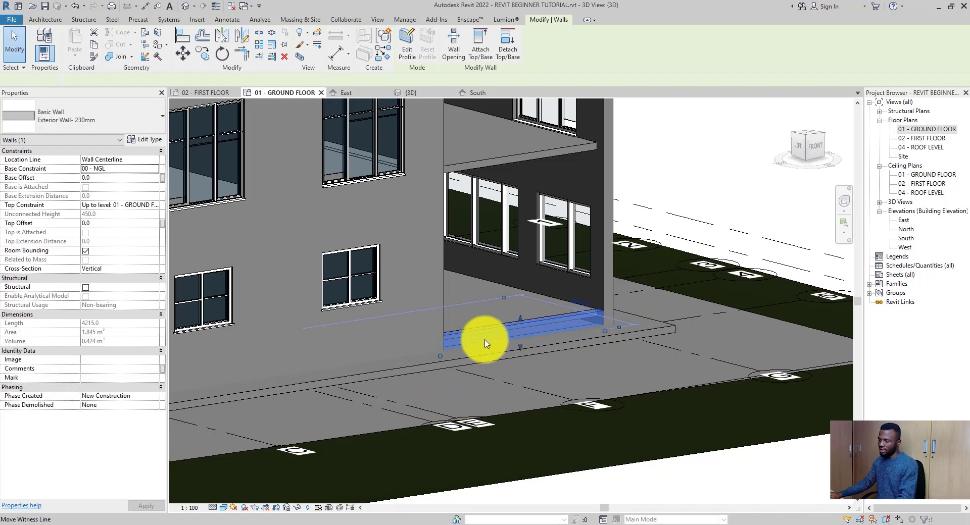
click(705, 162)
scroll(554, 285, down, 1)
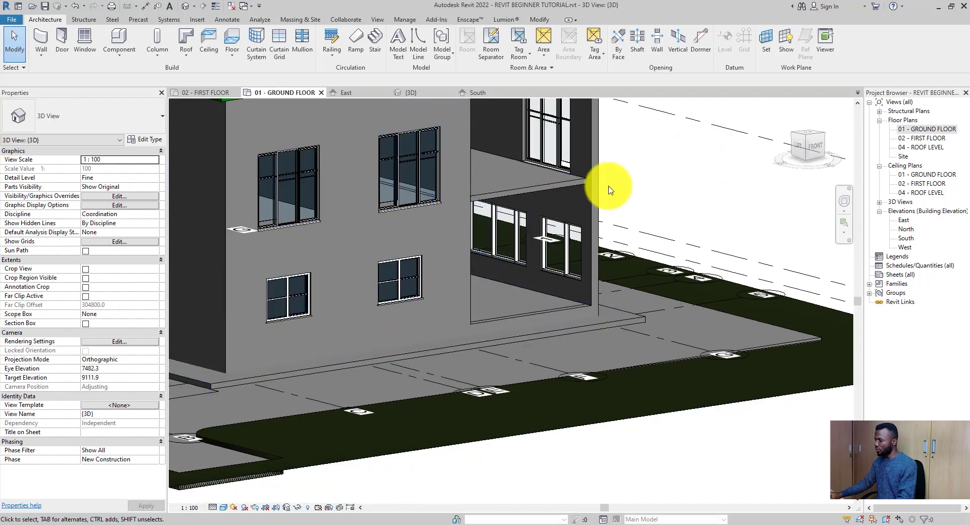
On the first-floor plan, draw an Exterior Wall- 230mm along grid 5 from the wall corner to grid G, from 03 - CEILING LEVEL to 04 - ROOF LEVEL.
middle_drag(638, 194, 502, 217)
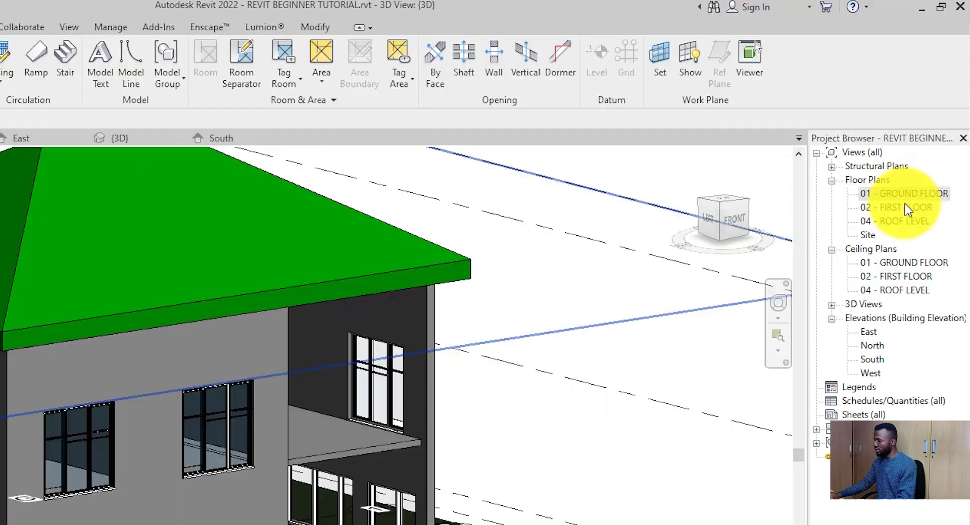
double_click(908, 209)
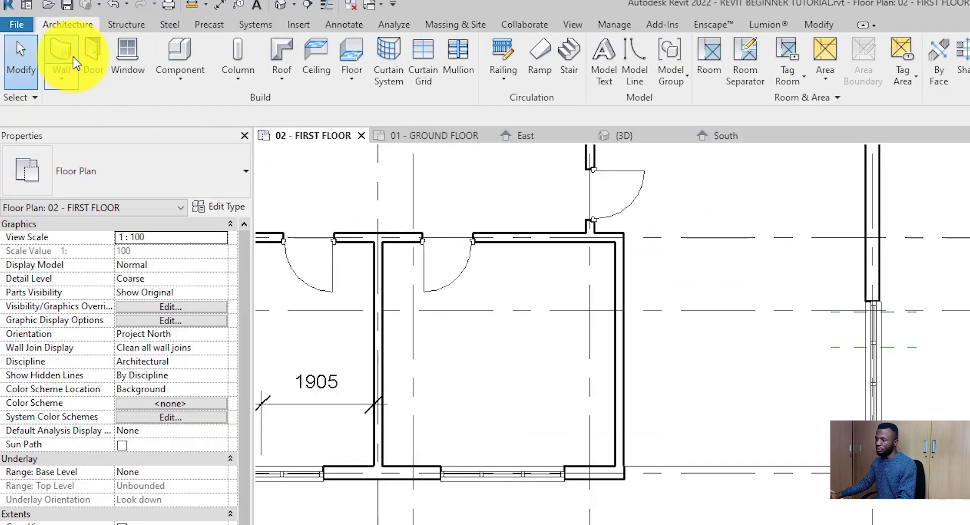
click(74, 60)
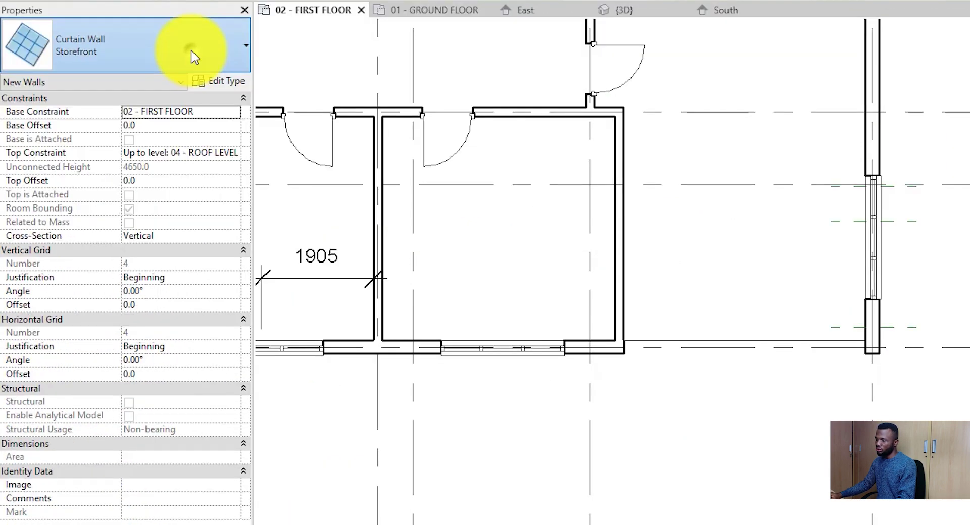
click(185, 174)
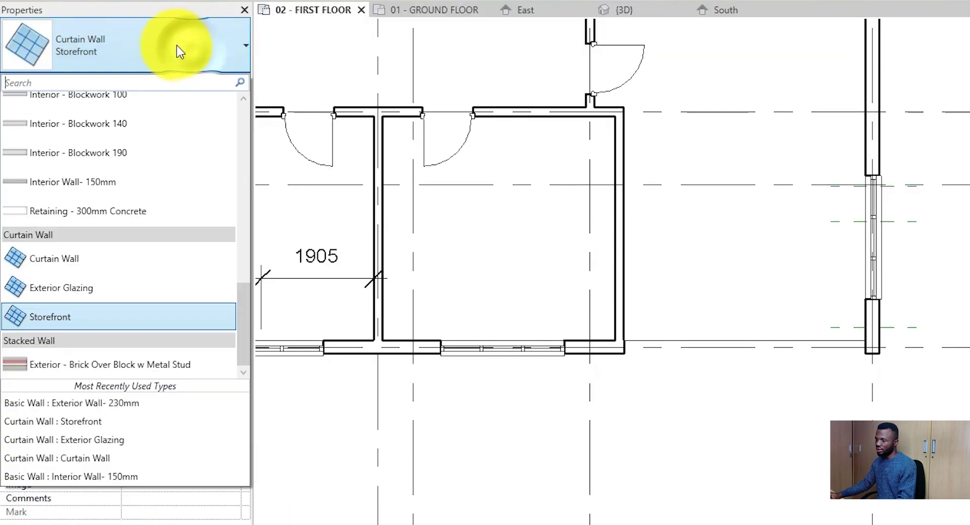
click(146, 412)
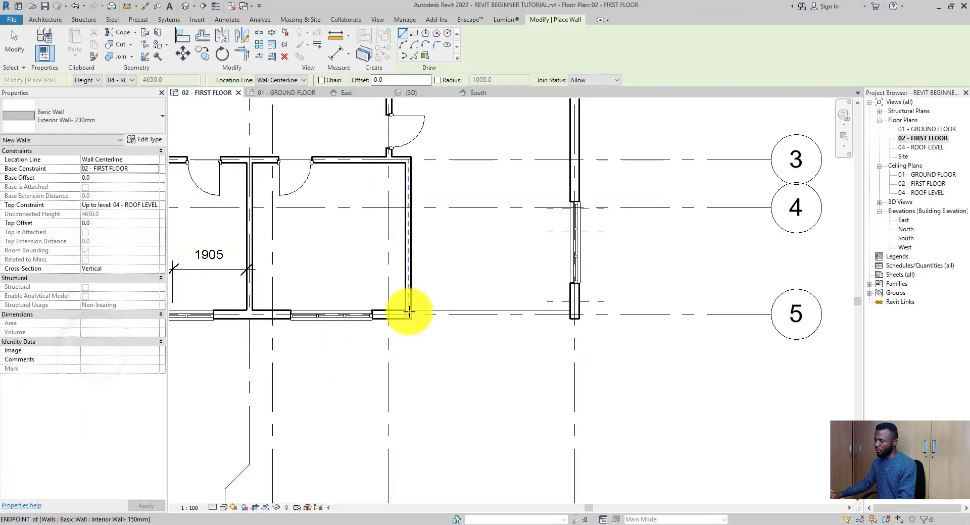
scroll(615, 340, up, 3)
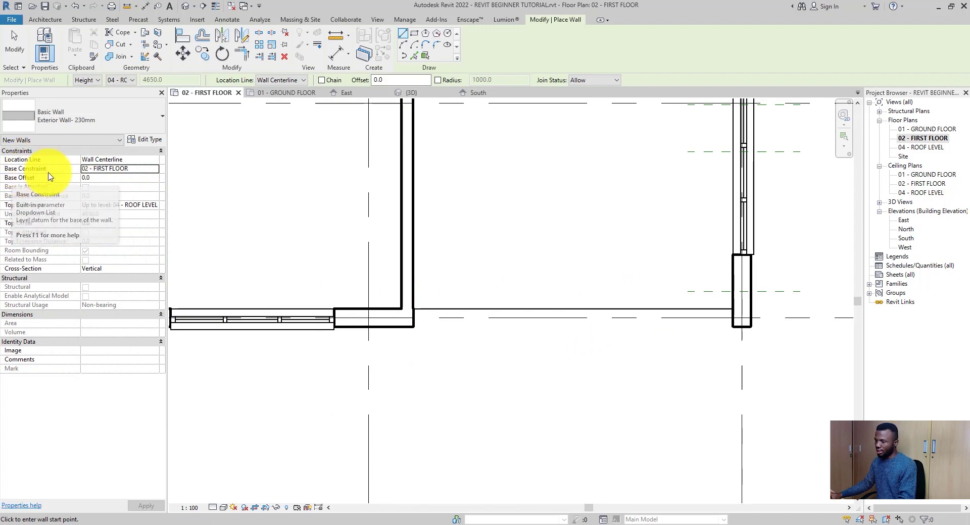
click(154, 170)
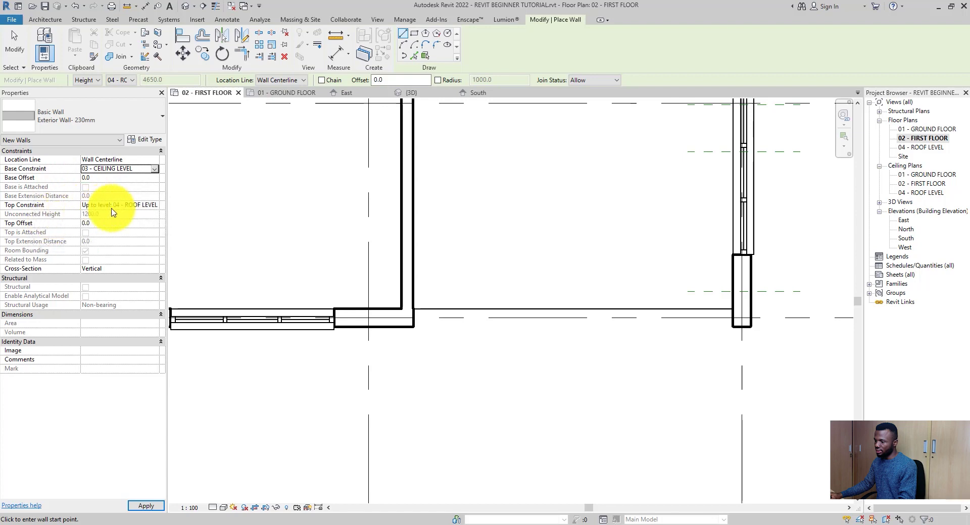
click(413, 320)
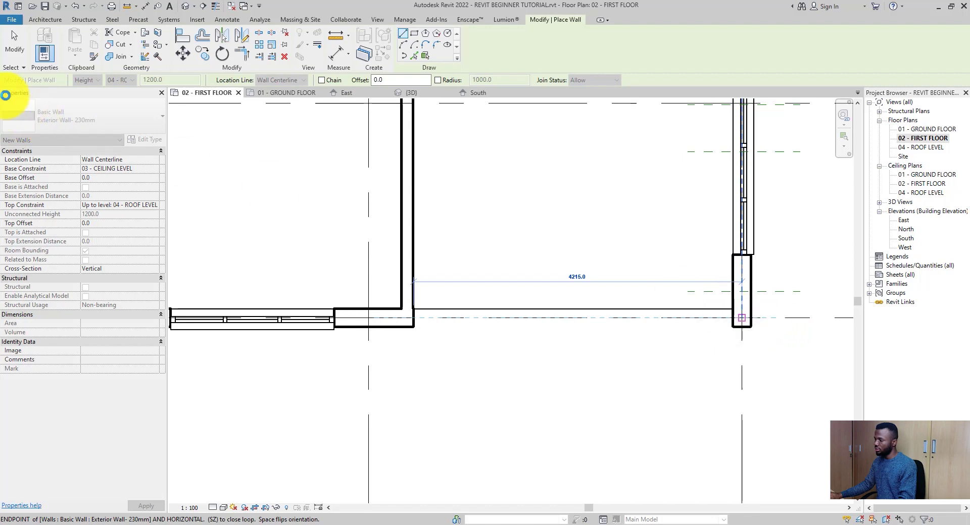
click(14, 43)
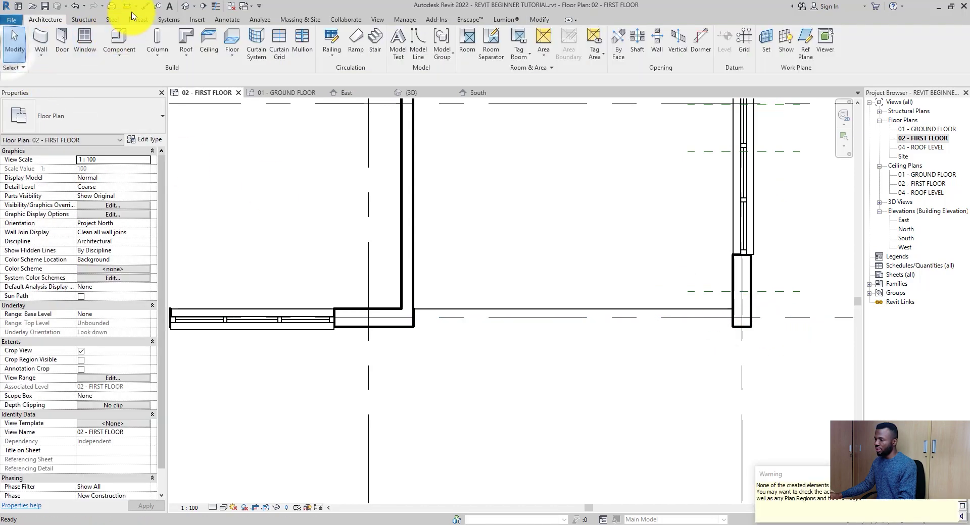
In the 3D view, attach the top of the new wall above the balcony opening to the roof and deselect it.
click(185, 7)
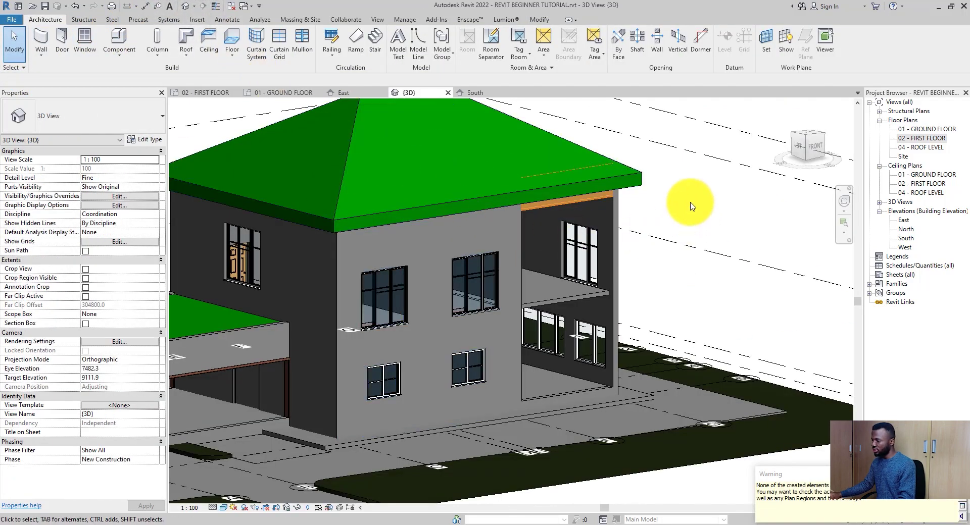
scroll(611, 202, up, 6)
shift+middle_drag(613, 190, 628, 173)
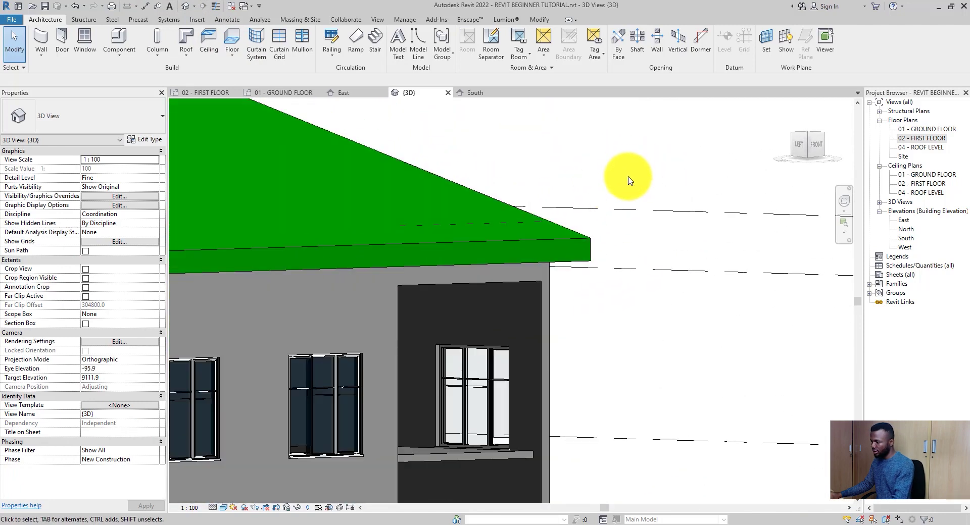
click(459, 282)
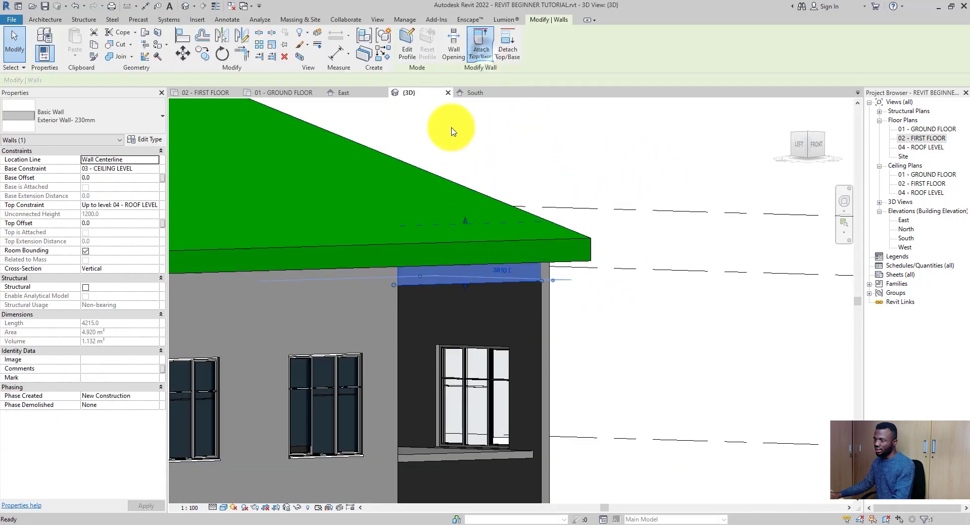
click(583, 247)
click(632, 334)
scroll(629, 338, down, 4)
shift+middle_drag(628, 340, 509, 347)
scroll(508, 347, down, 2)
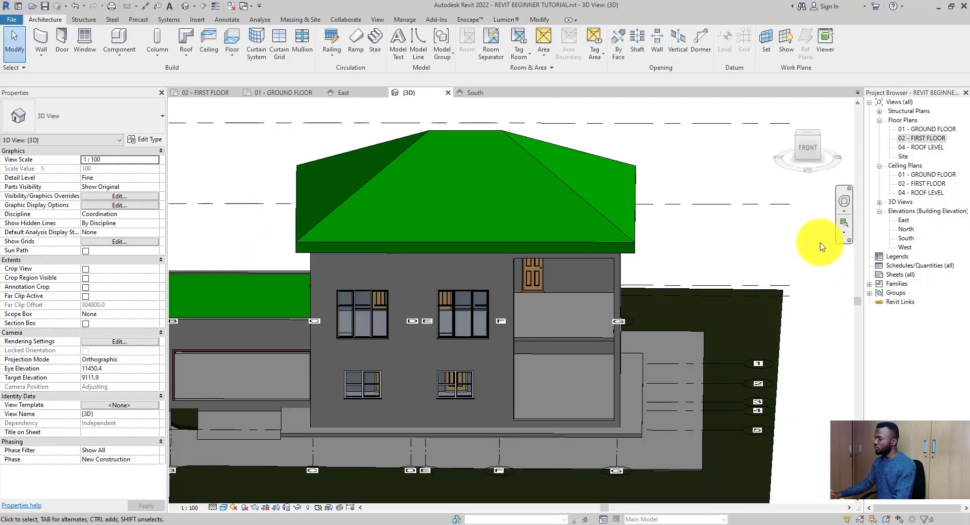
On the ground-floor plan, draw a Storefront curtain wall along grid 5 from the wall end to grid G, from 01 - GROUND FLOOR to 03 - CEILING LEVEL.
double_click(934, 129)
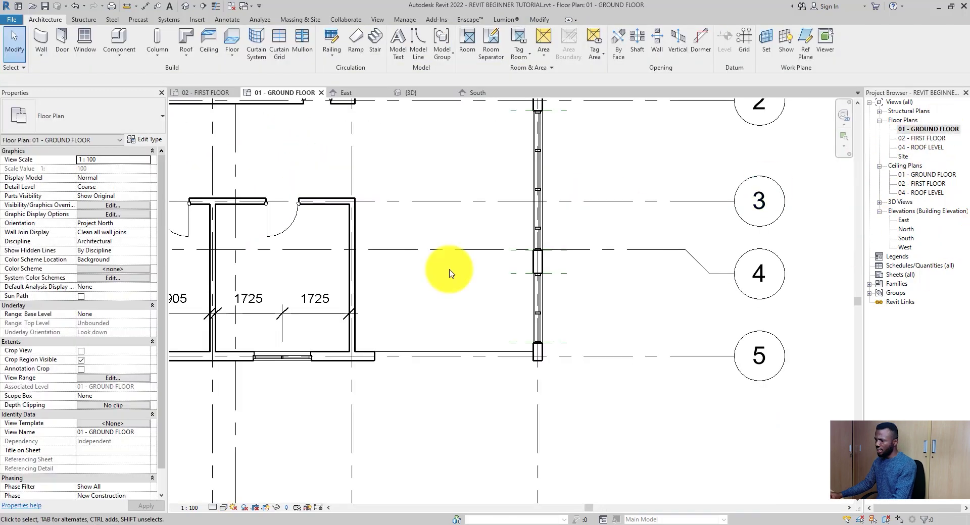
scroll(617, 210, down, 1)
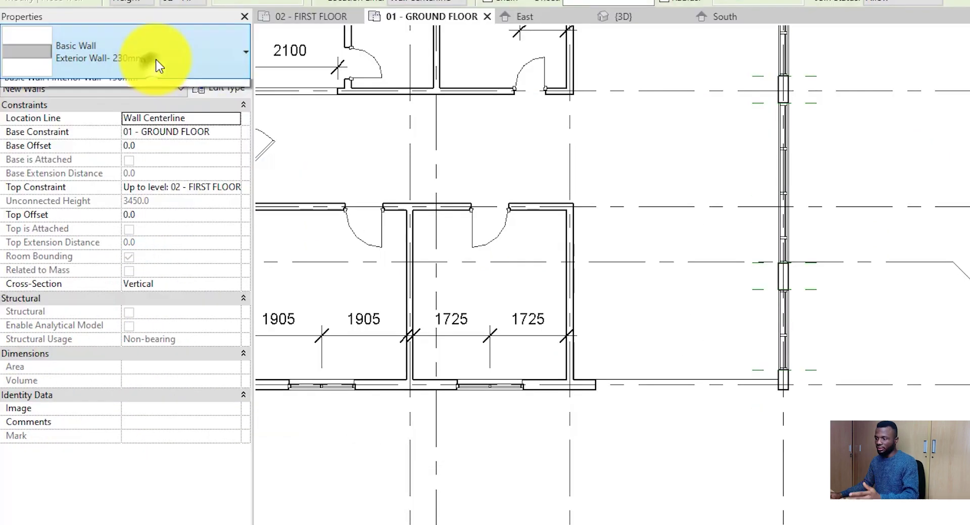
click(192, 184)
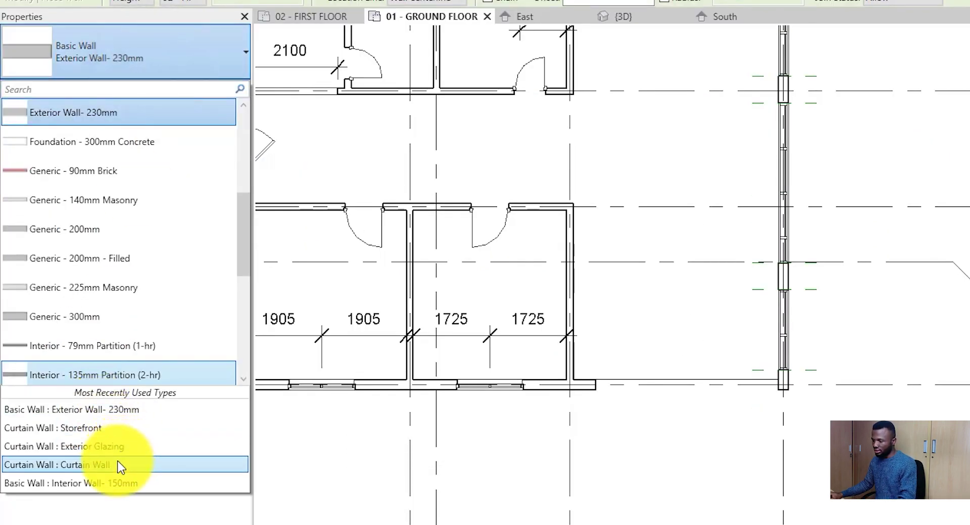
click(112, 427)
scroll(632, 363, up, 3)
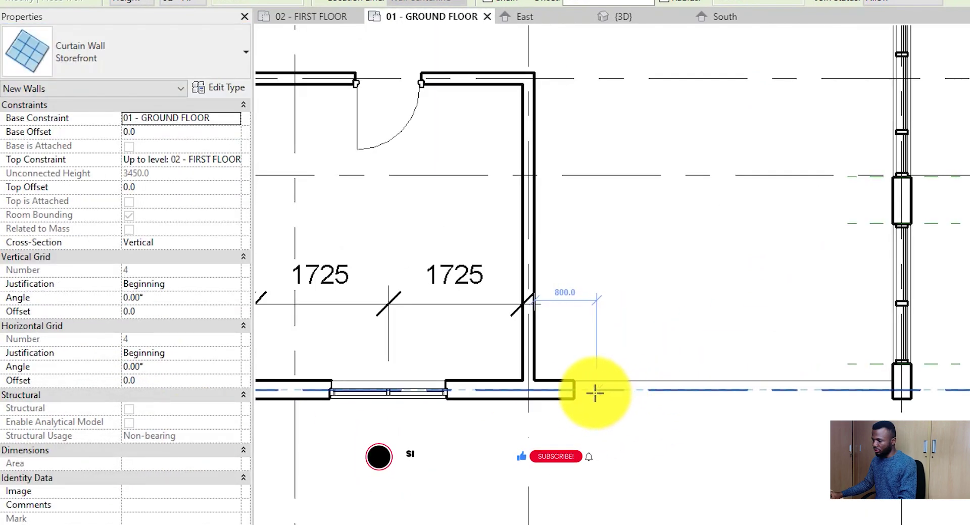
click(576, 393)
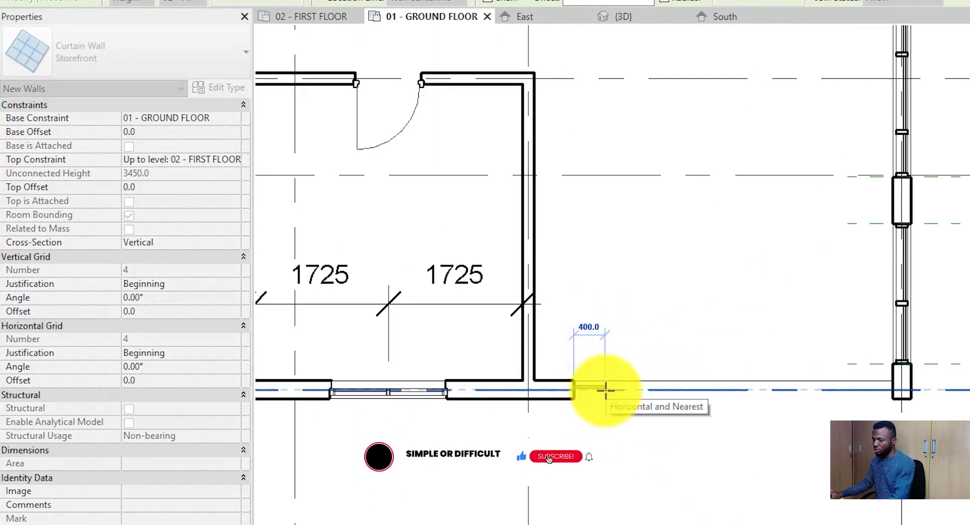
key(Escape)
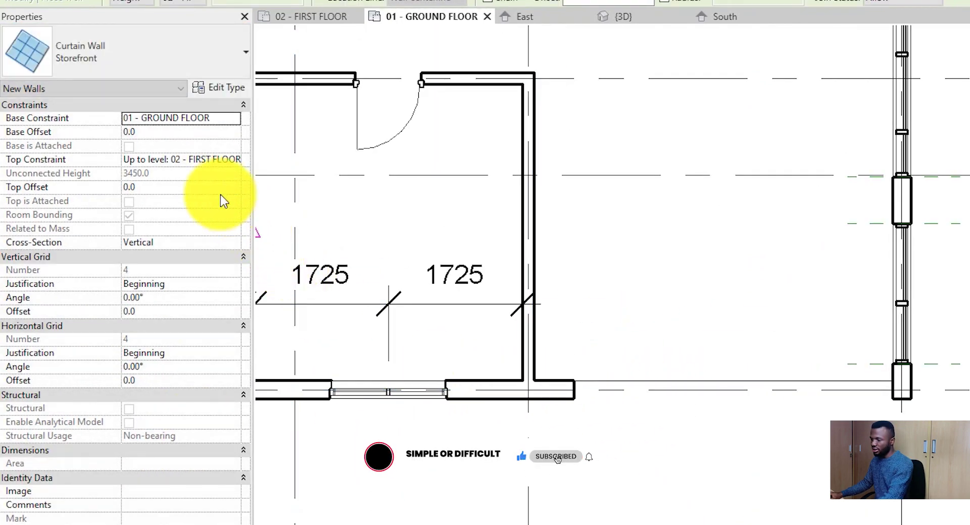
click(210, 156)
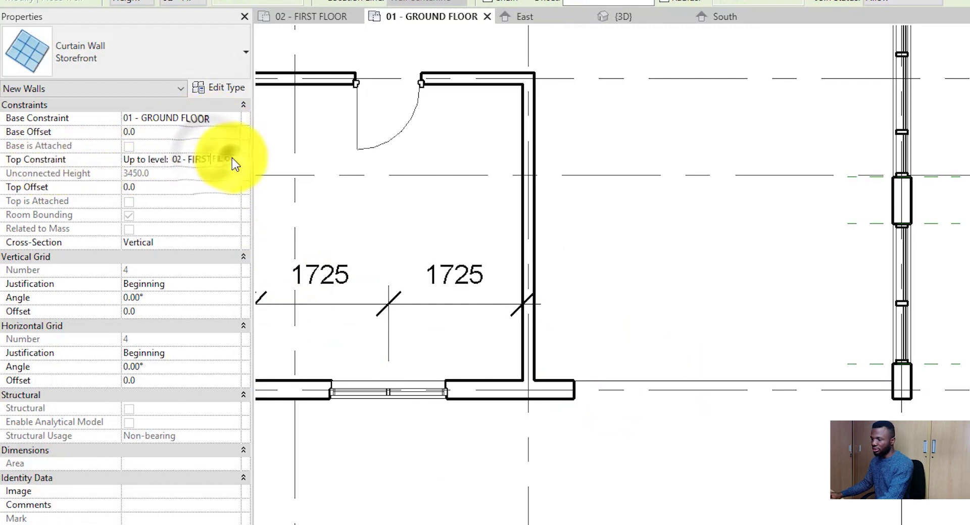
click(232, 159)
click(237, 219)
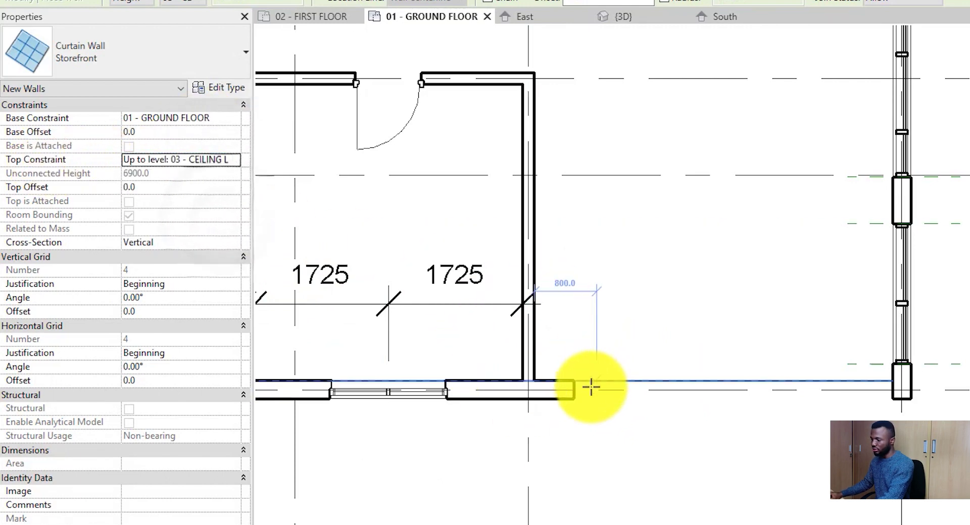
click(576, 391)
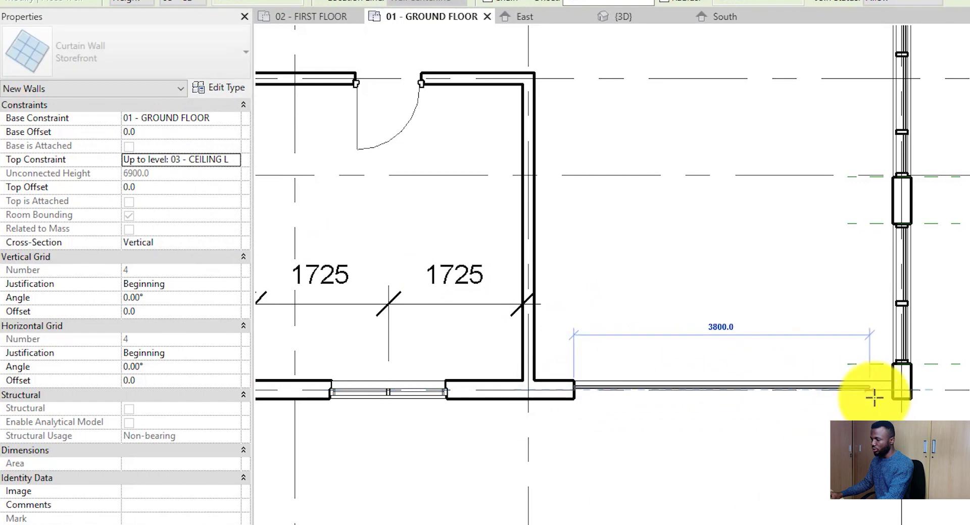
click(900, 390)
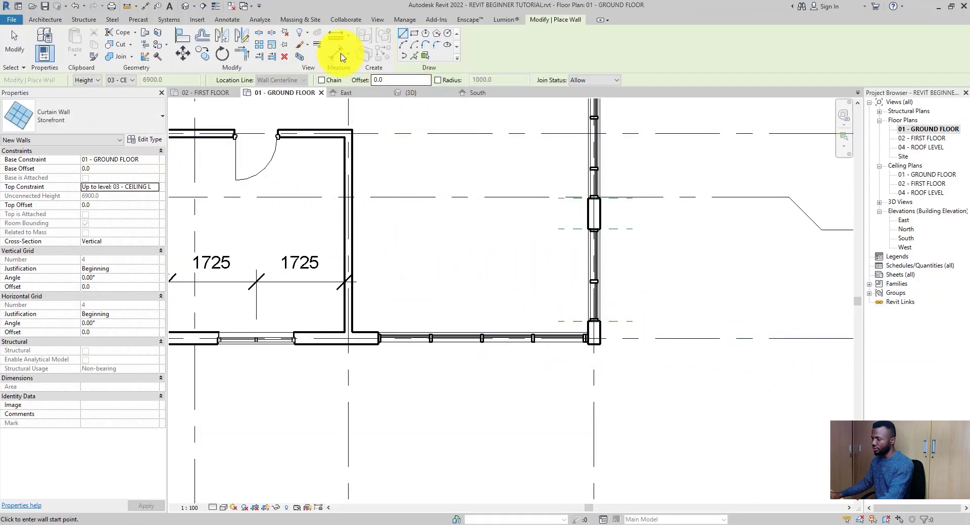
click(14, 49)
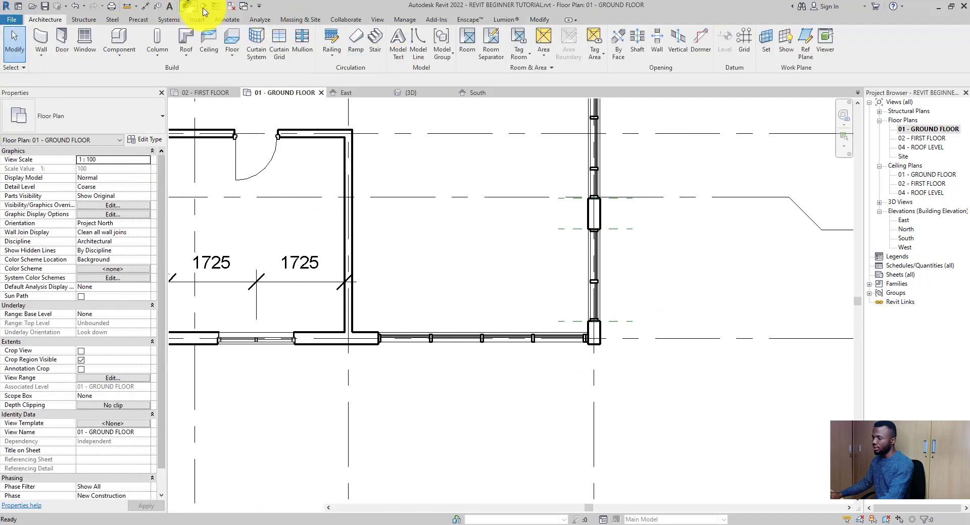
Examine the new two-storey Storefront wall in the 3D view and on the ground-floor plan.
click(193, 7)
scroll(556, 331, up, 3)
shift+middle_drag(556, 331, 424, 309)
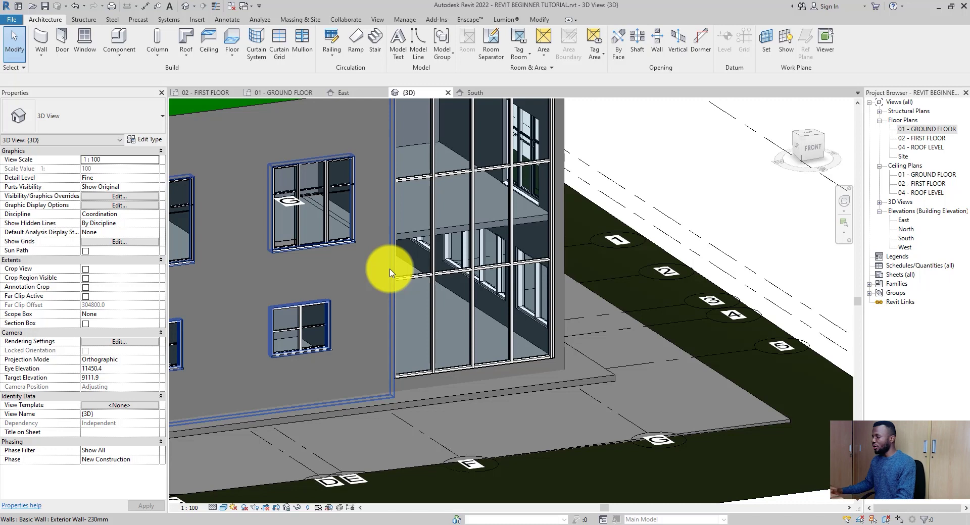
double_click(930, 129)
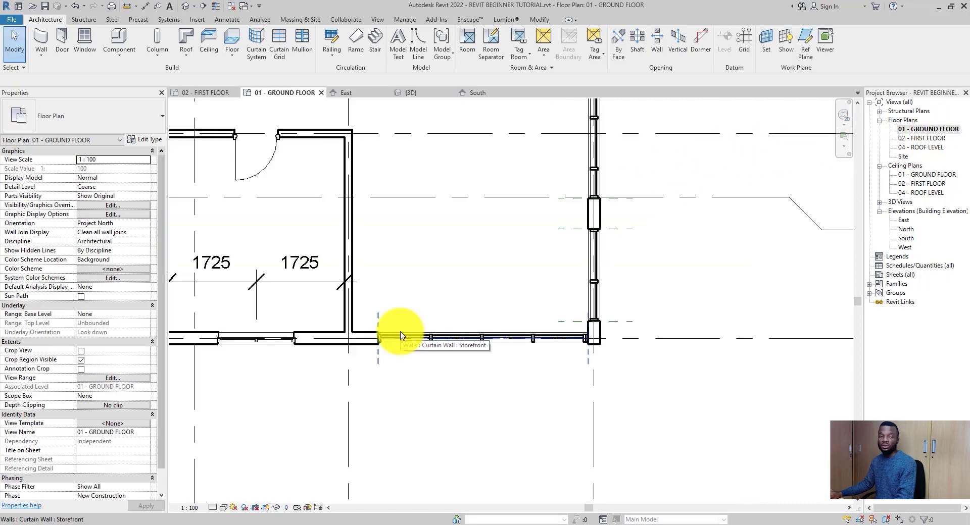
scroll(399, 334, down, 3)
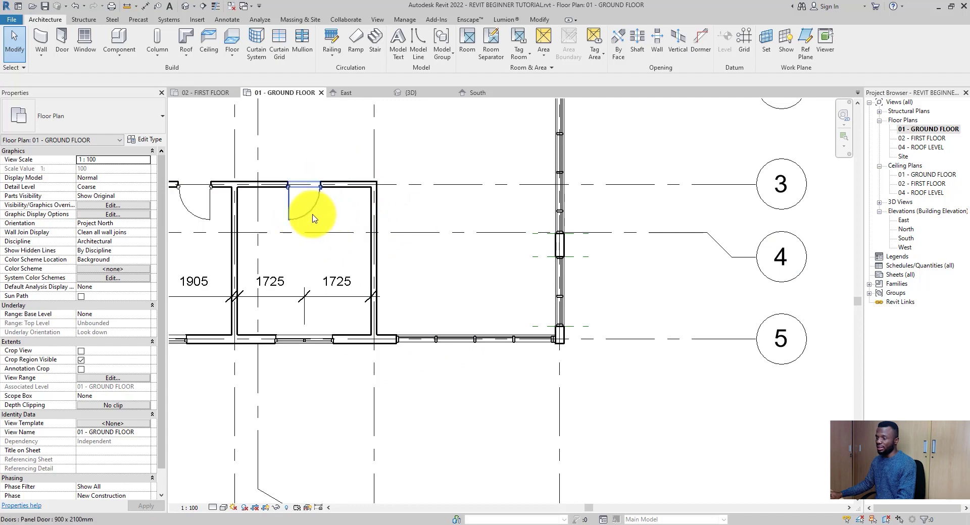
scroll(337, 203, down, 2)
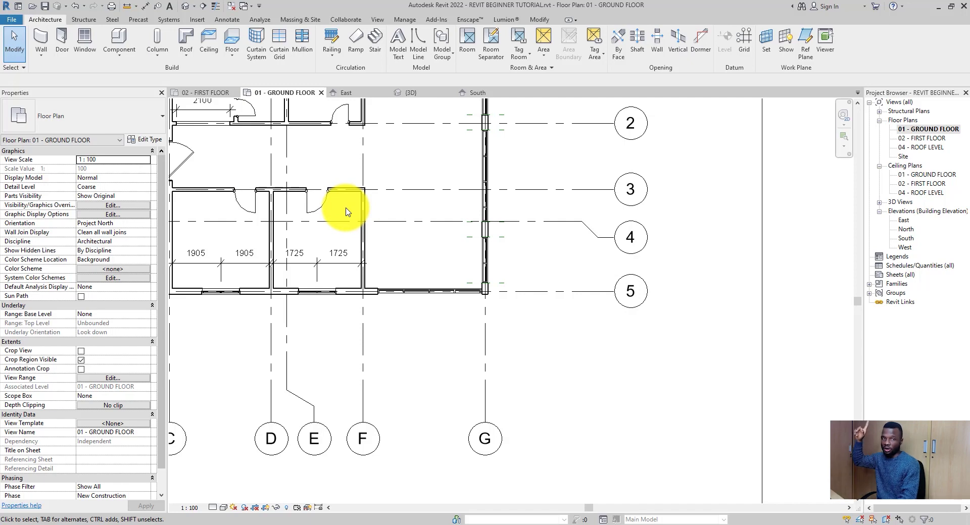
scroll(376, 291, up, 4)
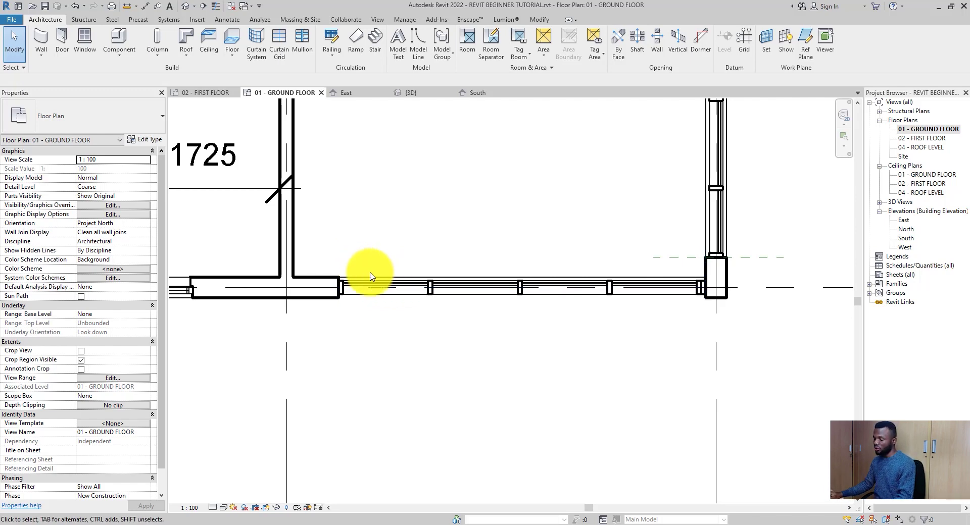
In the 3D view, select and unpin the Storefront wall's ground-level end panel nearest the ground-floor window, and check its available types.
click(185, 7)
scroll(415, 291, up, 3)
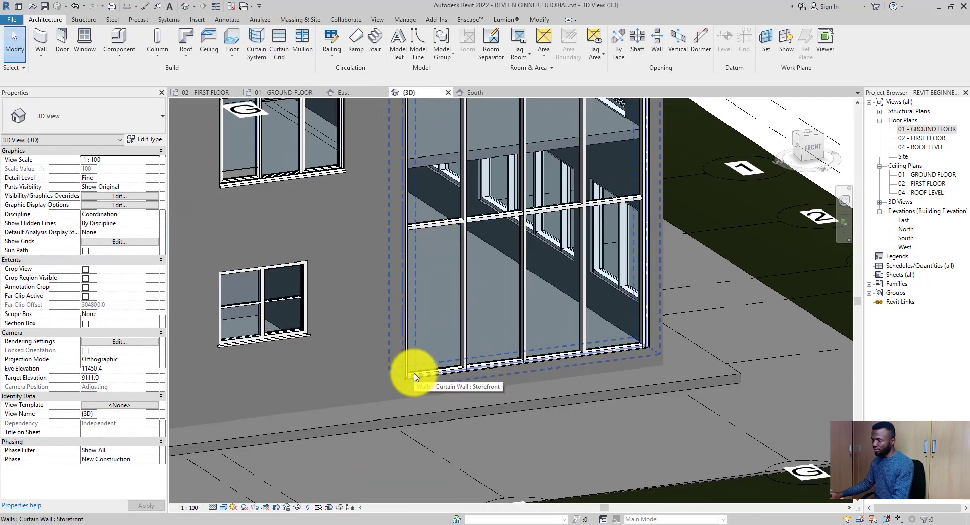
click(431, 227)
scroll(427, 223, up, 3)
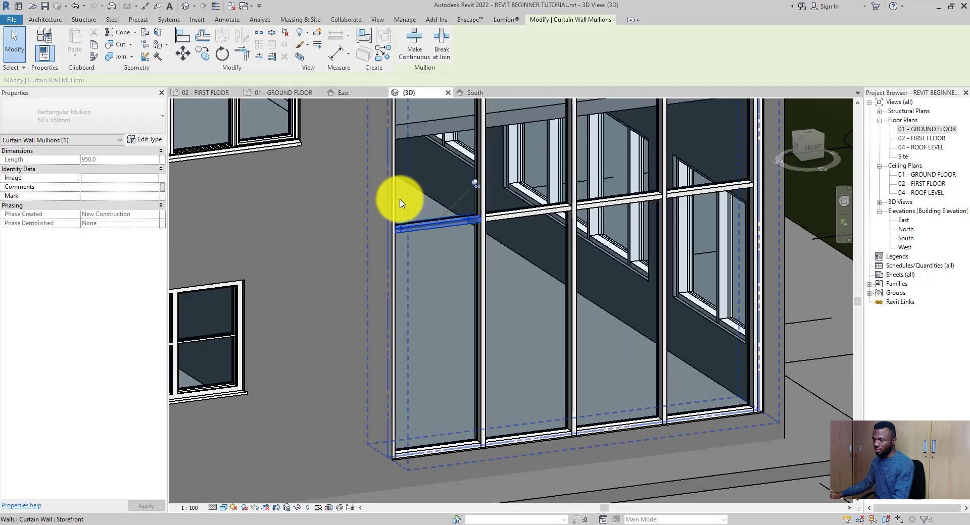
click(399, 200)
scroll(412, 238, down, 4)
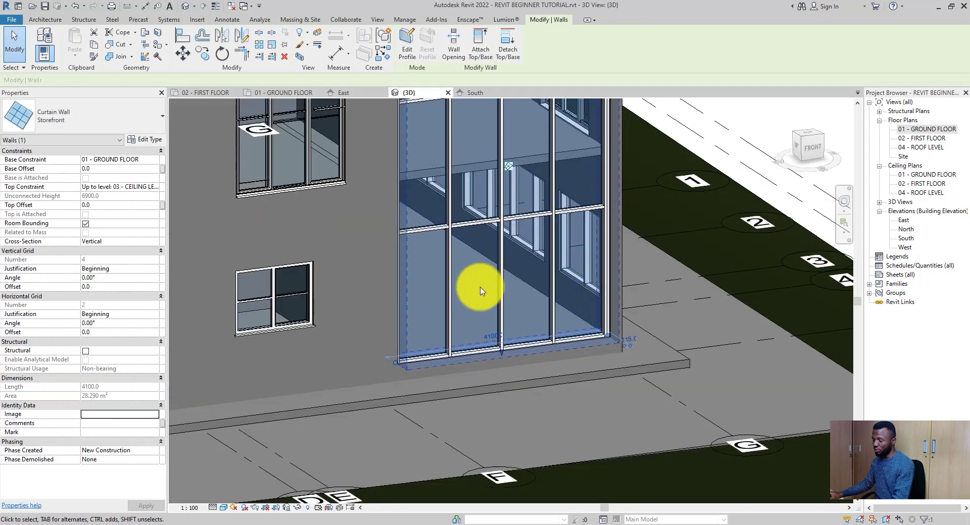
scroll(432, 247, up, 5)
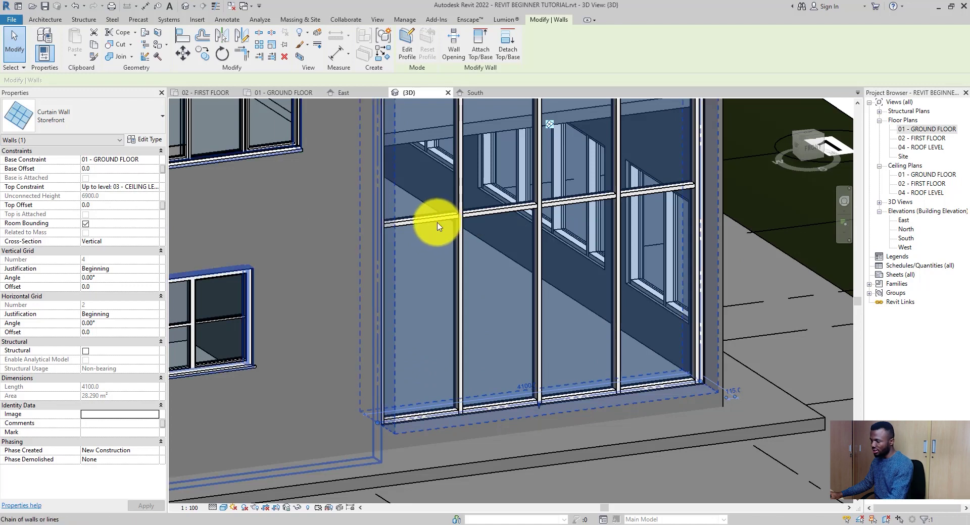
key(Tab)
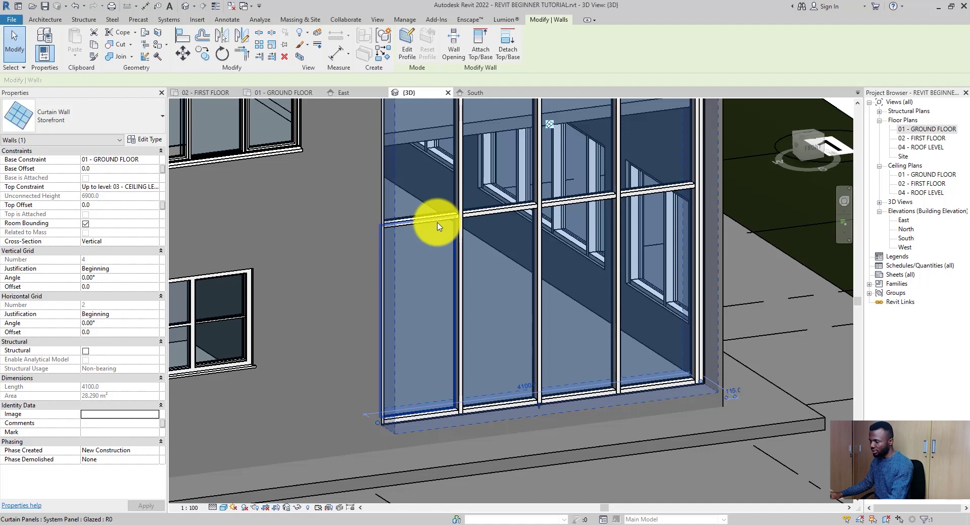
click(436, 226)
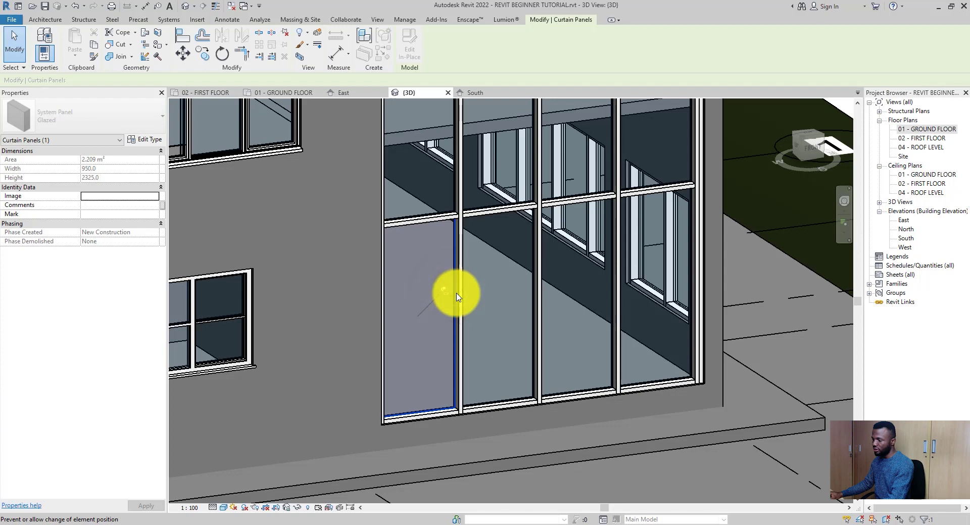
click(83, 116)
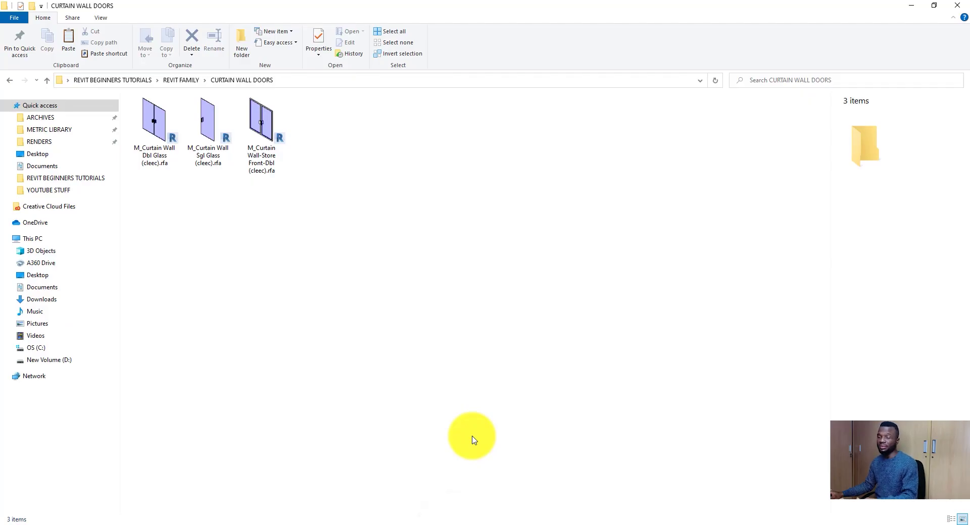
Load M_Curtain Wall Sgl Glass (cleec).rfa from the CURTAIN WALL DOORS folder and change the unpinned ground-level end panel to that door type.
drag(207, 126, 434, 321)
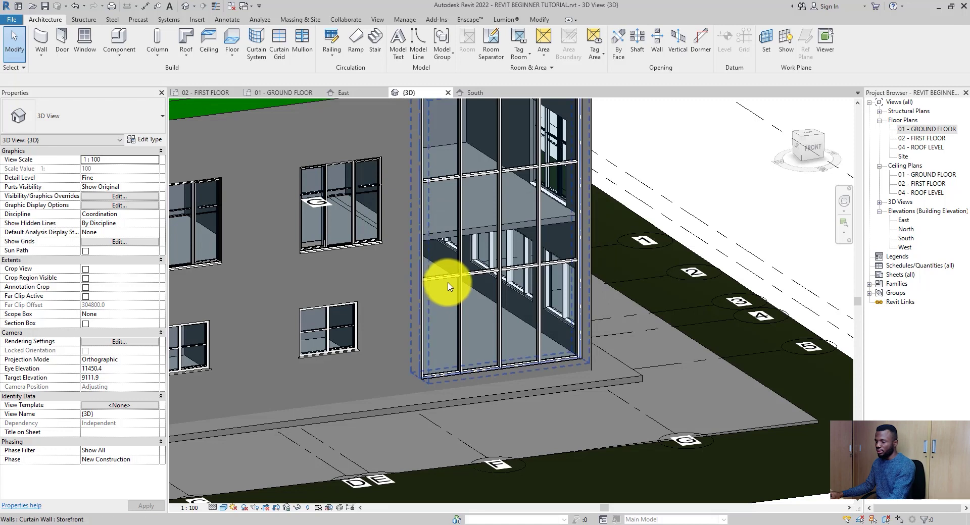
key(Tab)
key(Tab)
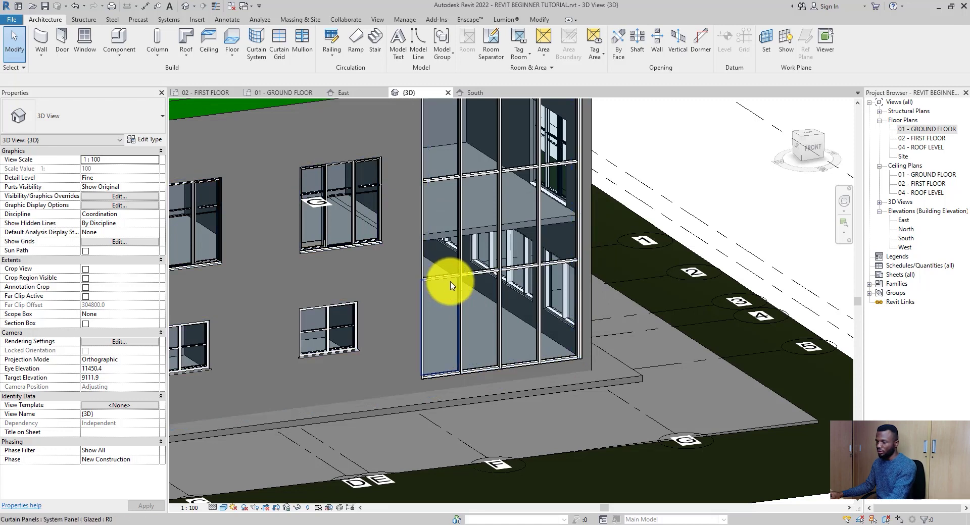
click(450, 286)
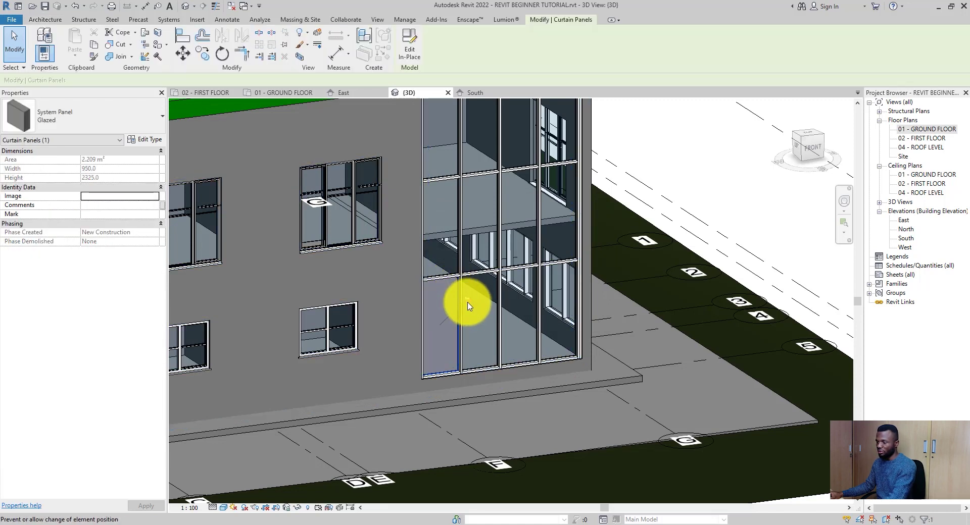
click(122, 114)
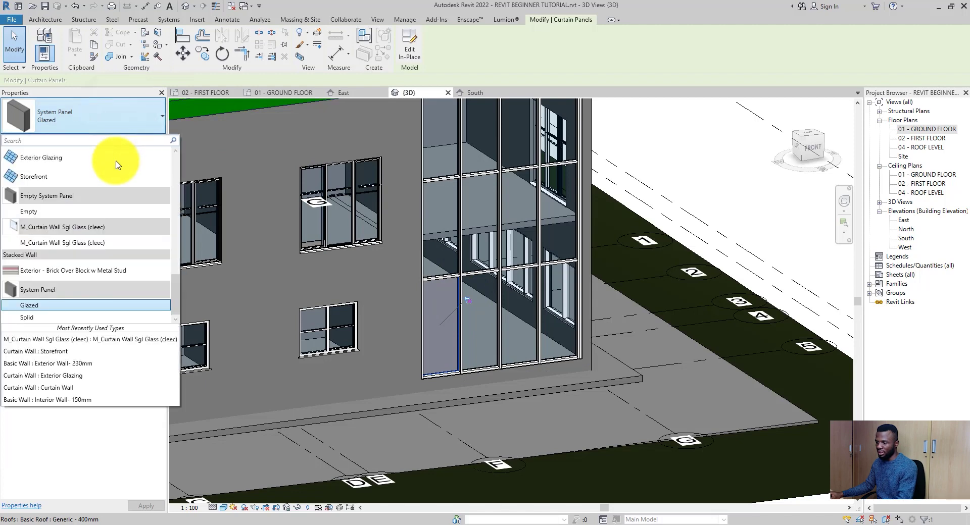
click(75, 244)
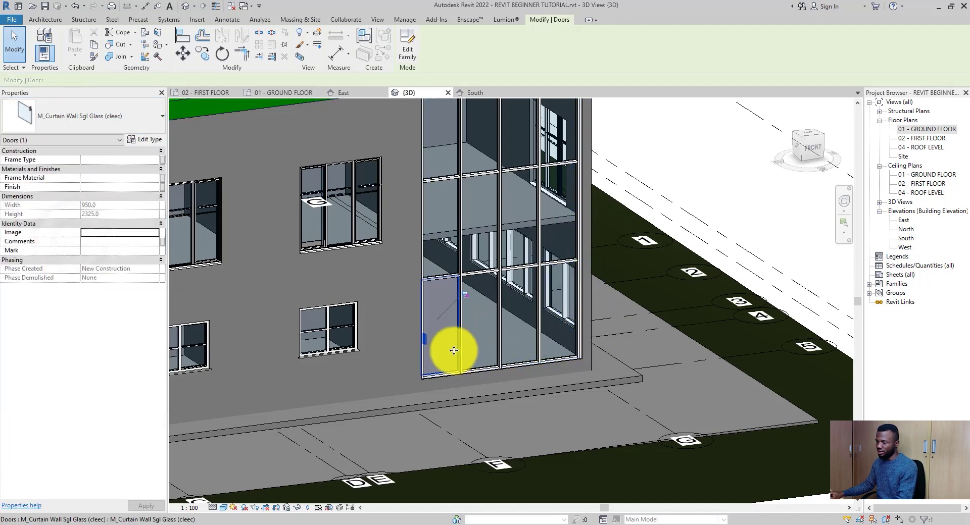
scroll(447, 351, up, 4)
scroll(413, 338, down, 5)
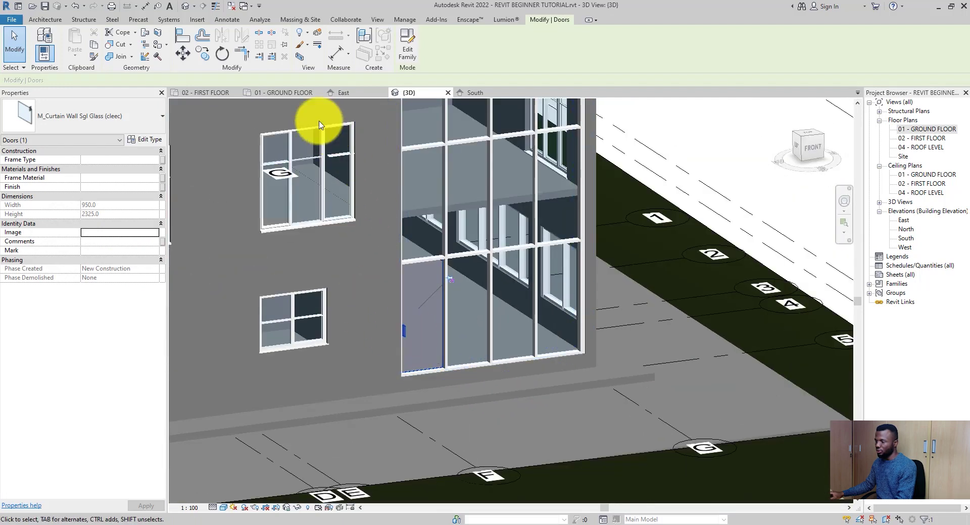
On the ground-floor plan, flip the facing of the curtain wall door so it swings outside the building.
click(285, 92)
scroll(461, 353, down, 4)
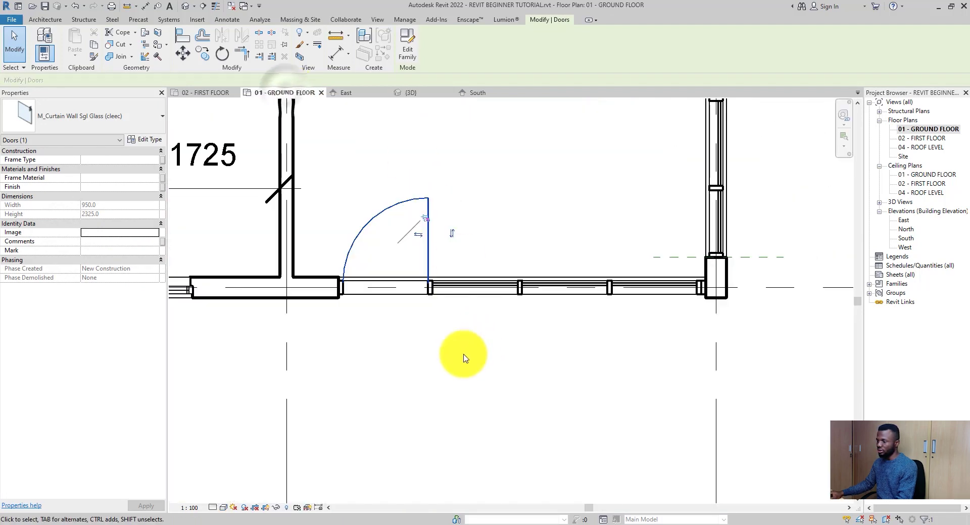
click(419, 329)
click(416, 243)
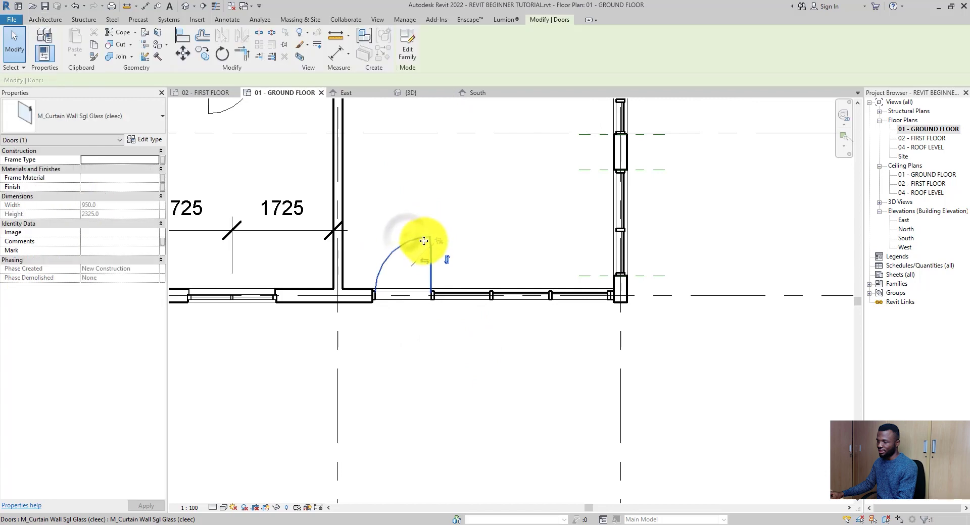
scroll(430, 258, up, 2)
click(458, 270)
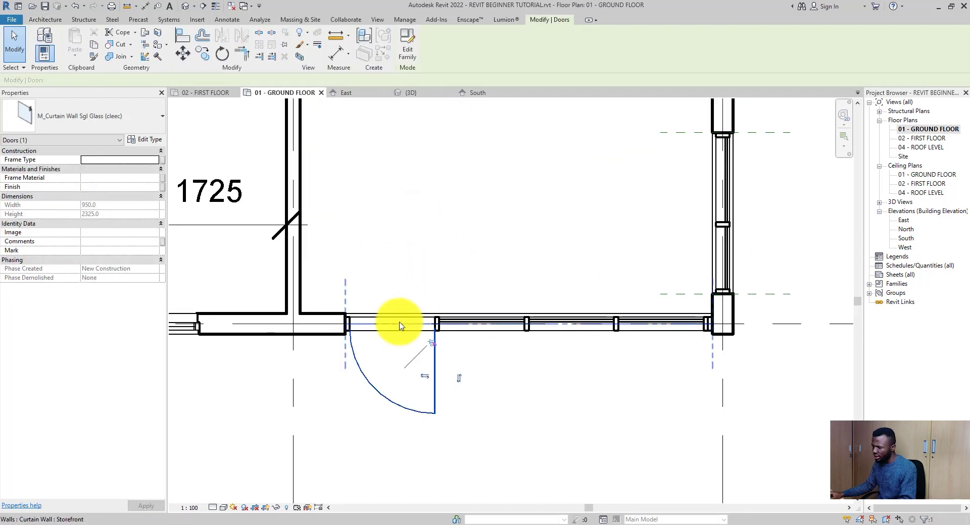
scroll(374, 327, down, 2)
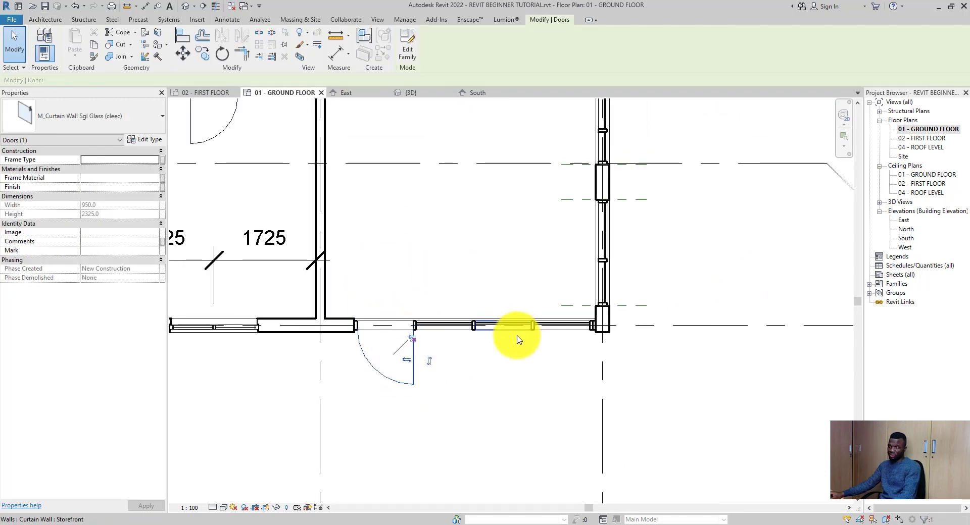